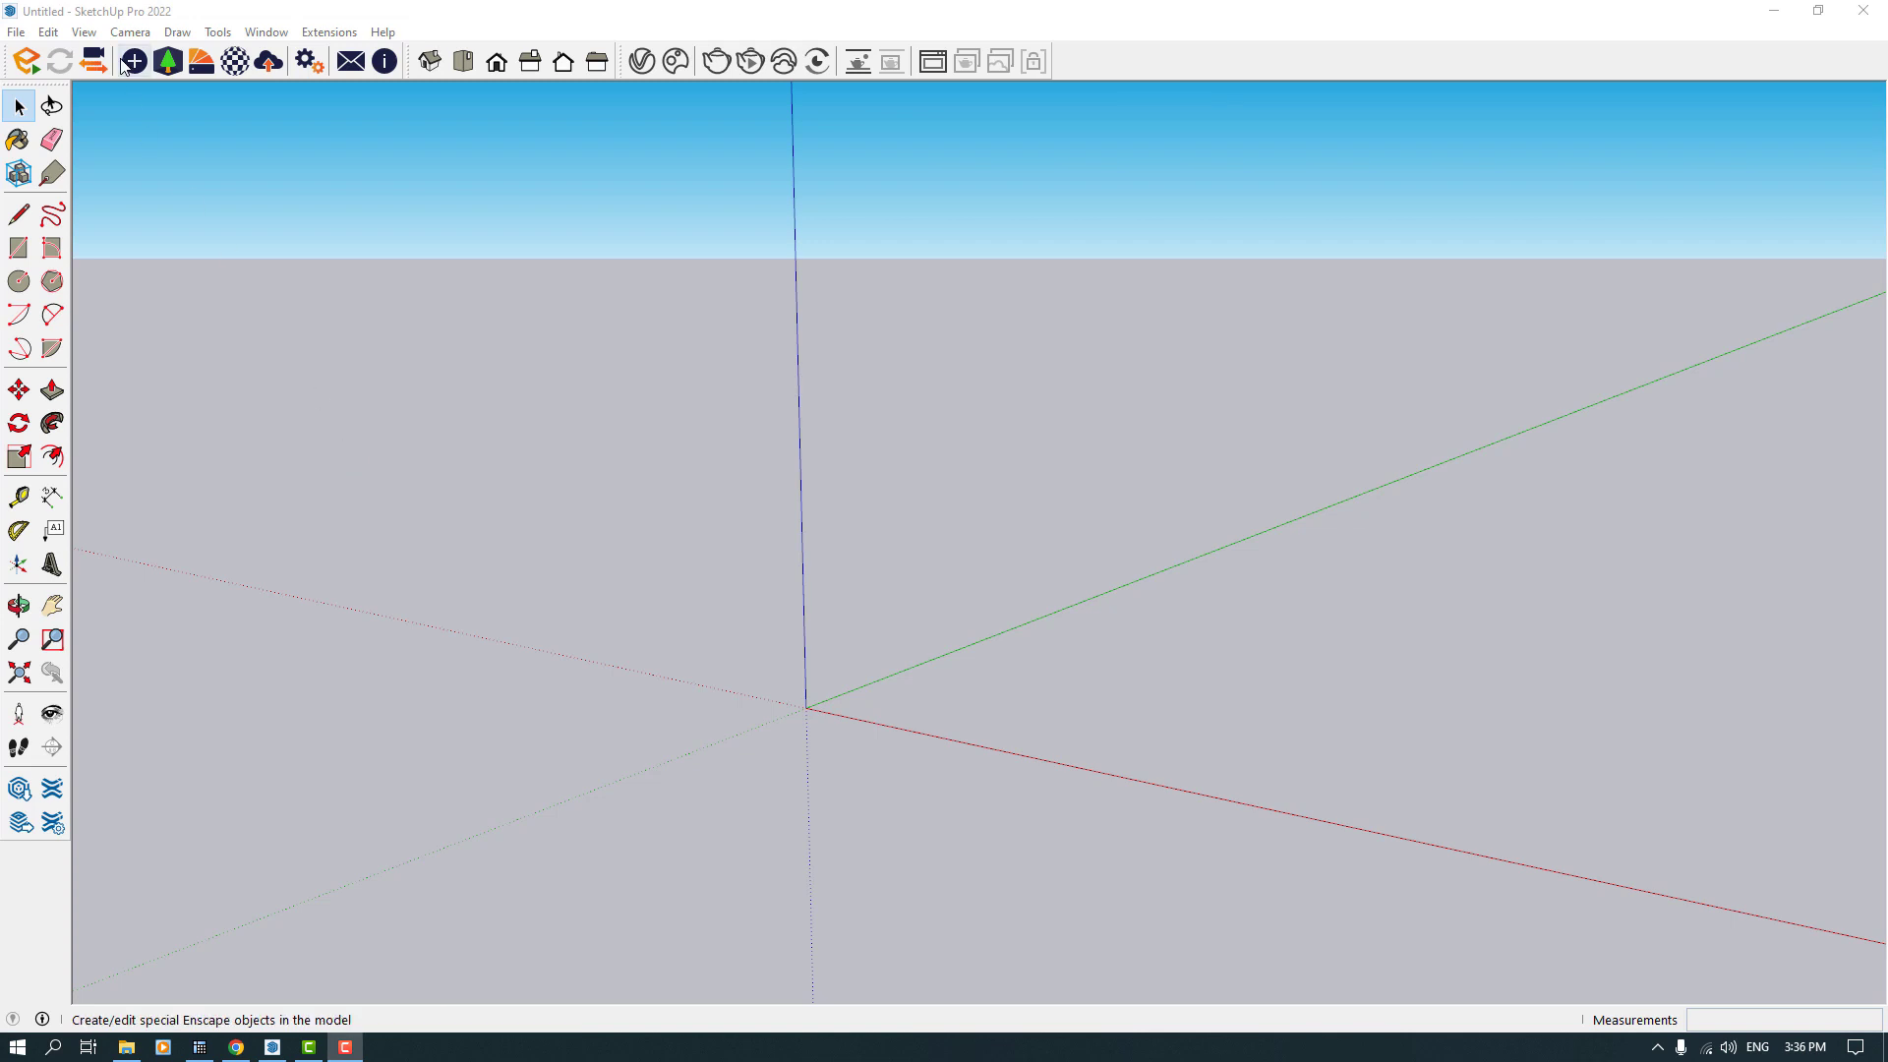
Step: Draw a 36 by 156 cm rectangle on the ground plane near the origin as the first stair tread
click(21, 252)
middle_drag(851, 456, 875, 512)
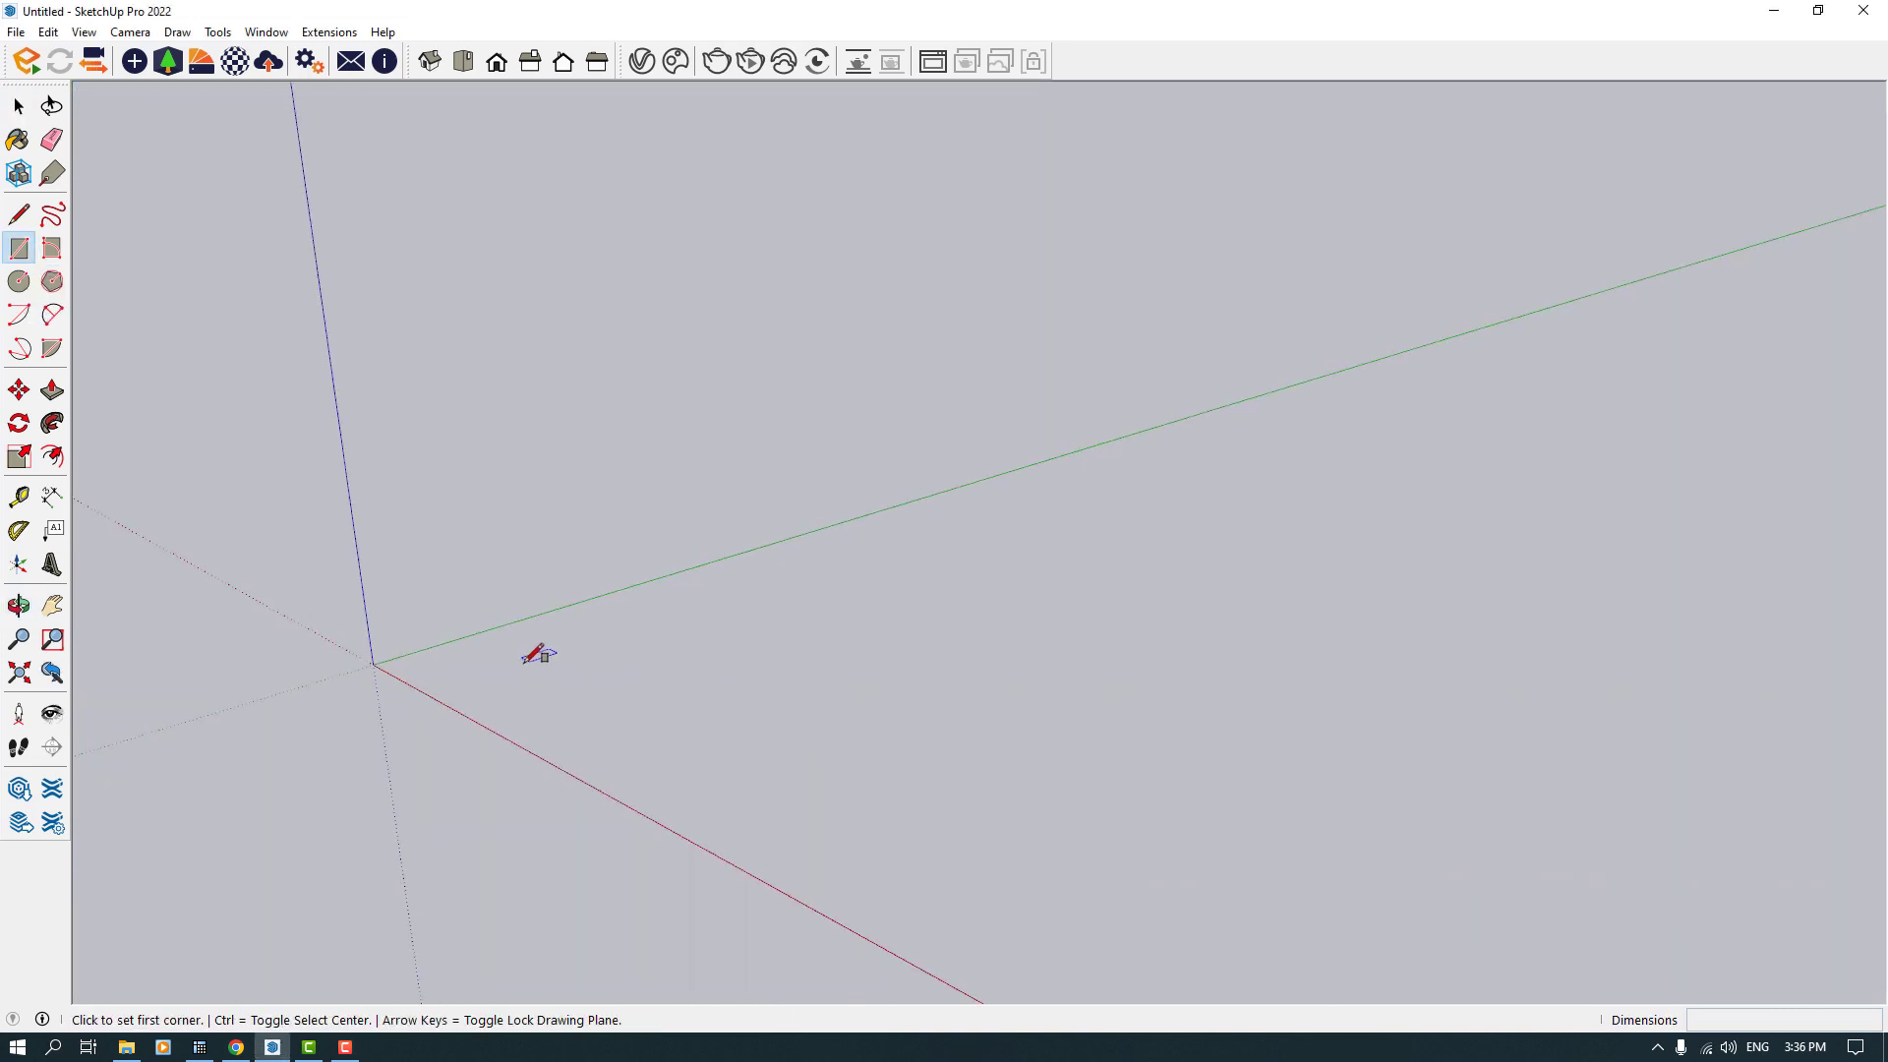
middle_drag(528, 661, 639, 785)
scroll(644, 789, up, 1)
click(648, 814)
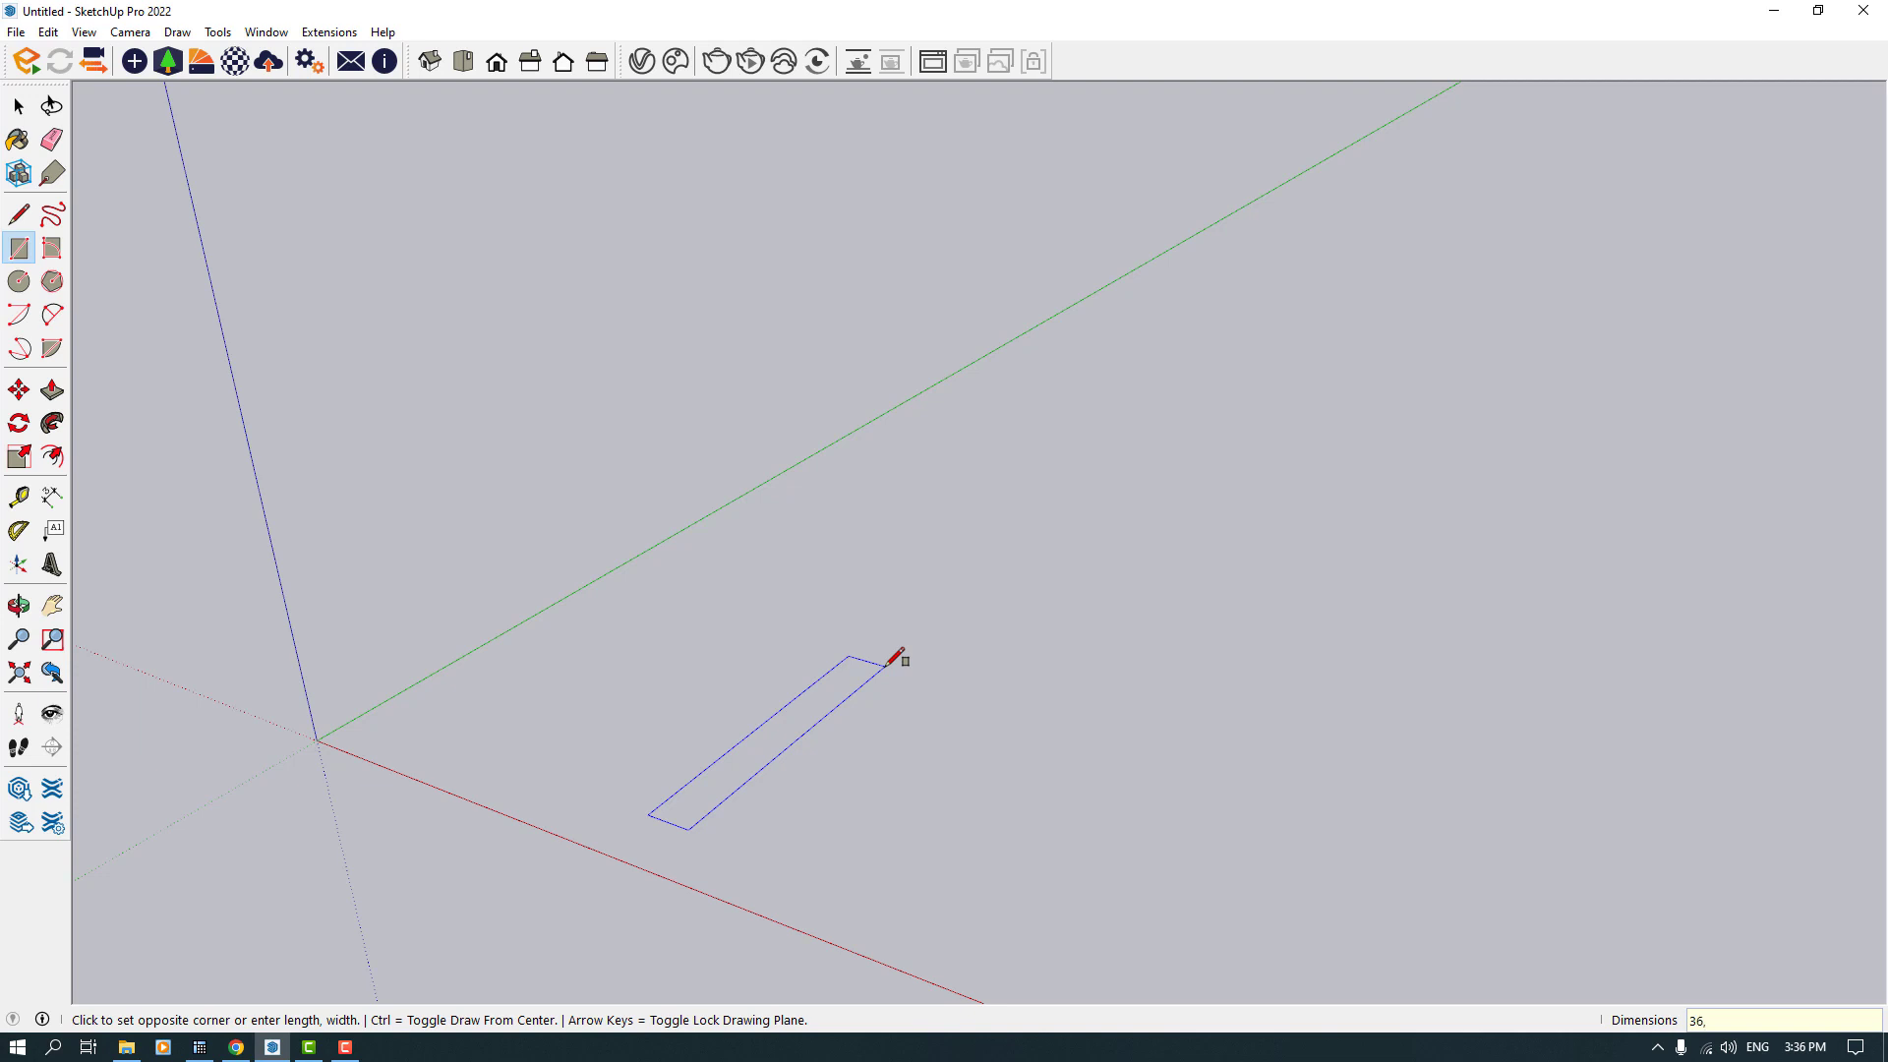
click(888, 665)
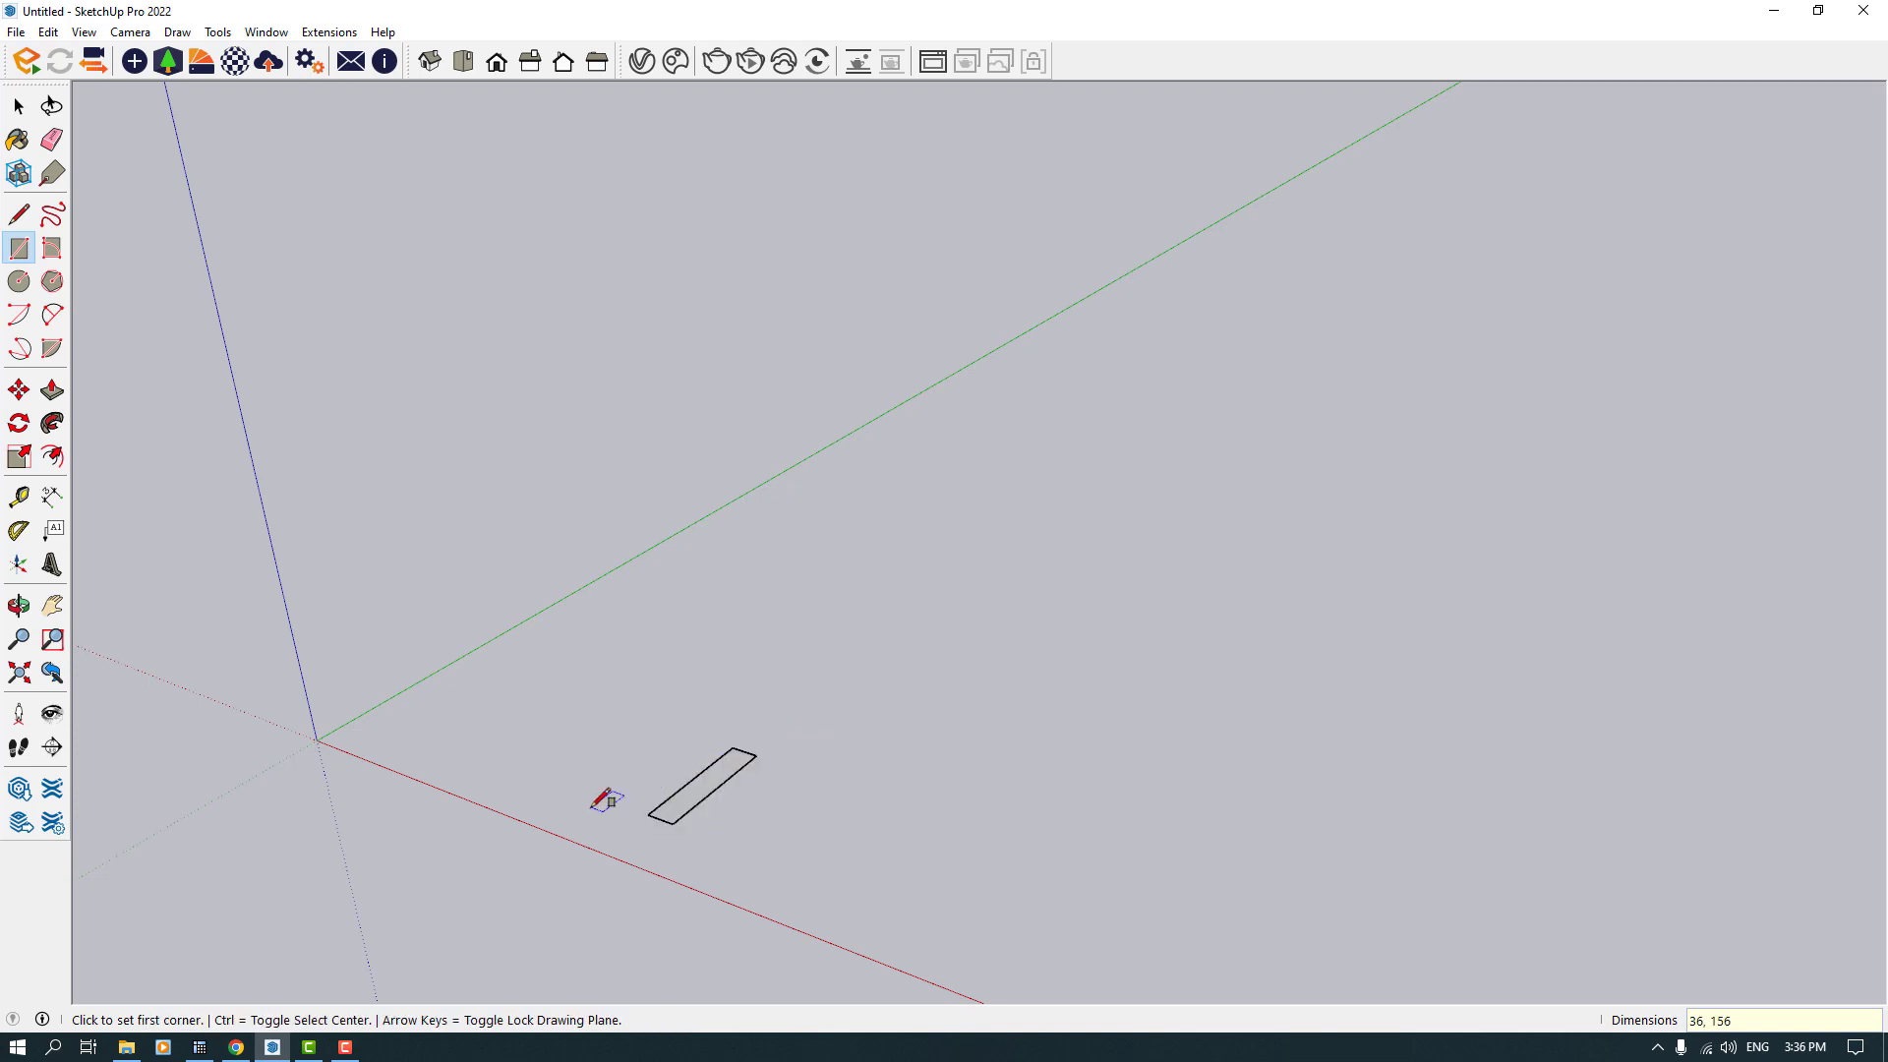
Step: Turn the tread rectangle into a component named Stair Case
scroll(605, 816, up, 5)
key(space)
scroll(606, 853, up, 1)
right_click(771, 765)
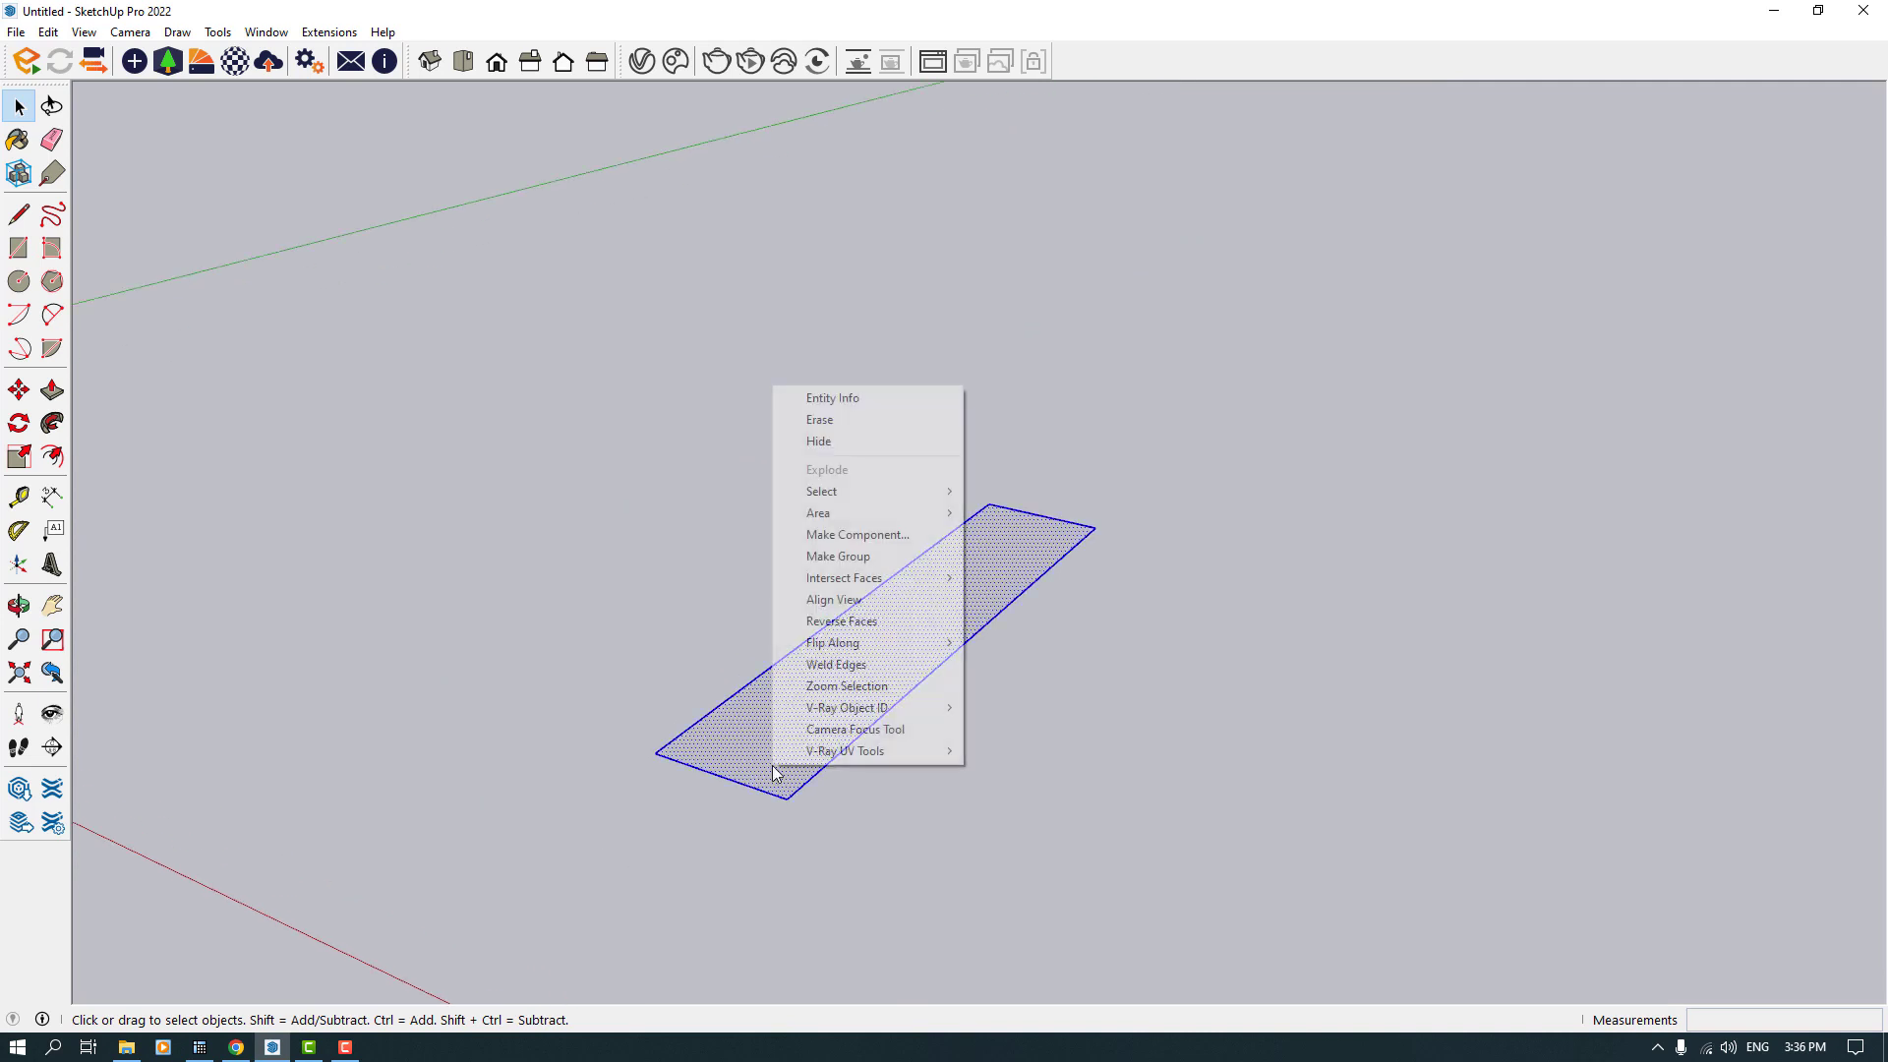
click(869, 539)
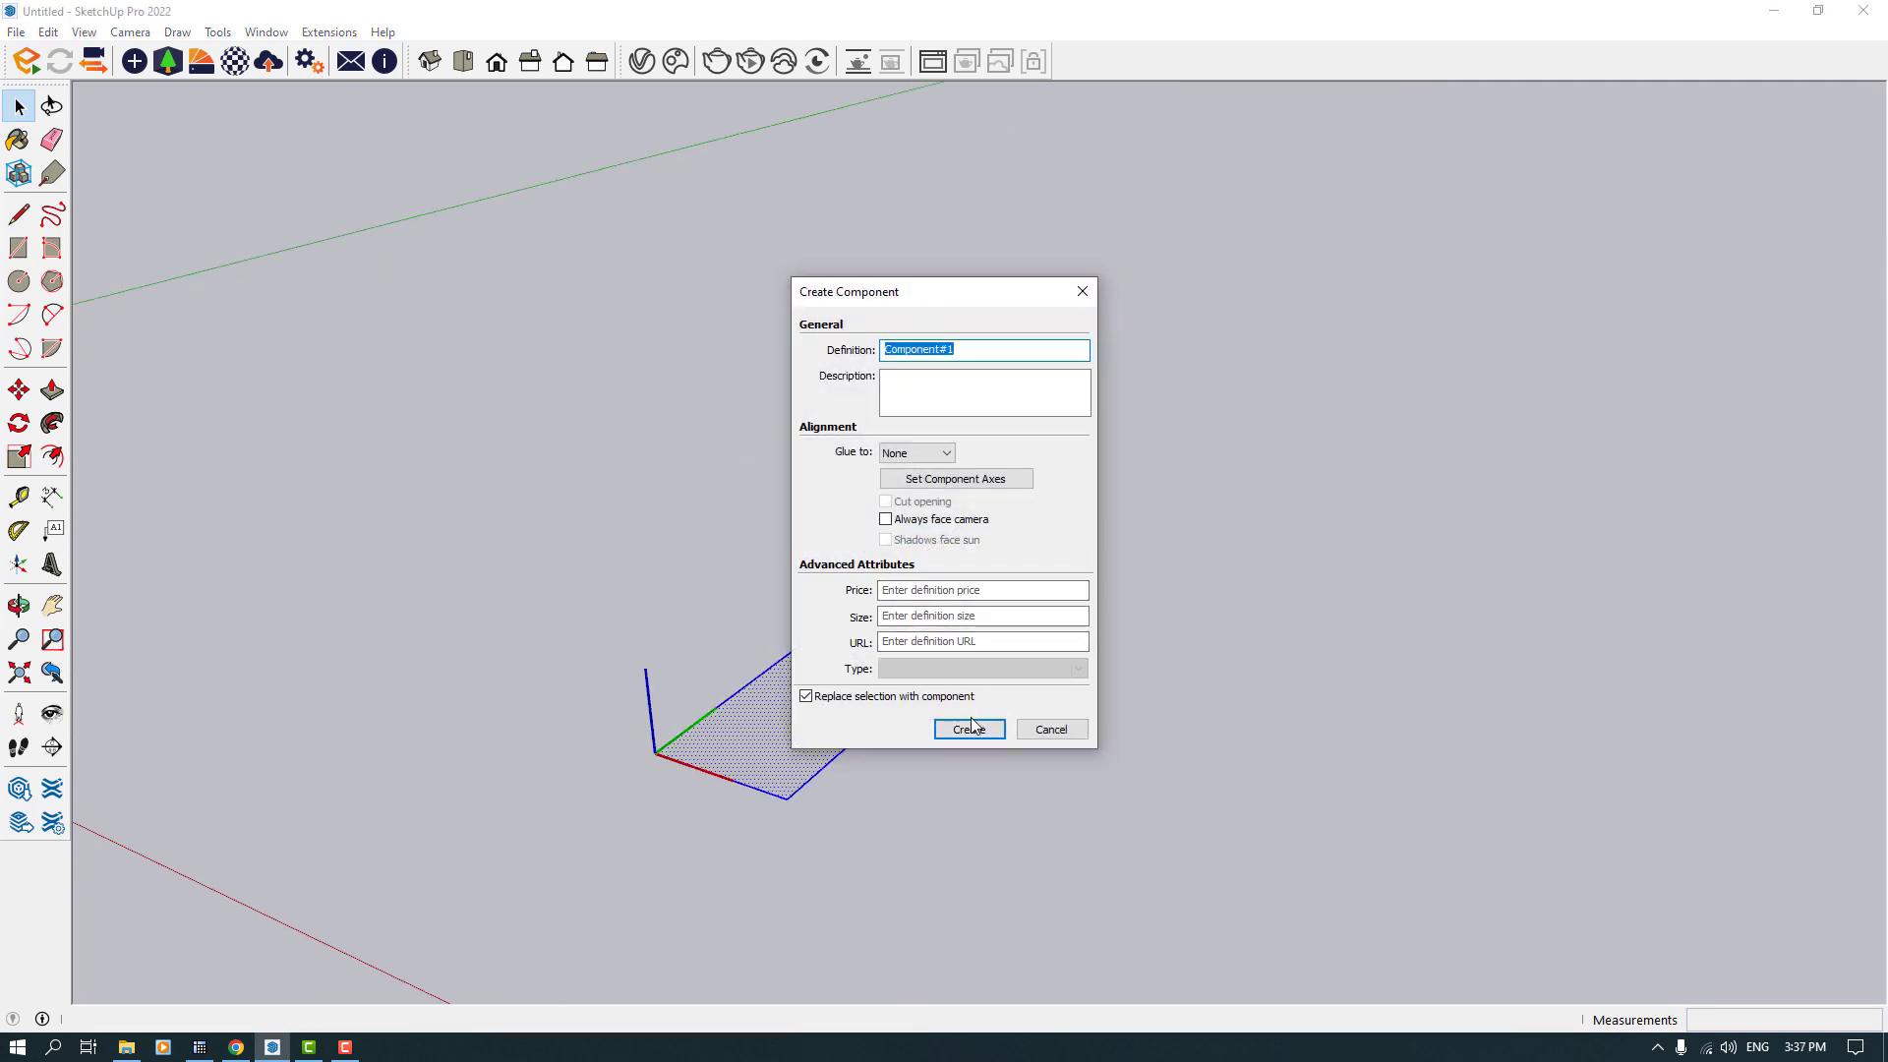
text(Stair Case)
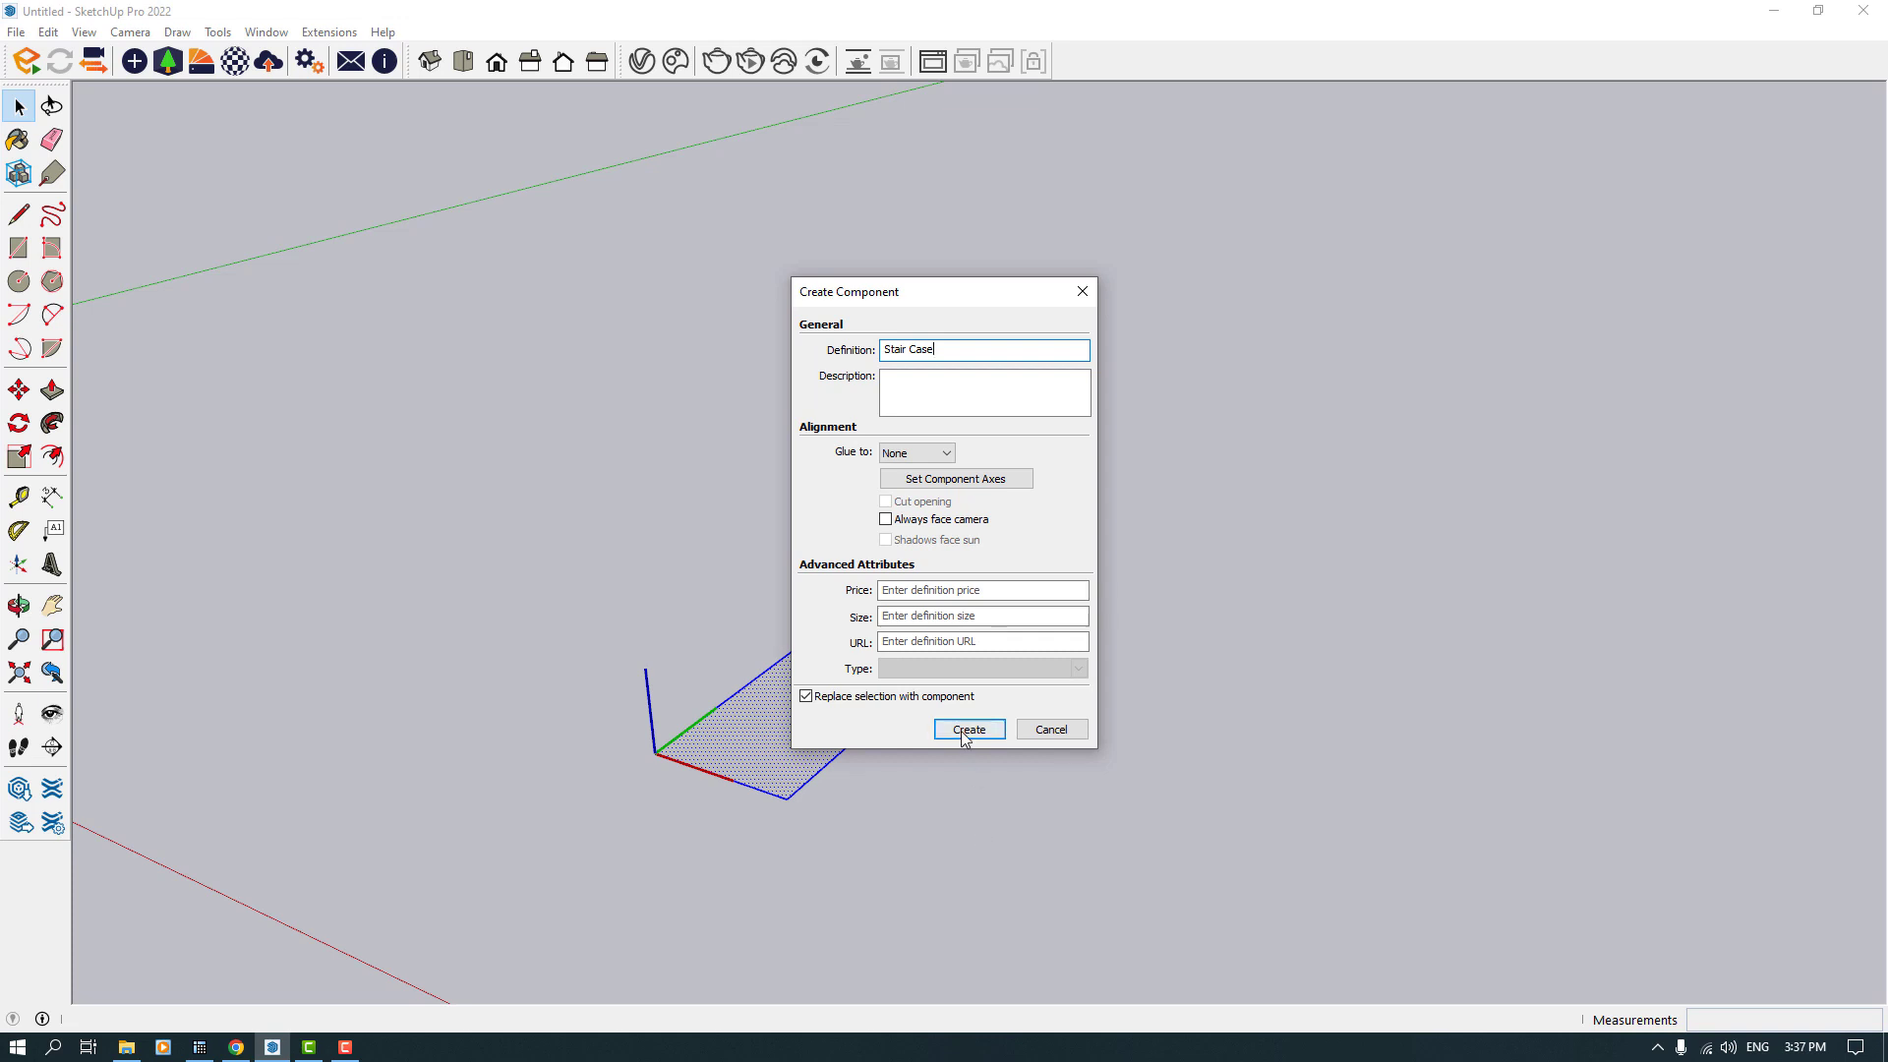
click(966, 729)
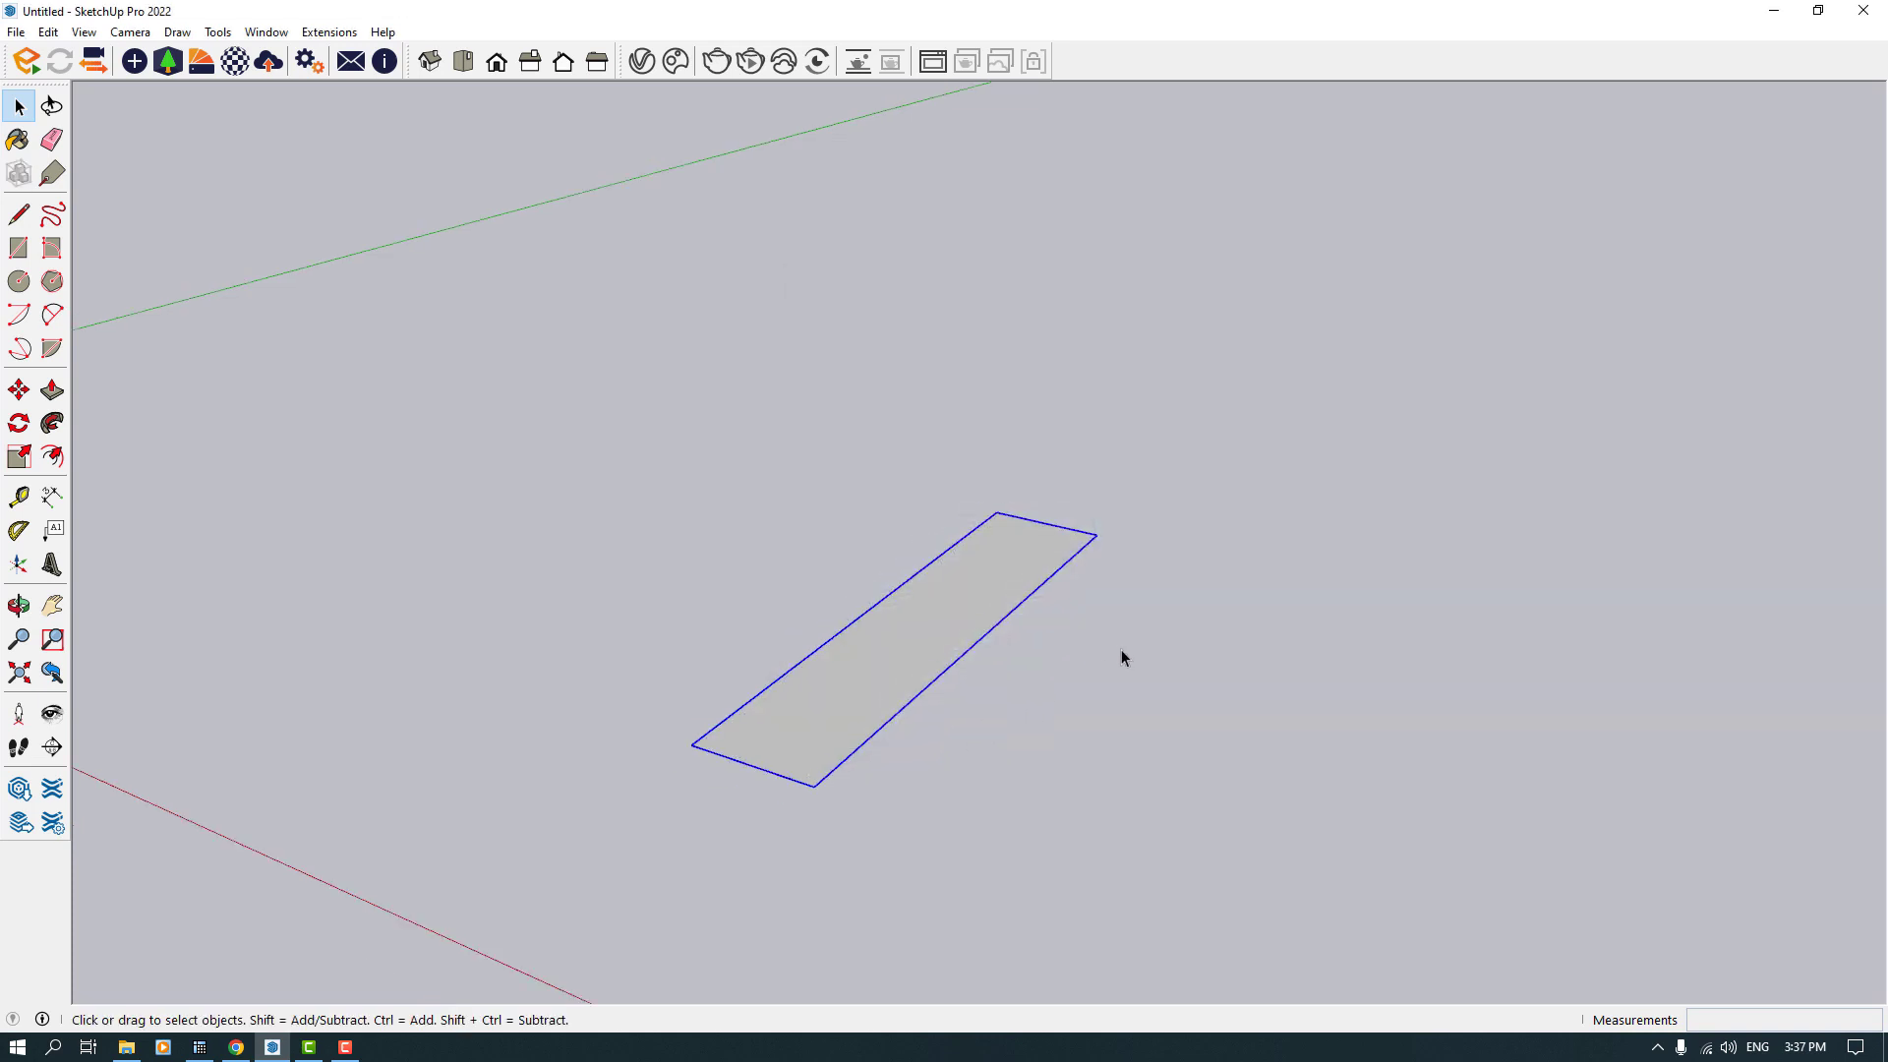
Step: Draw an 18 cm vertical line along the blue axis from the tread's corner nearest the origin
middle_drag(1121, 651, 1278, 688)
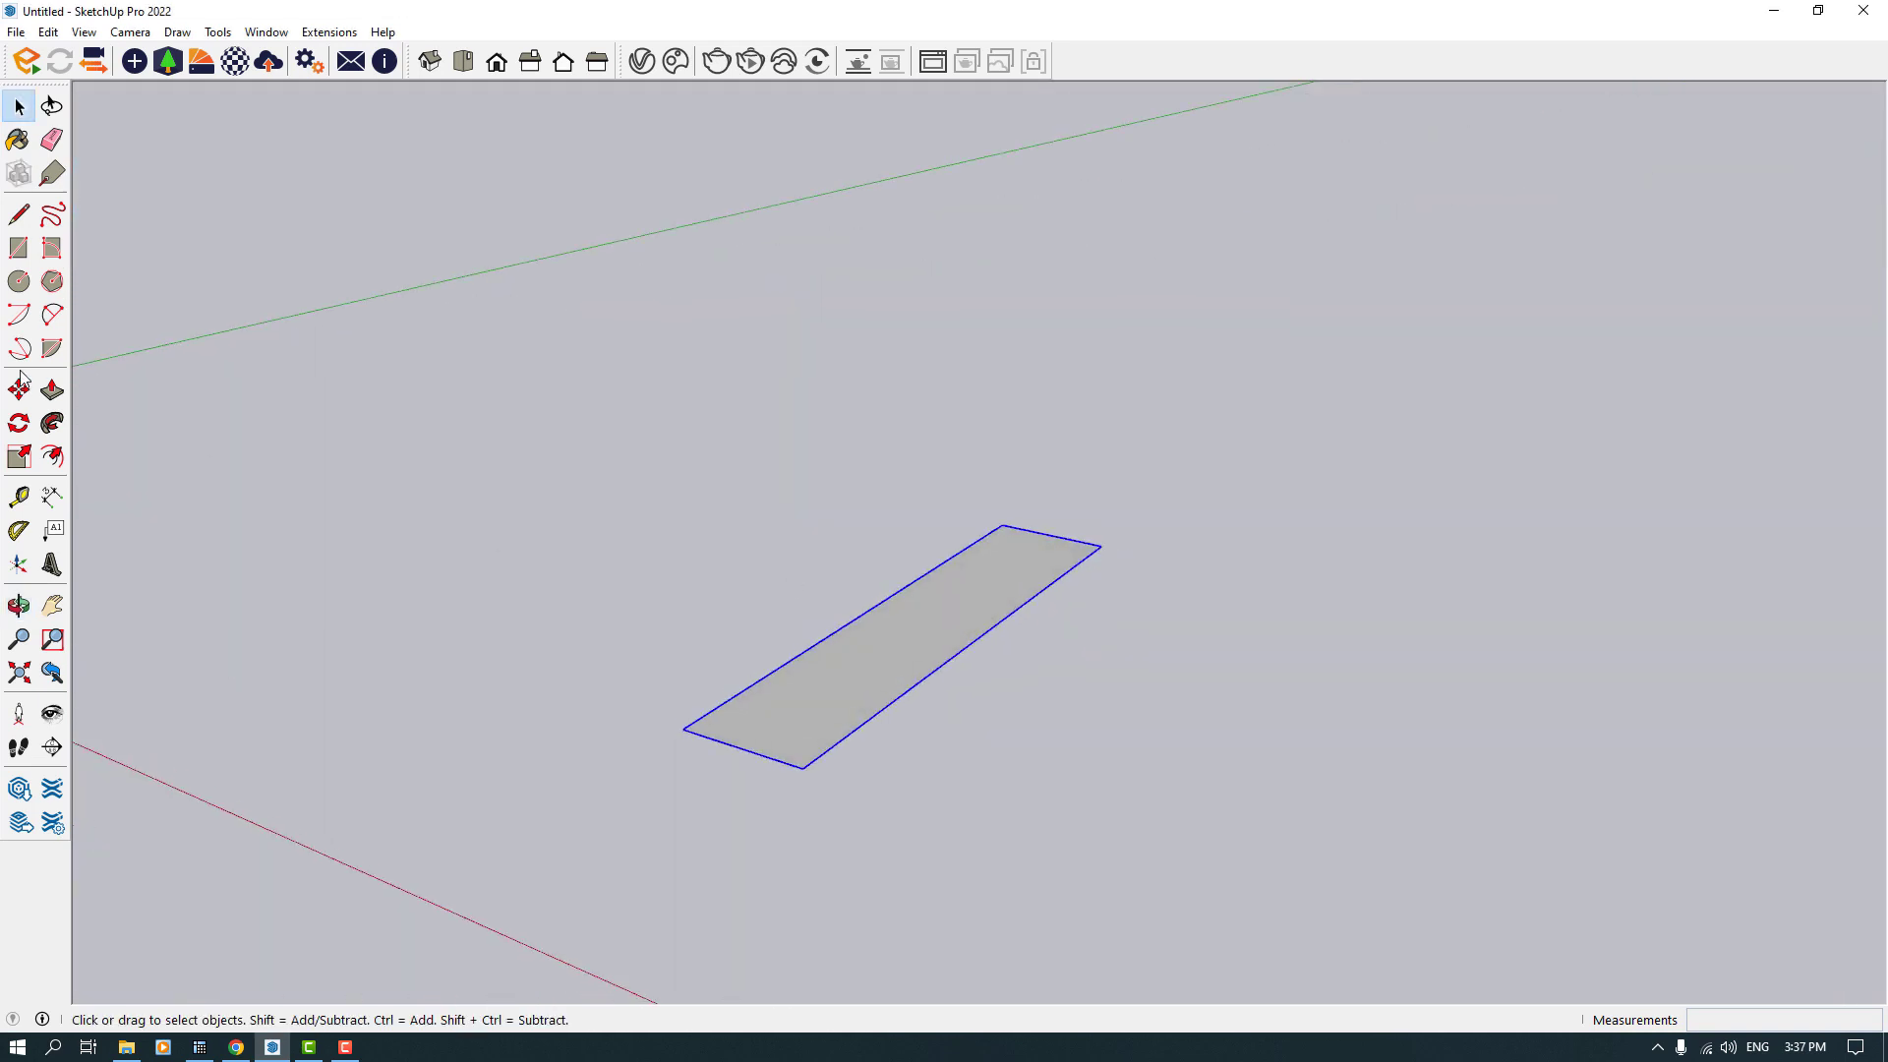
click(19, 215)
scroll(1020, 567, down, 3)
middle_drag(1013, 570, 886, 654)
scroll(886, 654, up, 1)
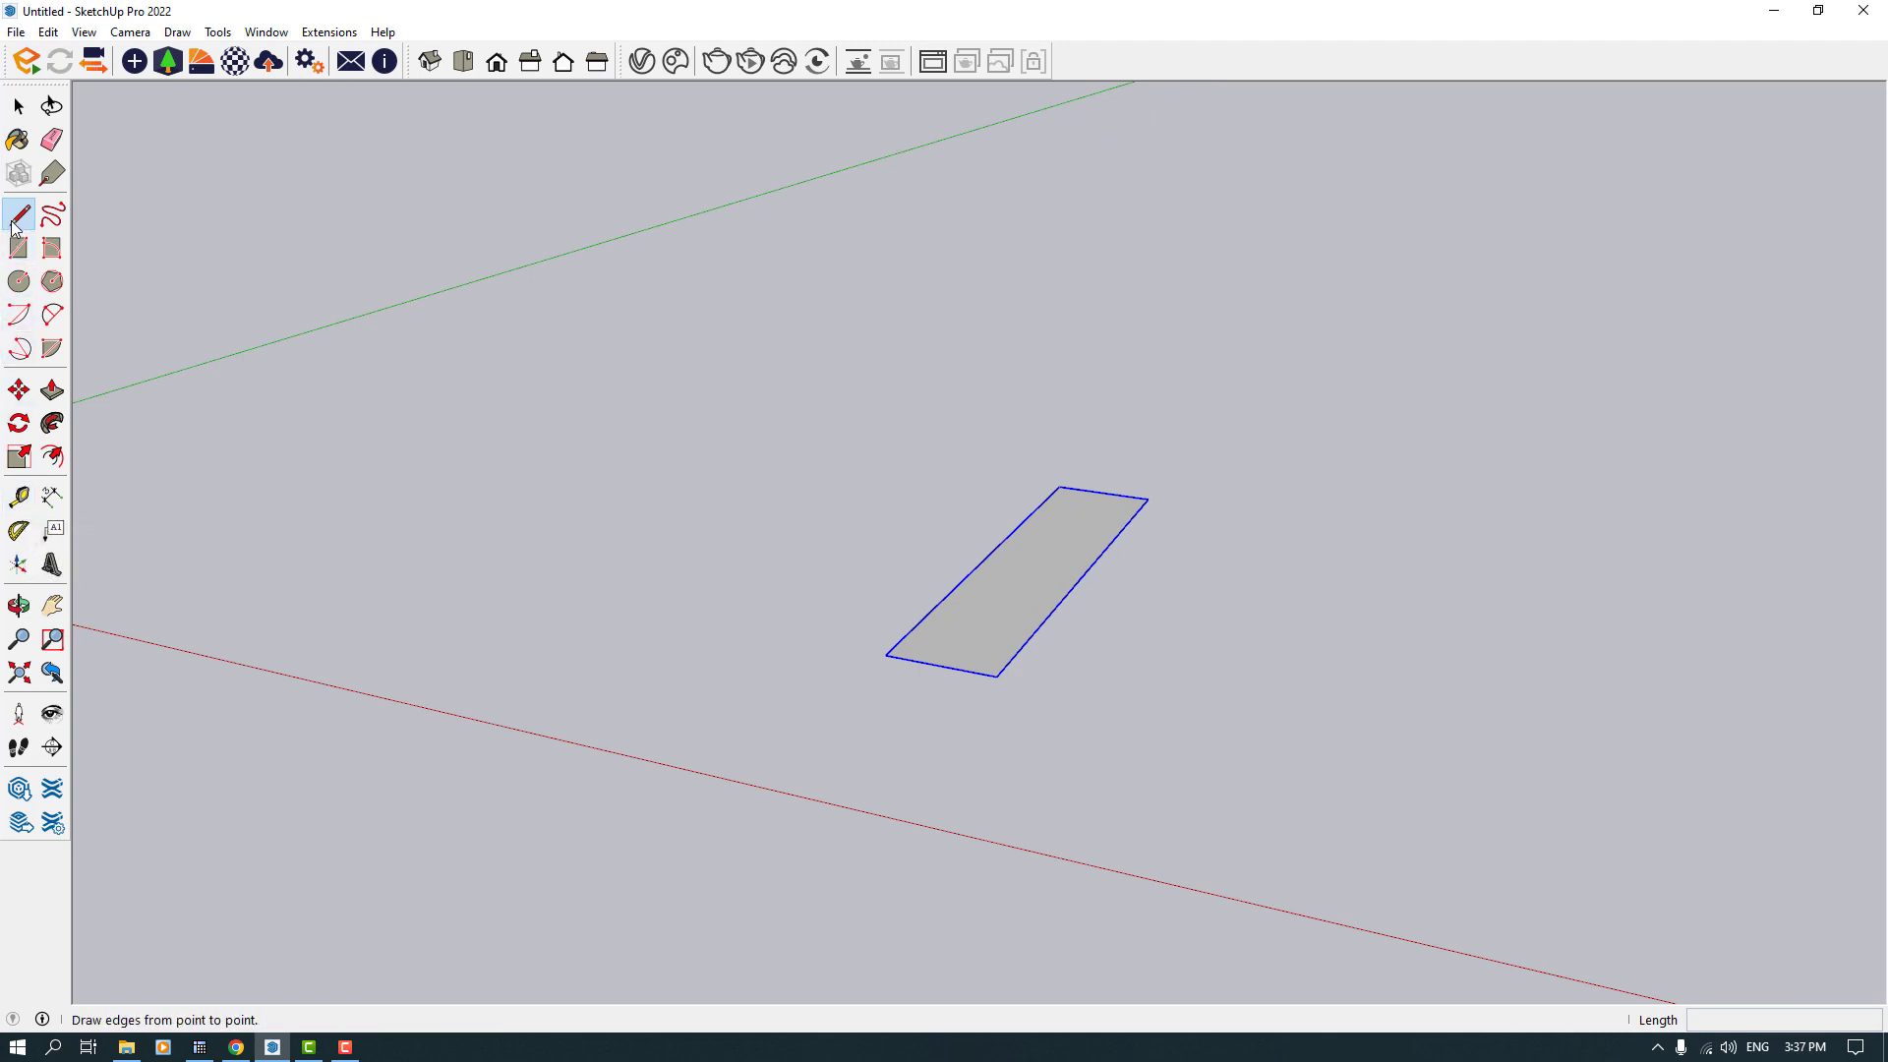
scroll(973, 625, up, 1)
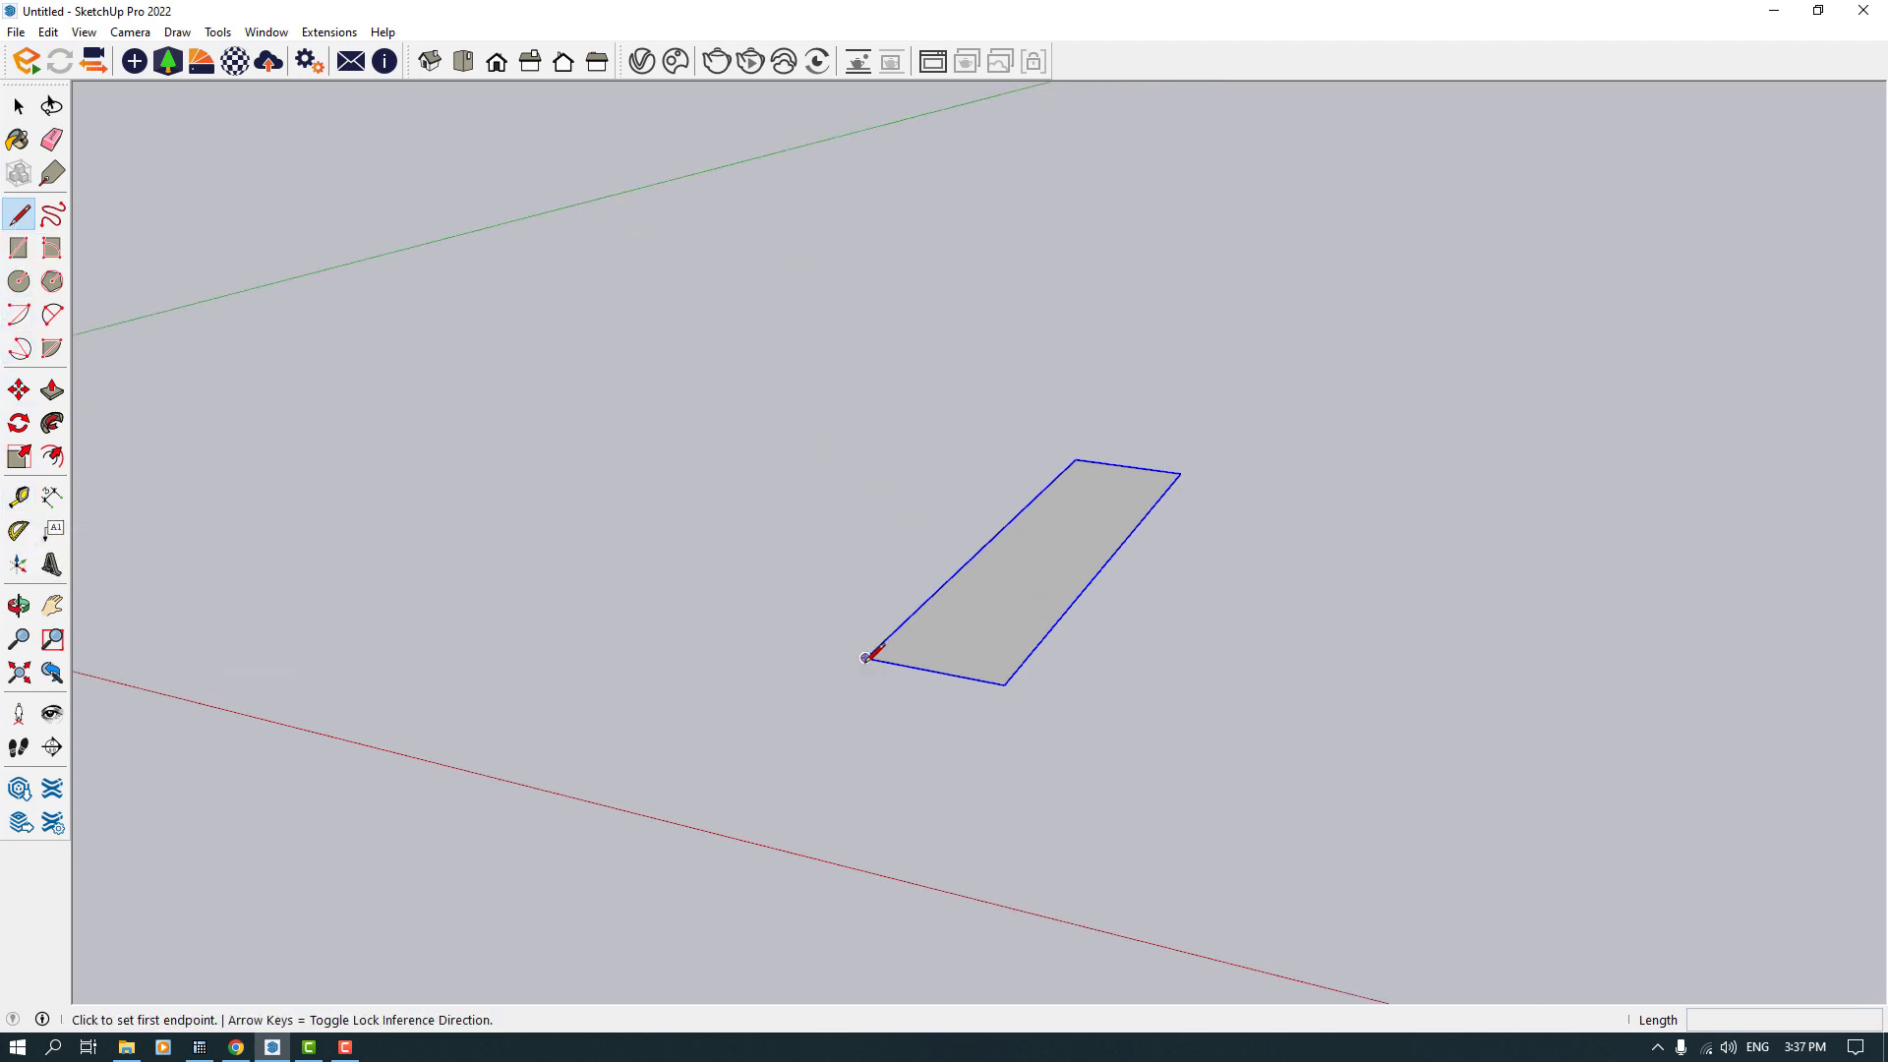
click(865, 657)
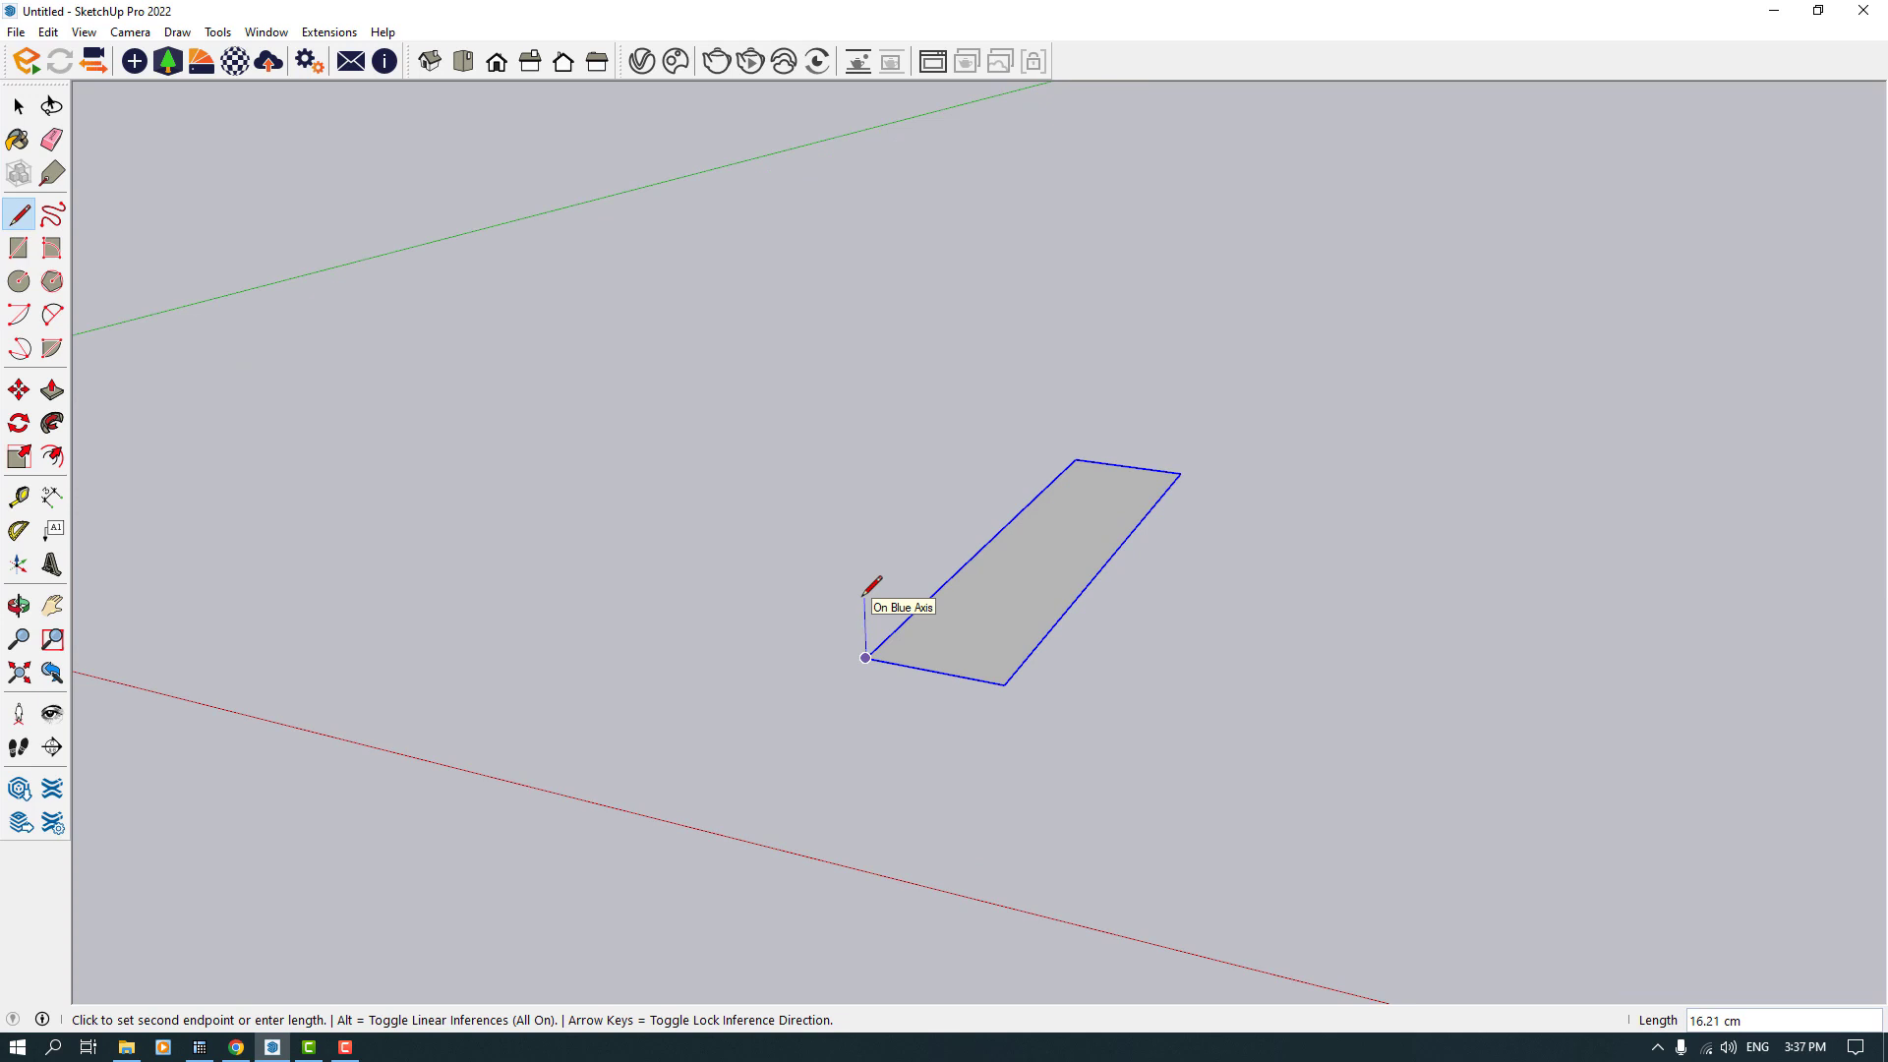
text(18)
key(Return)
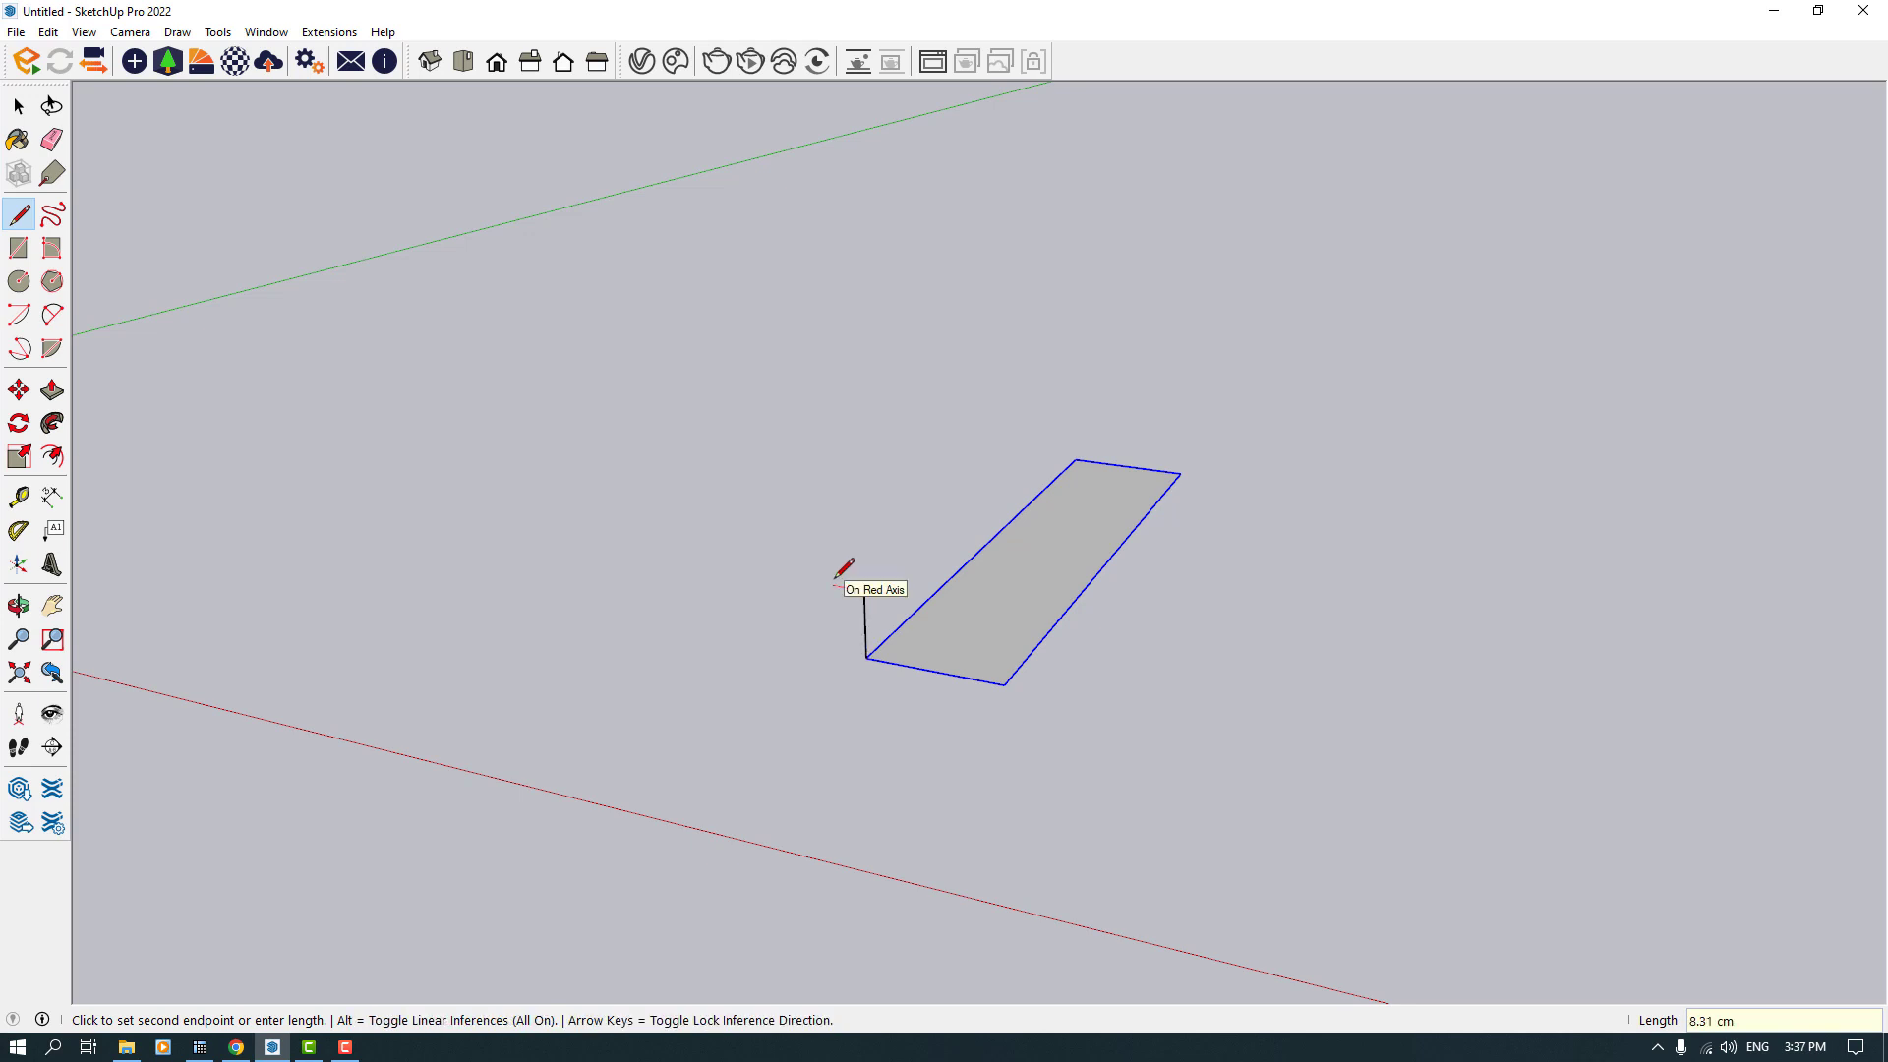
key(space)
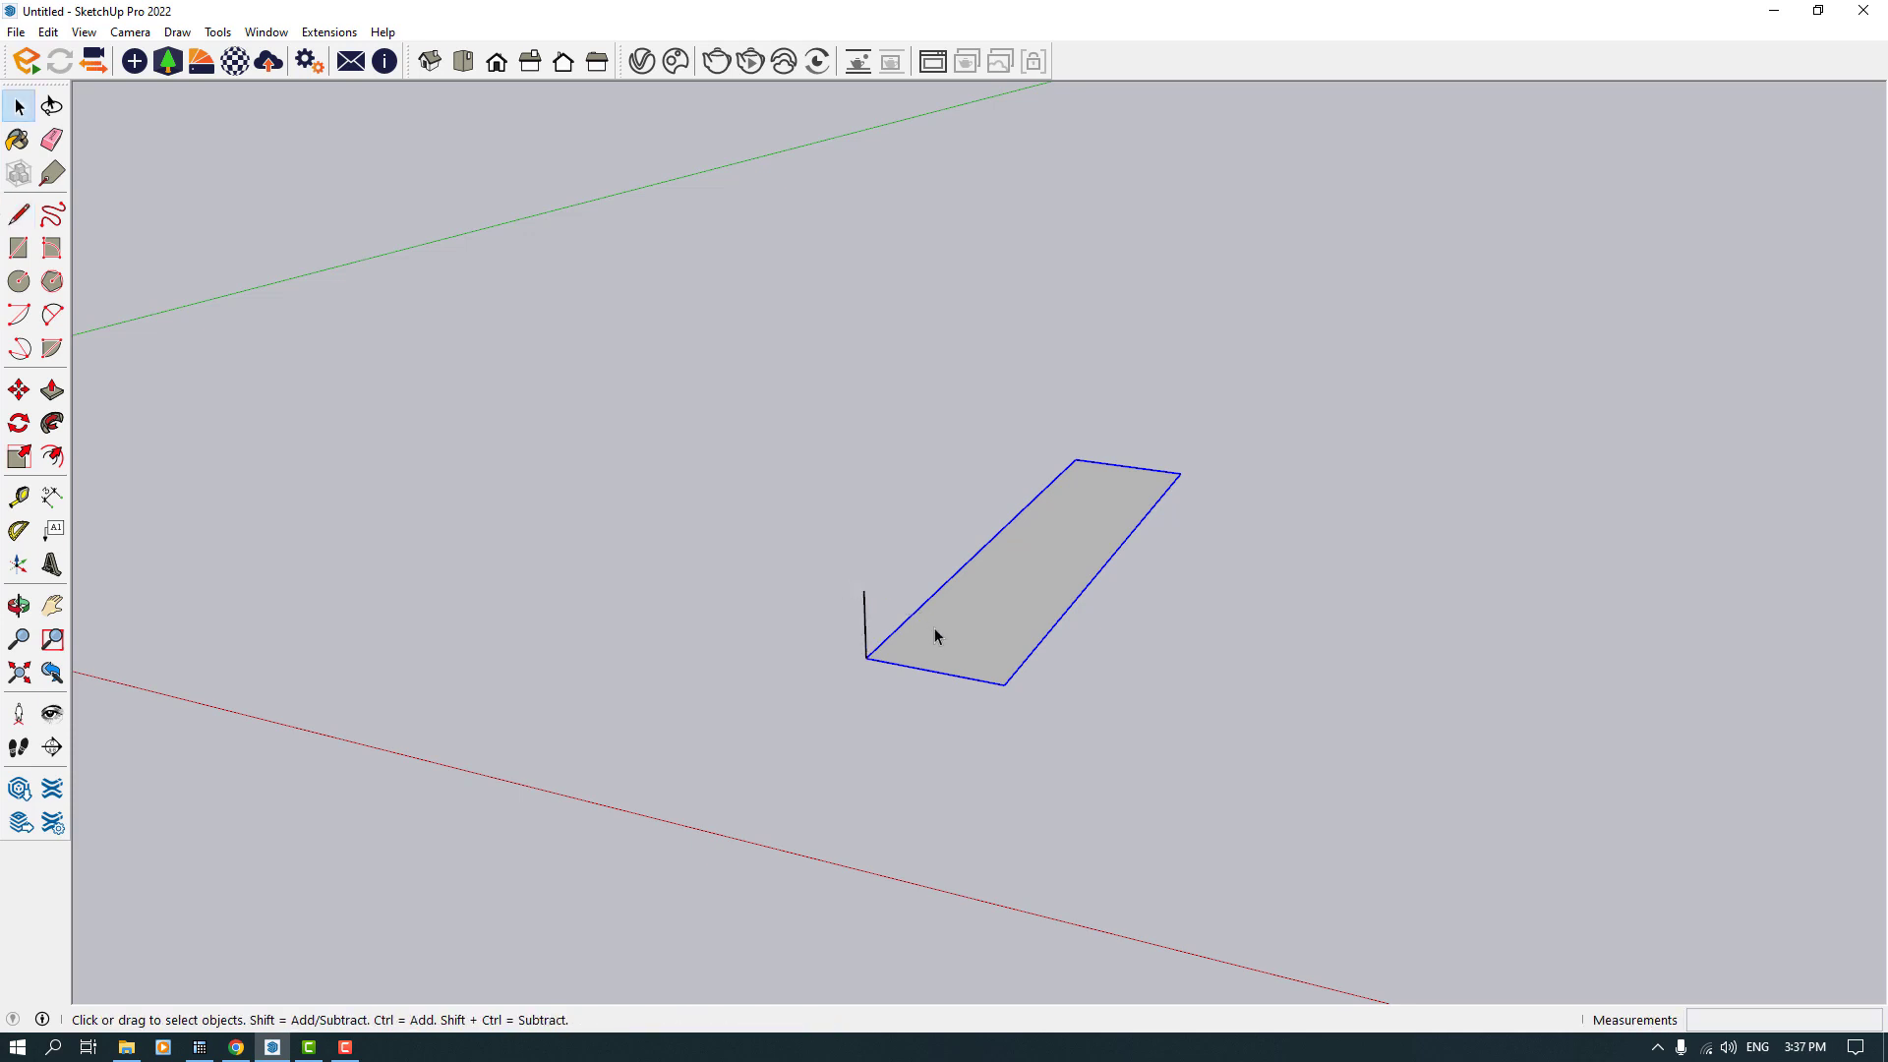
Step: Copy the tread from its outer corner to the top of the vertical line and repeat the copy to get seven rising treads
click(19, 390)
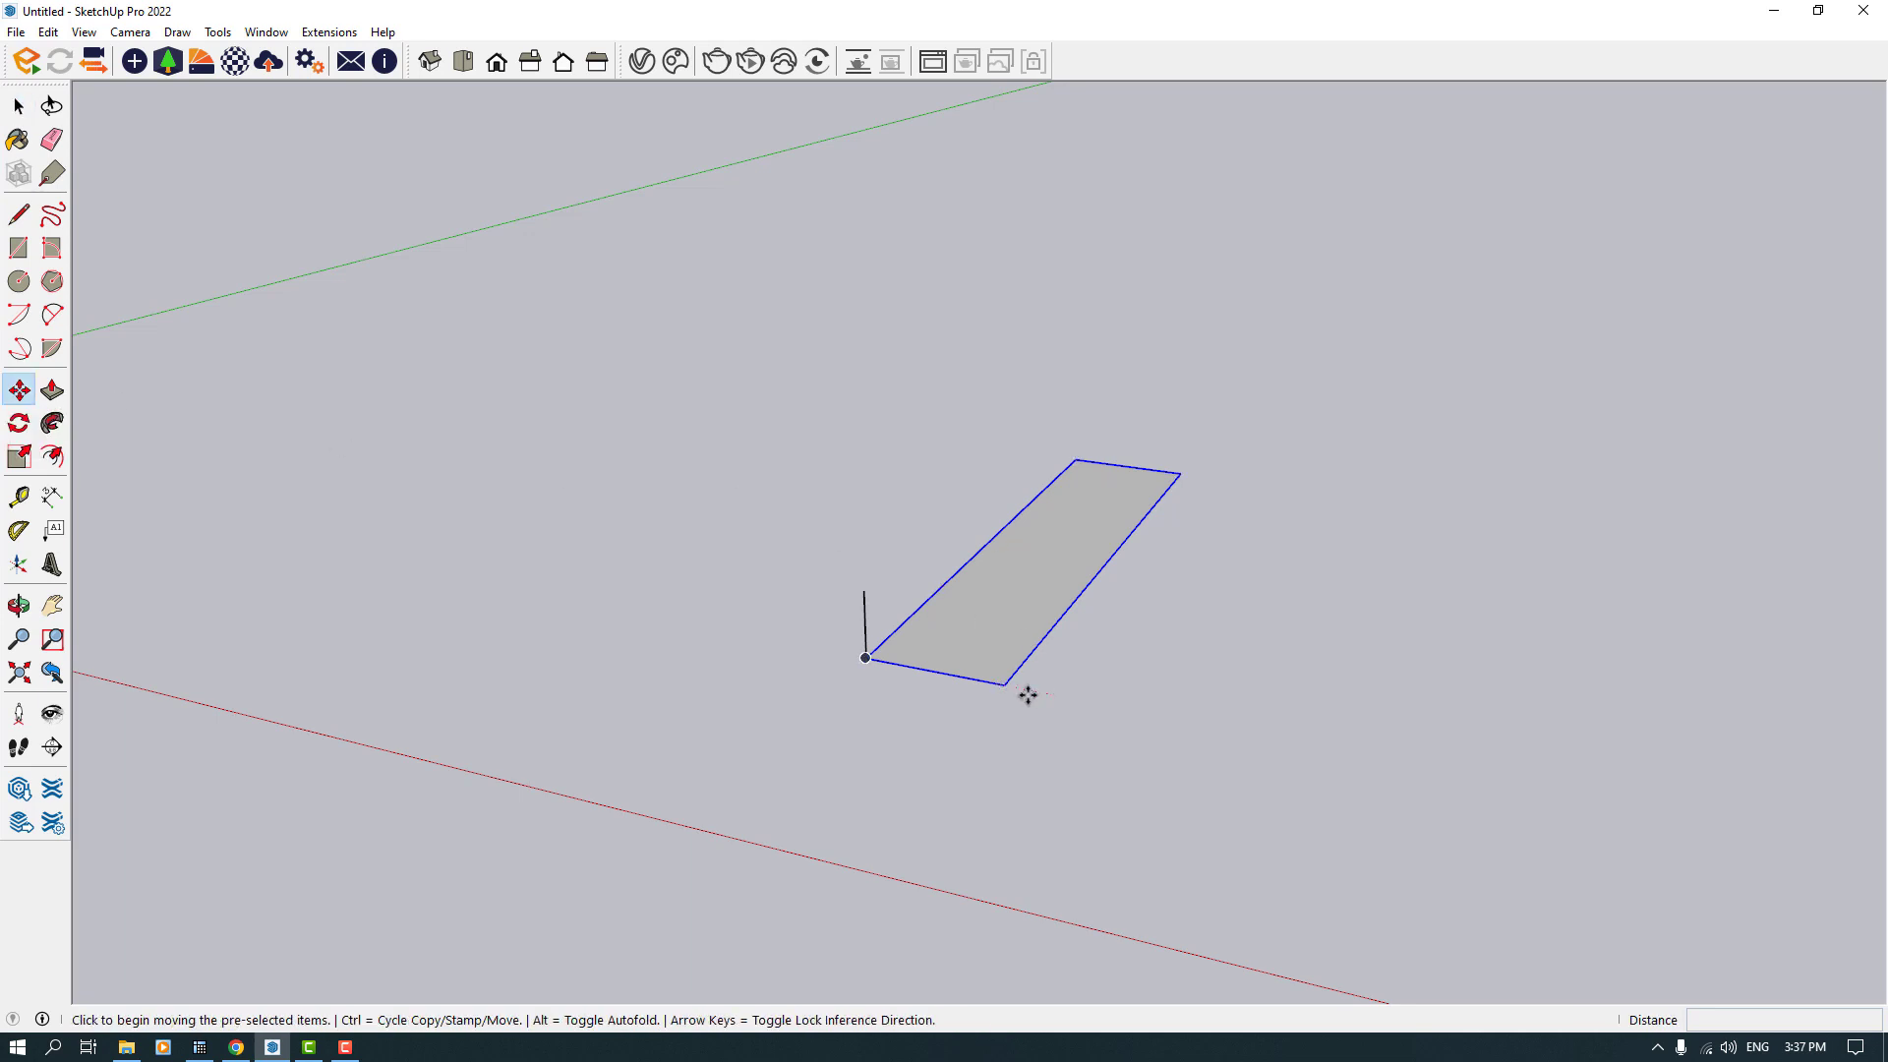
key(ctrl)
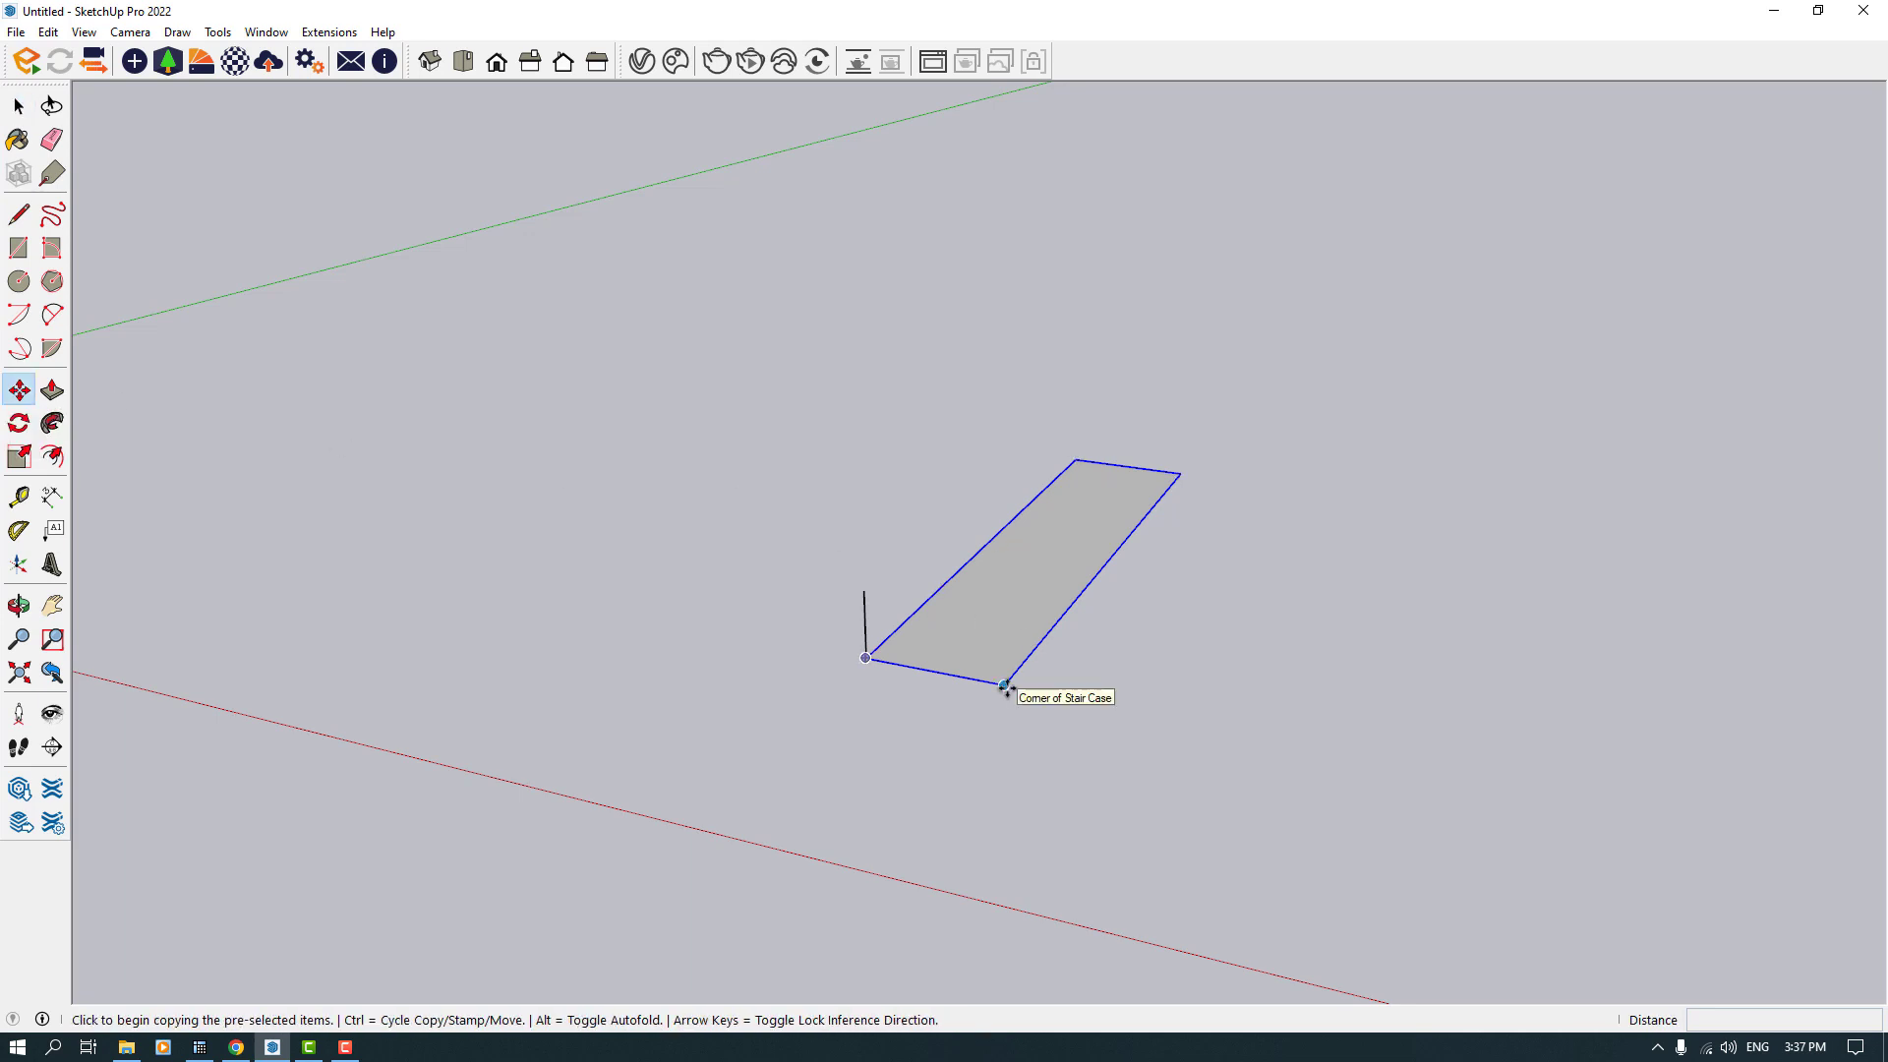
click(1004, 685)
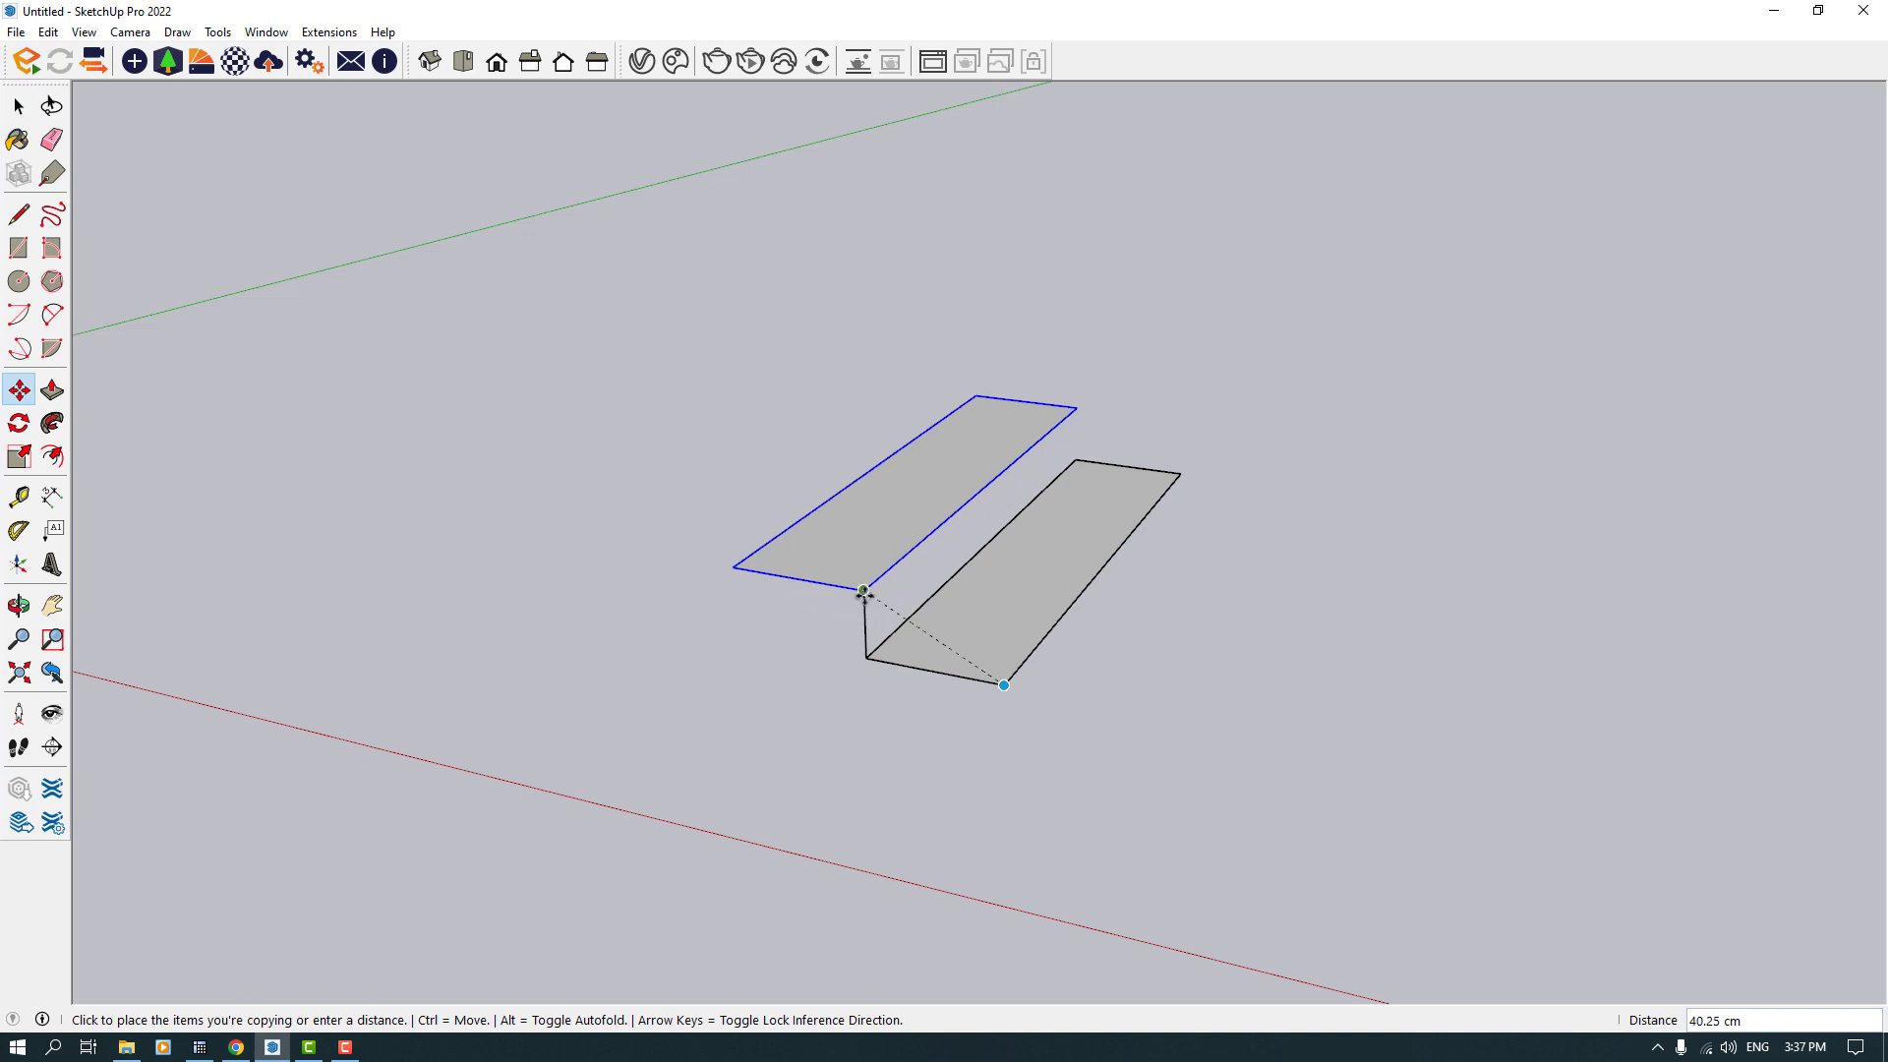
click(864, 591)
scroll(1196, 649, down, 2)
middle_drag(1197, 650, 888, 776)
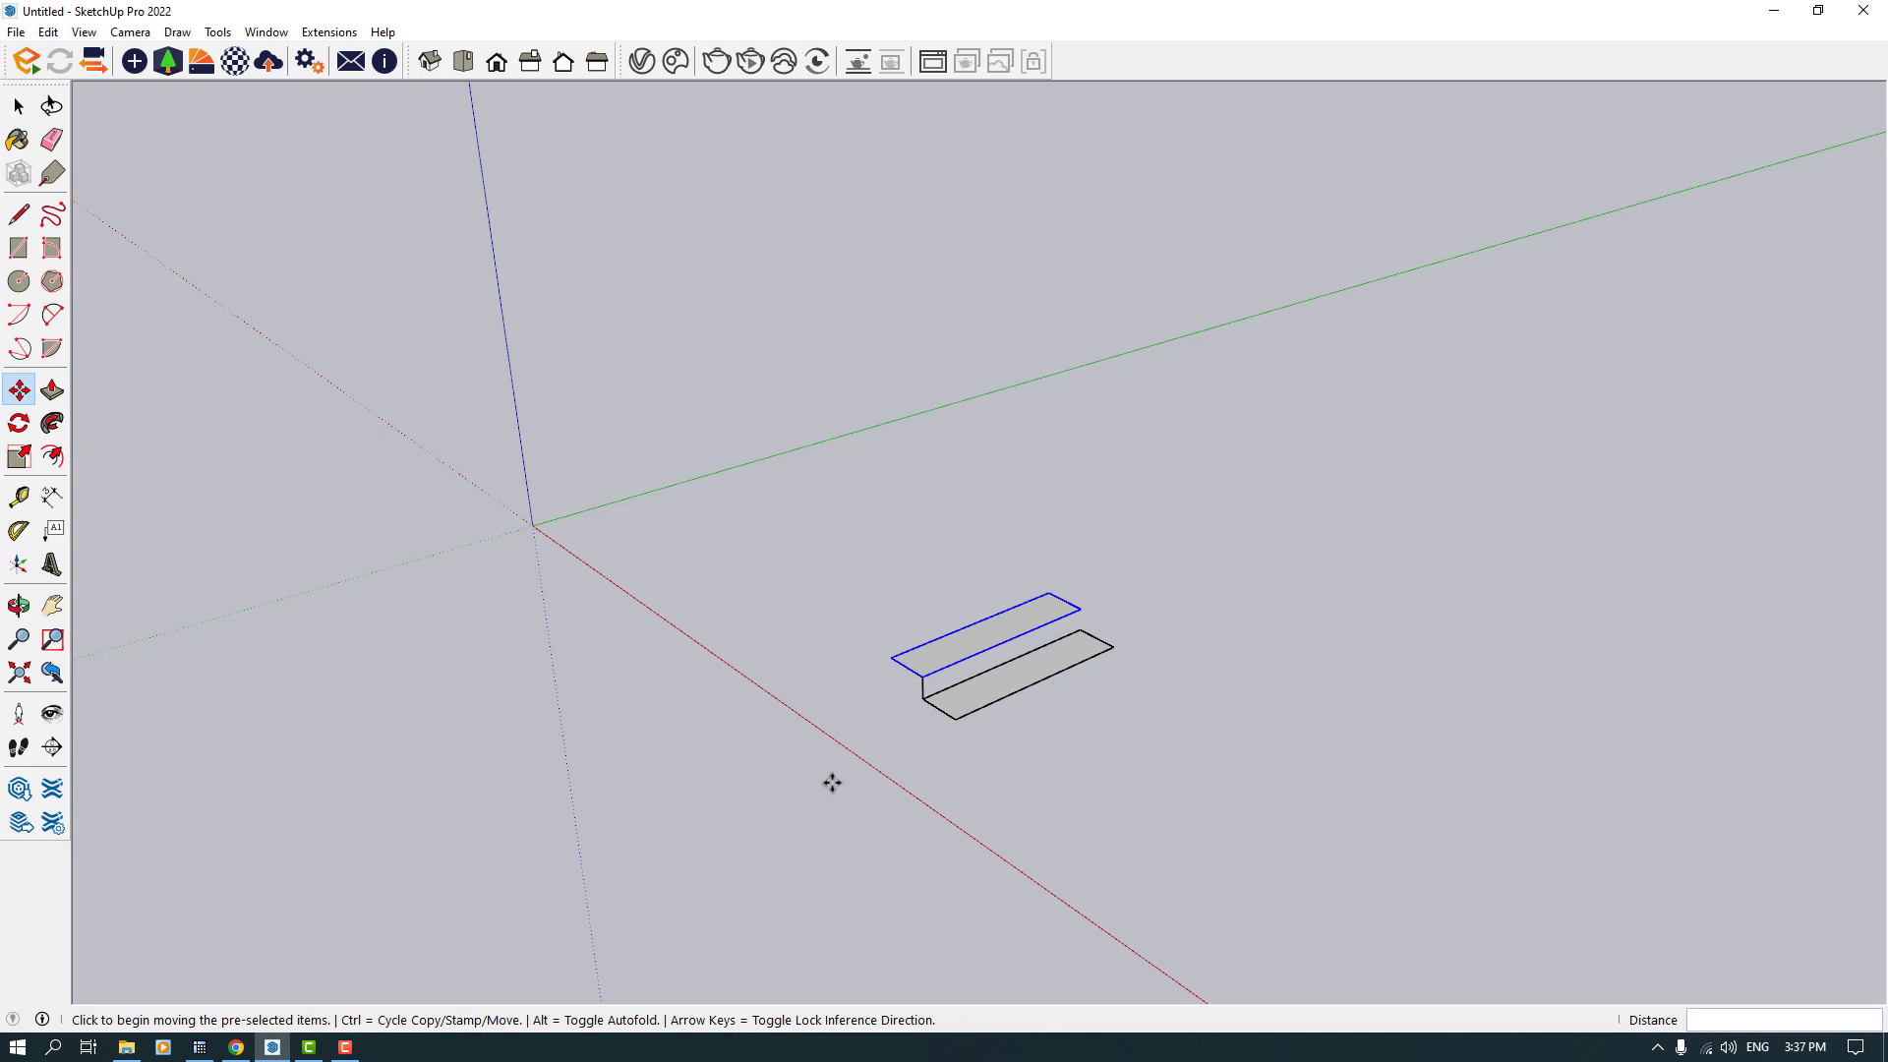
key(Return)
key(space)
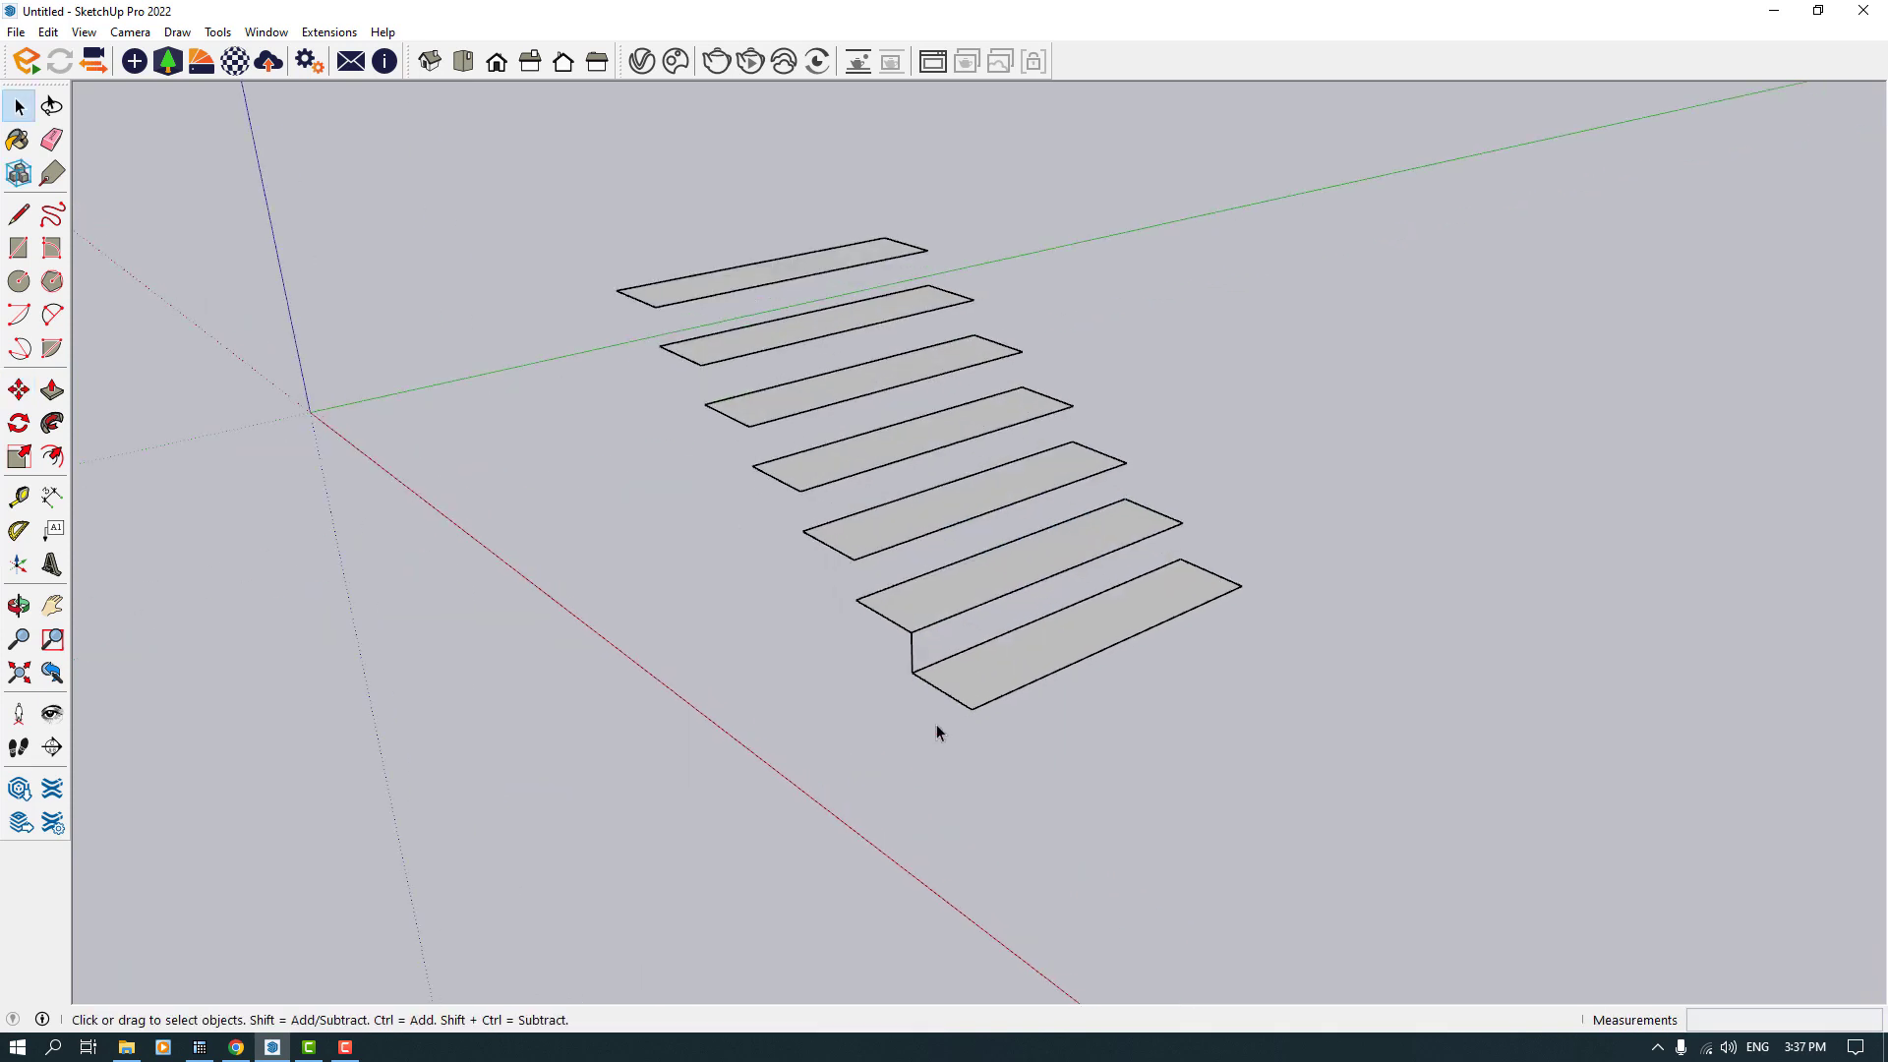
Step: Delete the vertical guide line between the two lowest treads
scroll(931, 718, up, 4)
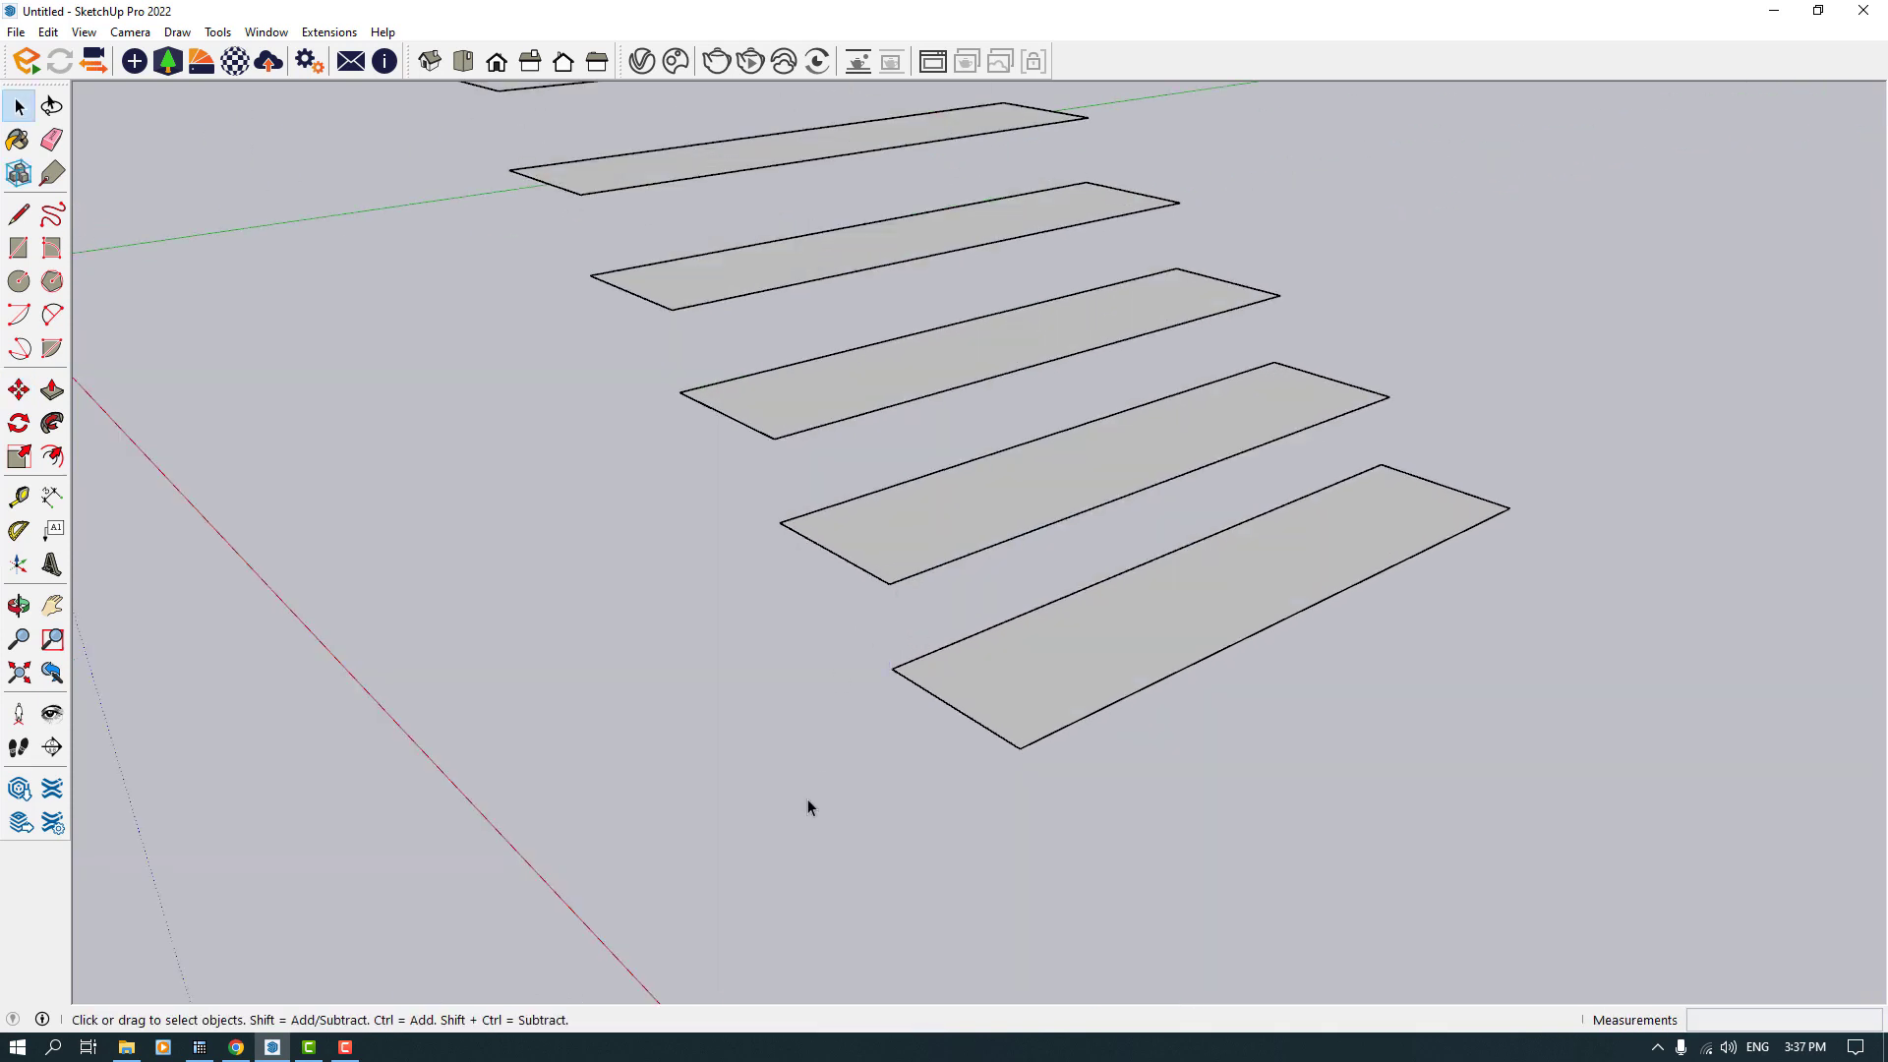
scroll(869, 740, down, 3)
middle_drag(872, 746, 874, 682)
scroll(851, 793, down, 2)
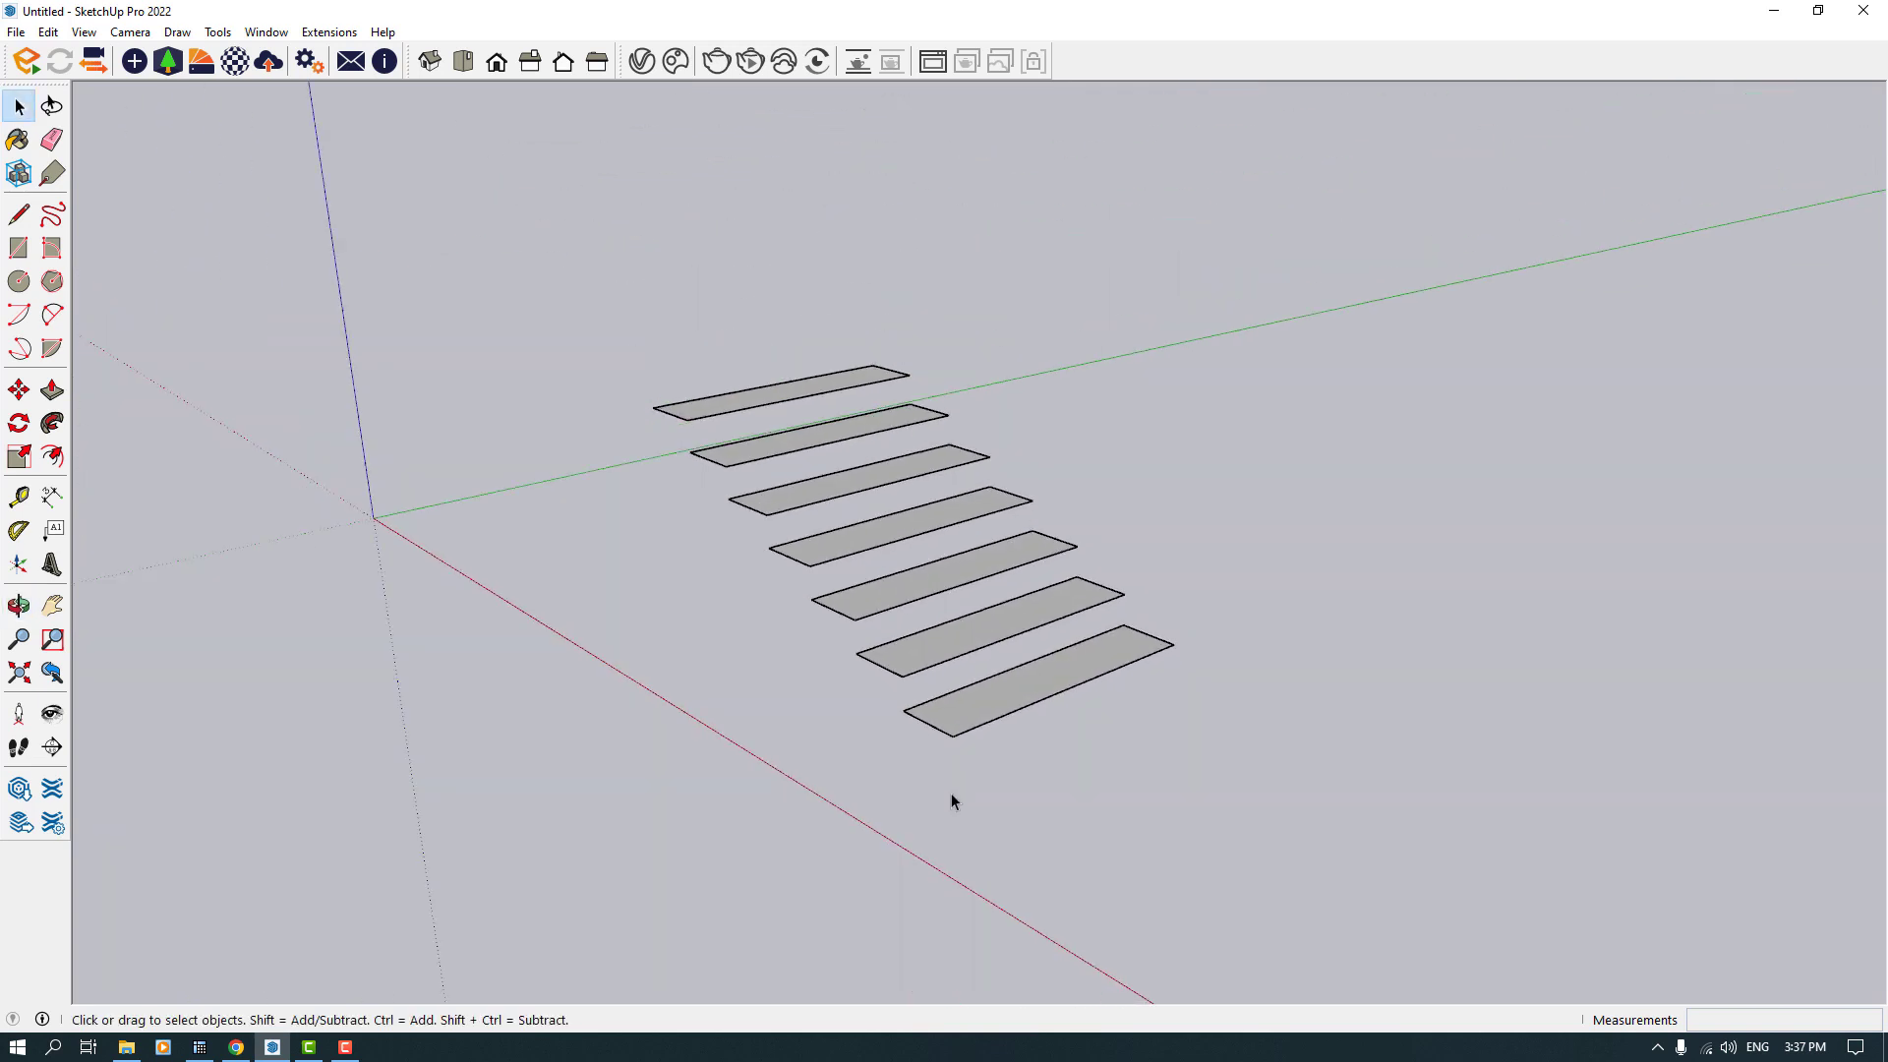
middle_drag(951, 800, 1155, 455)
drag(643, 723, 634, 729)
middle_drag(845, 722, 1050, 687)
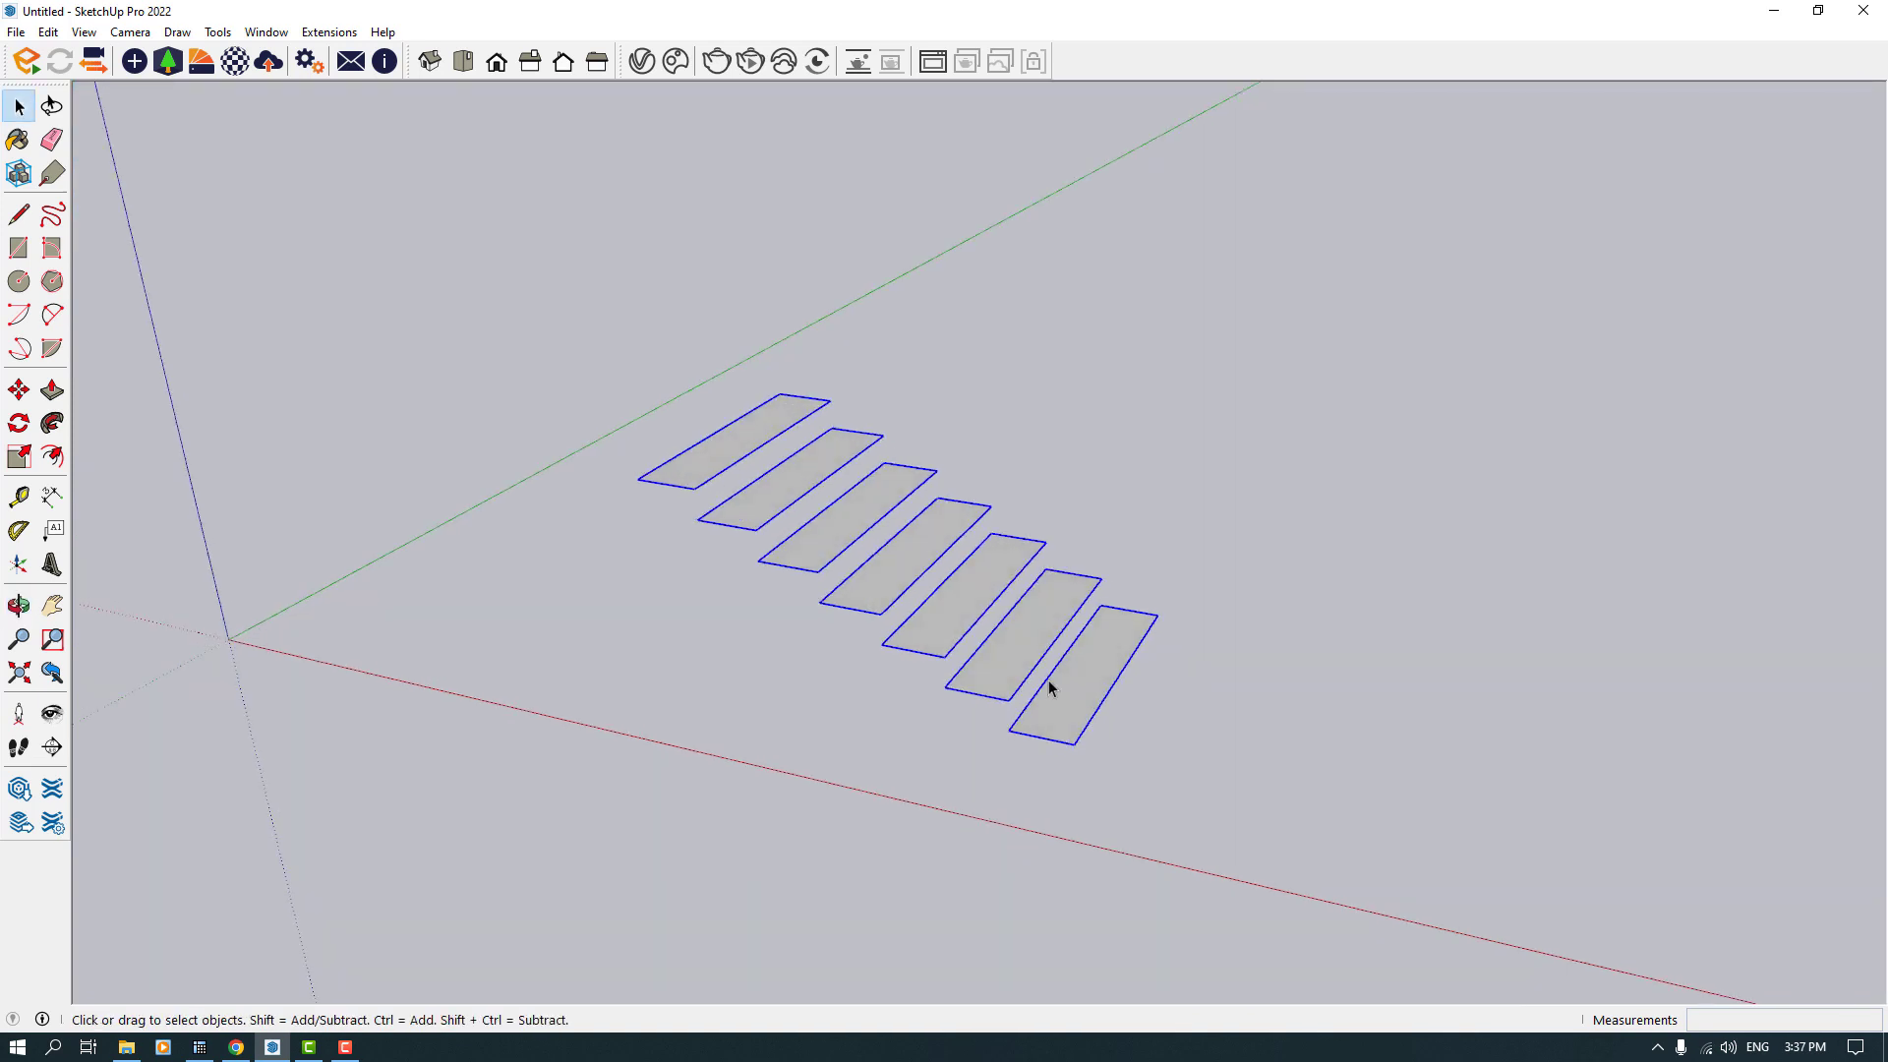
middle_drag(924, 754, 869, 749)
click(871, 749)
Step: Edit the second-lowest tread component and push/pull its face up 10 cm so that every tread gets this thickness
scroll(930, 721, up, 4)
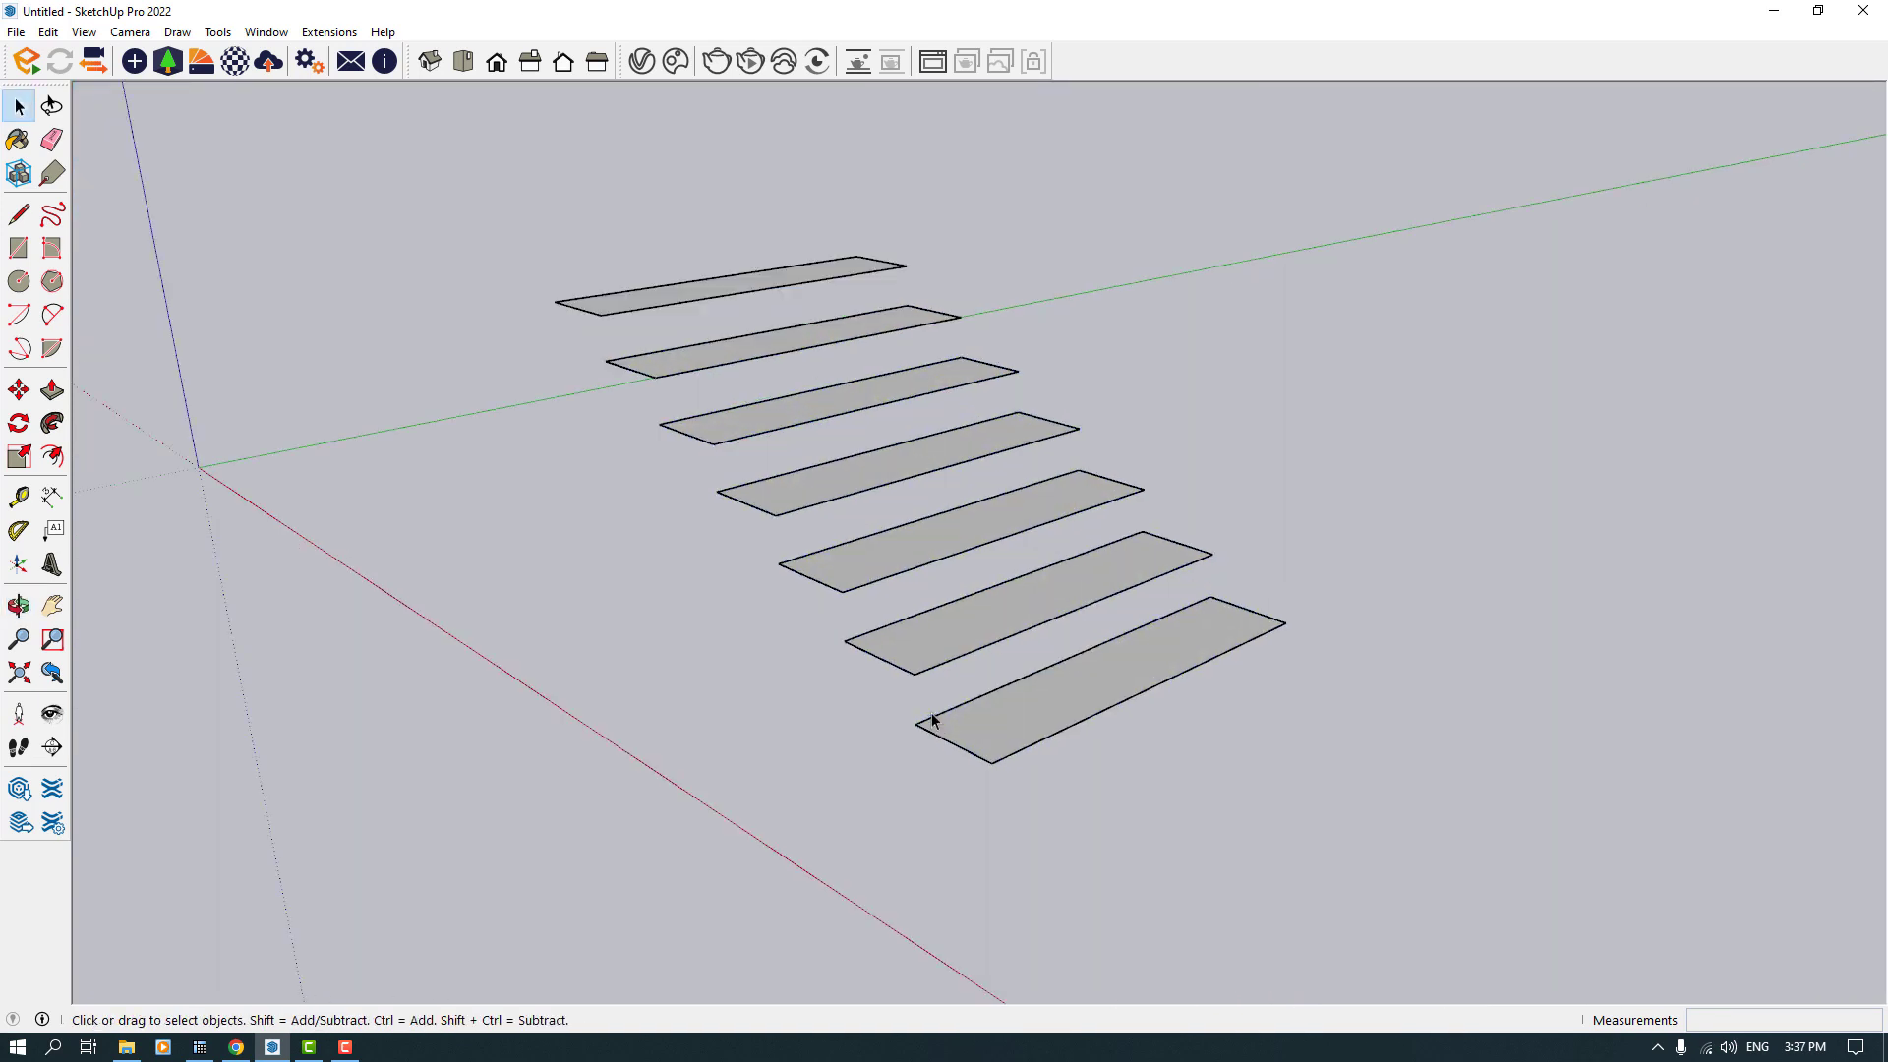
double_click(935, 661)
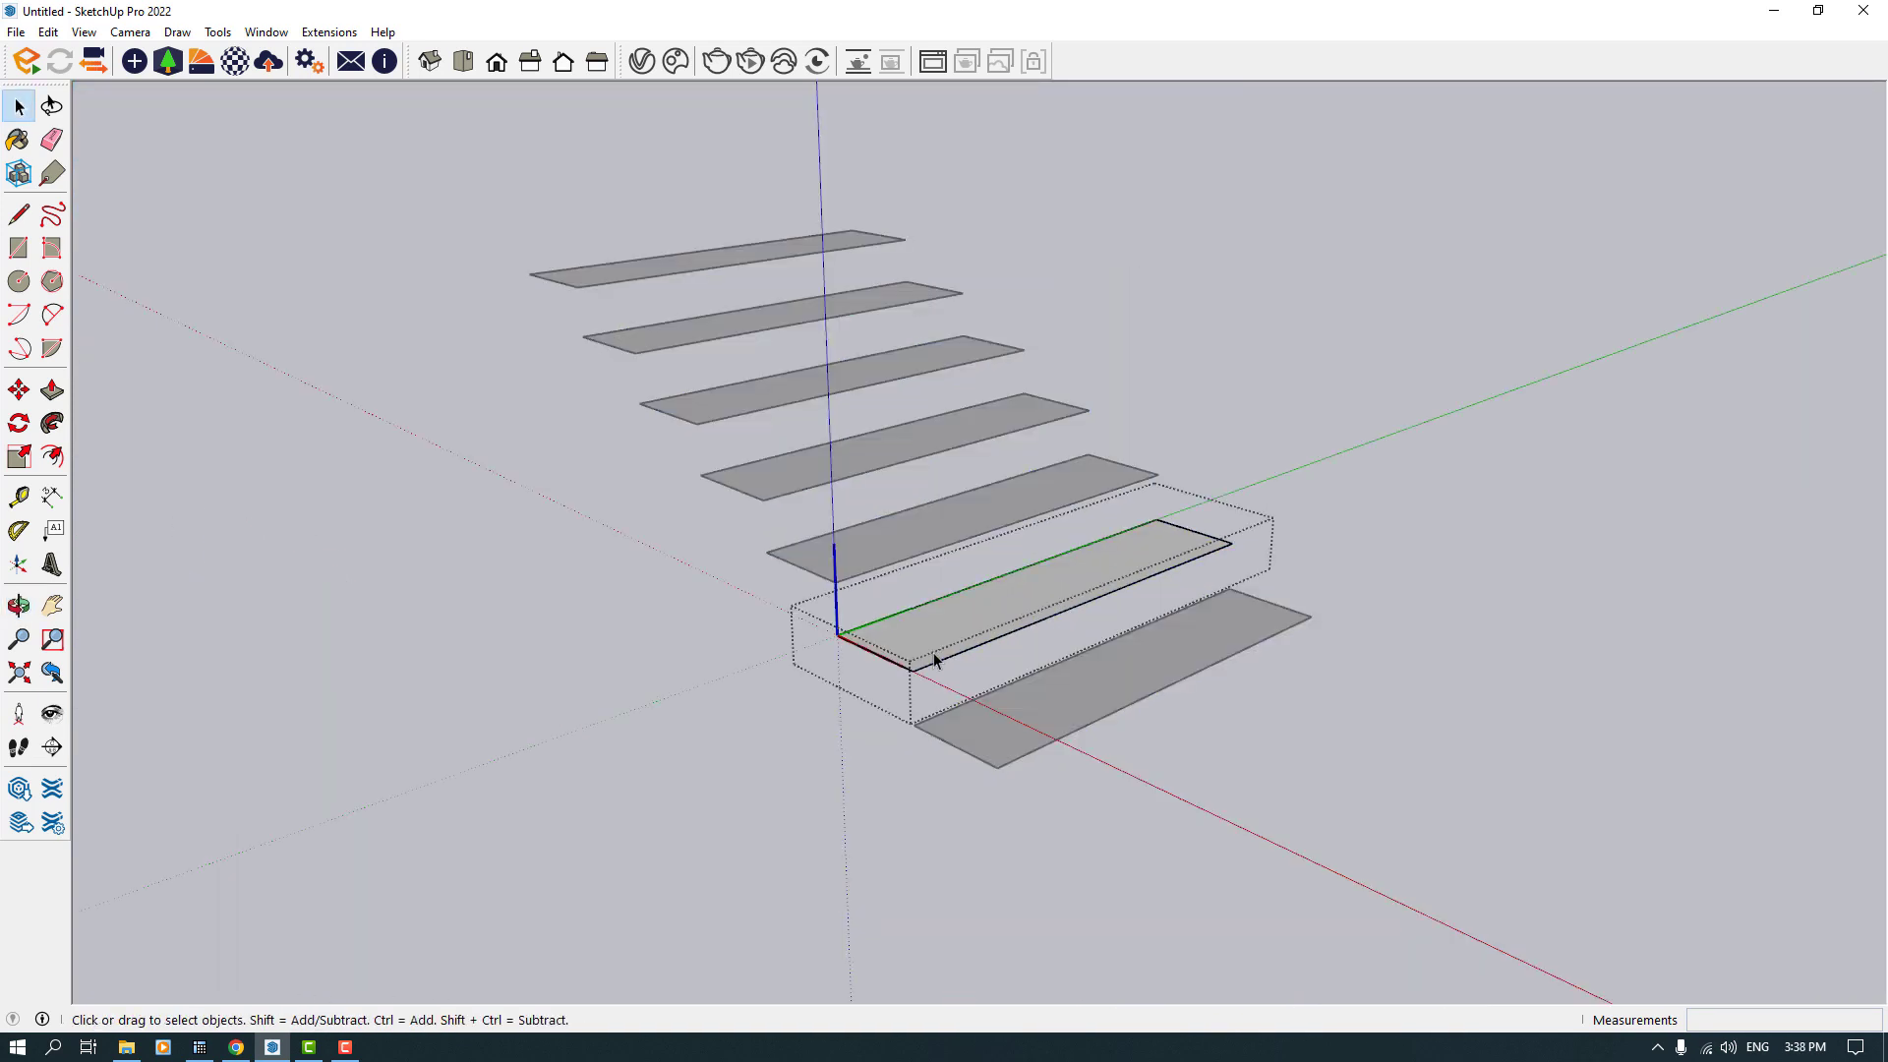
click(54, 390)
middle_drag(717, 518, 865, 594)
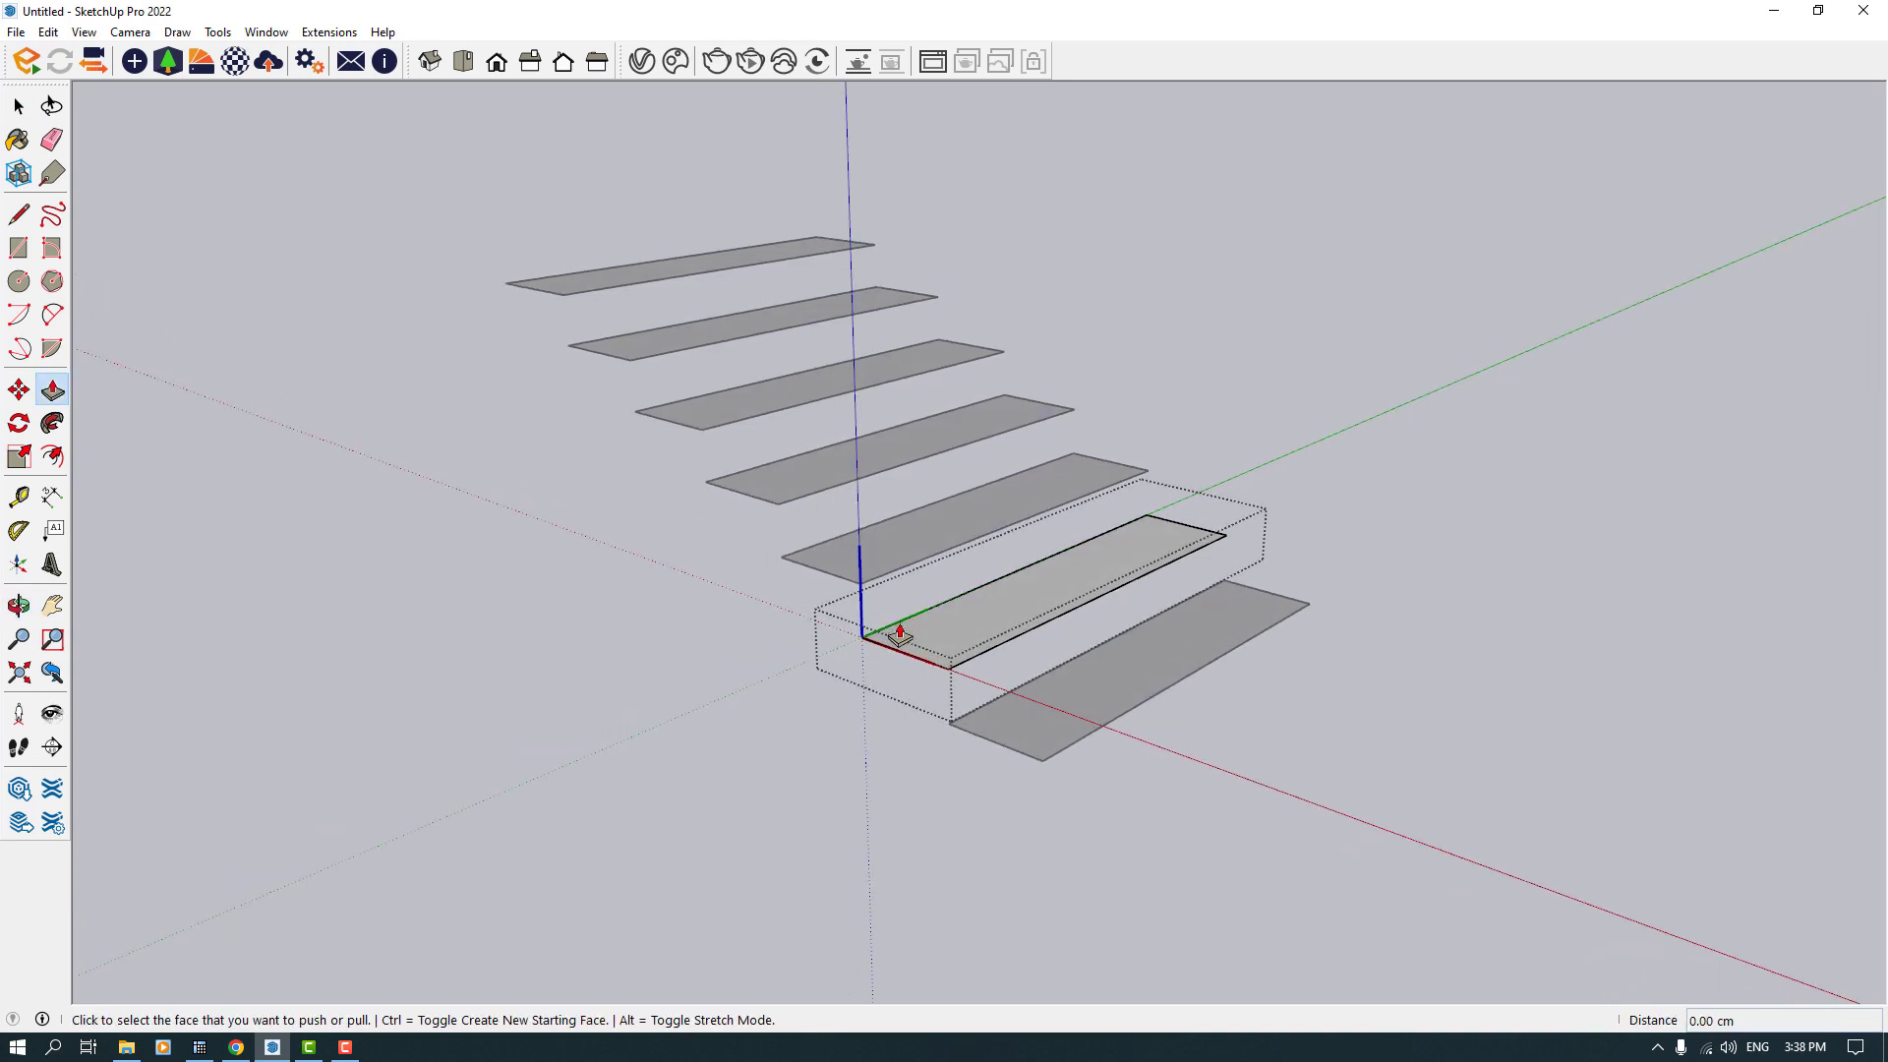
click(899, 634)
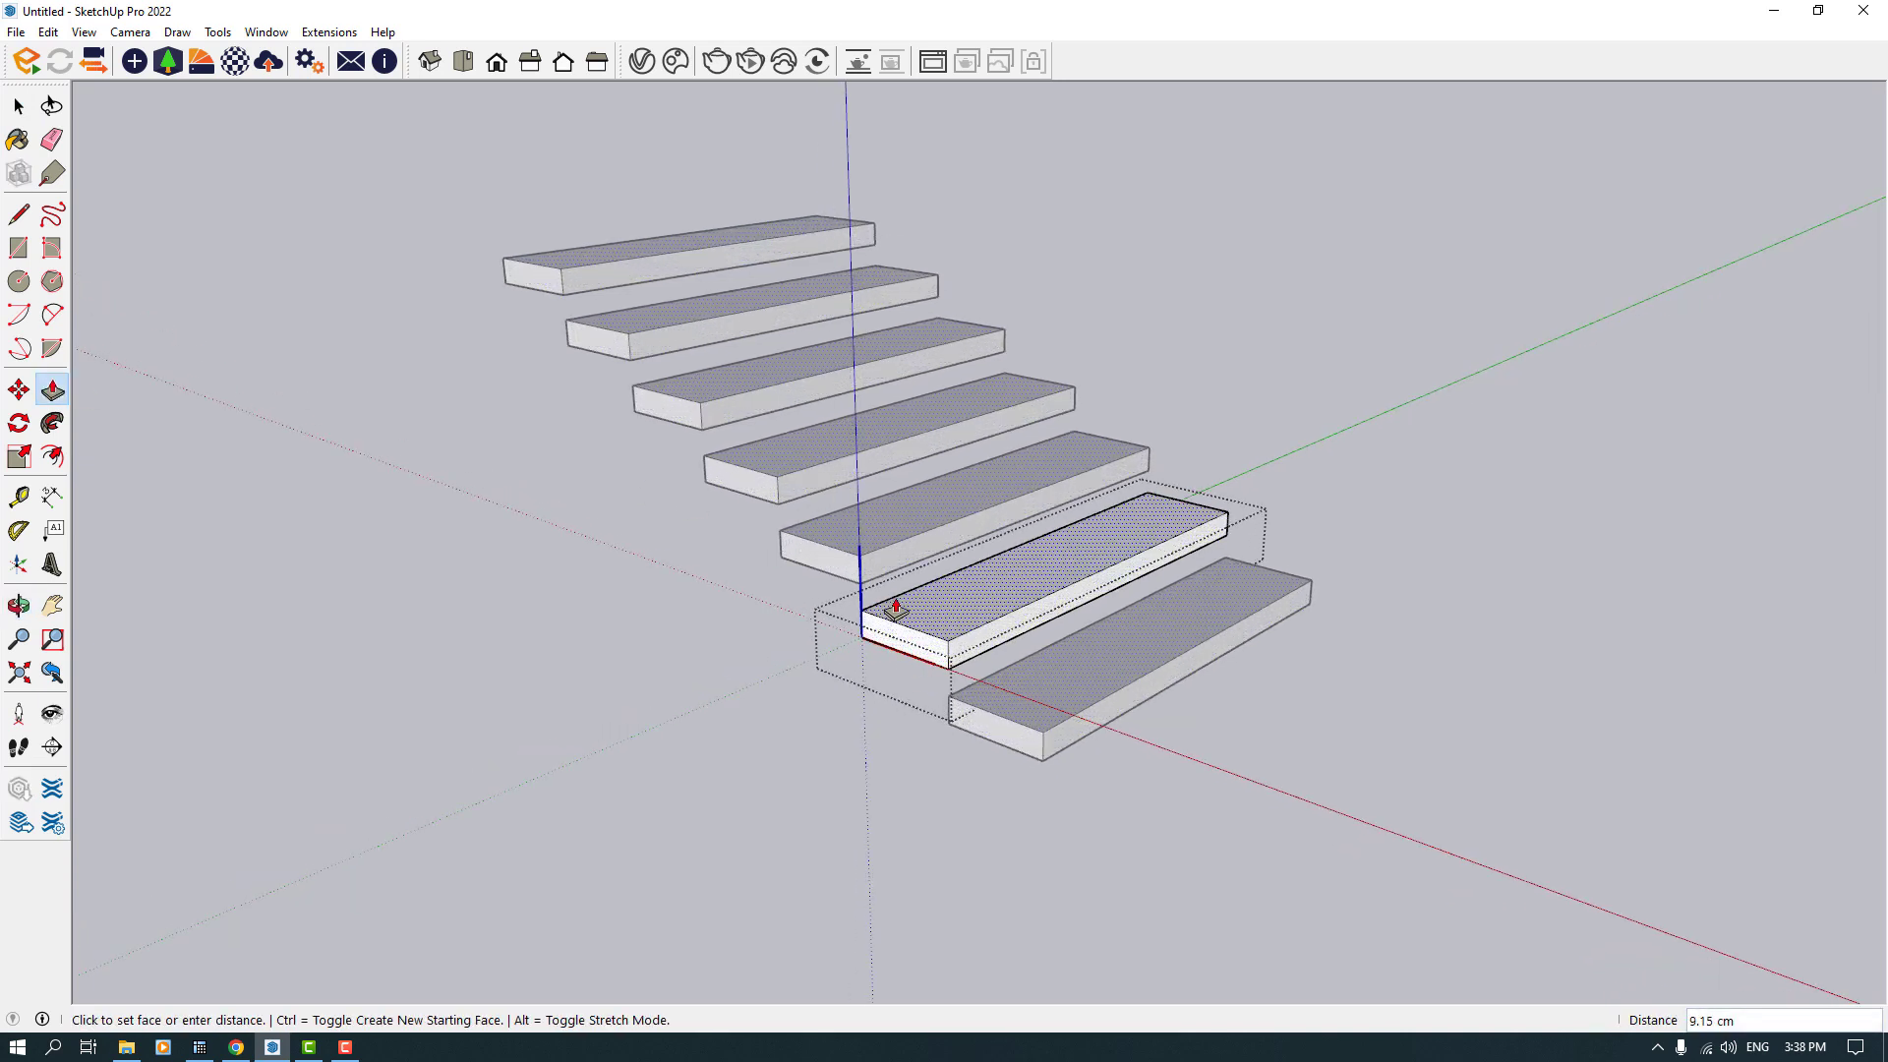
mouse_move(896, 607)
middle_down()
mouse_move(534, 434)
mouse_move(843, 493)
mouse_move(893, 604)
middle_up()
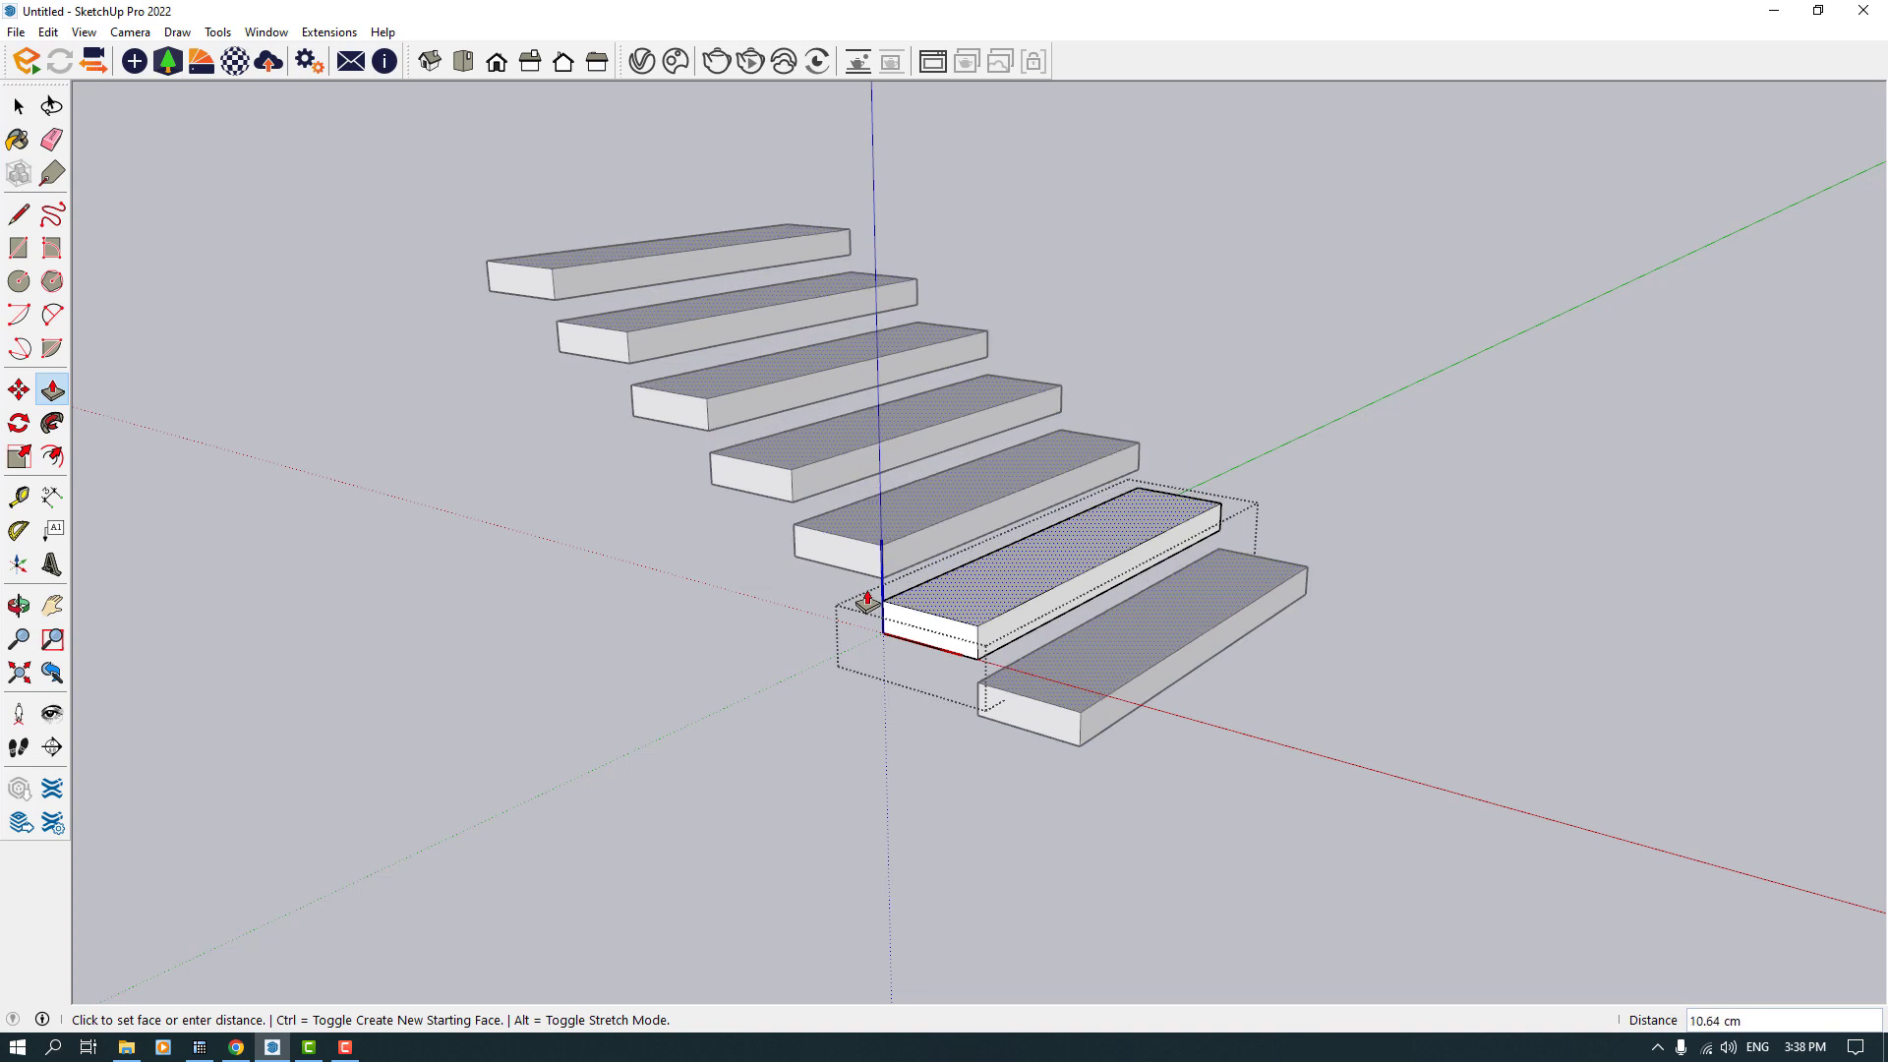
text(0)
key(Return)
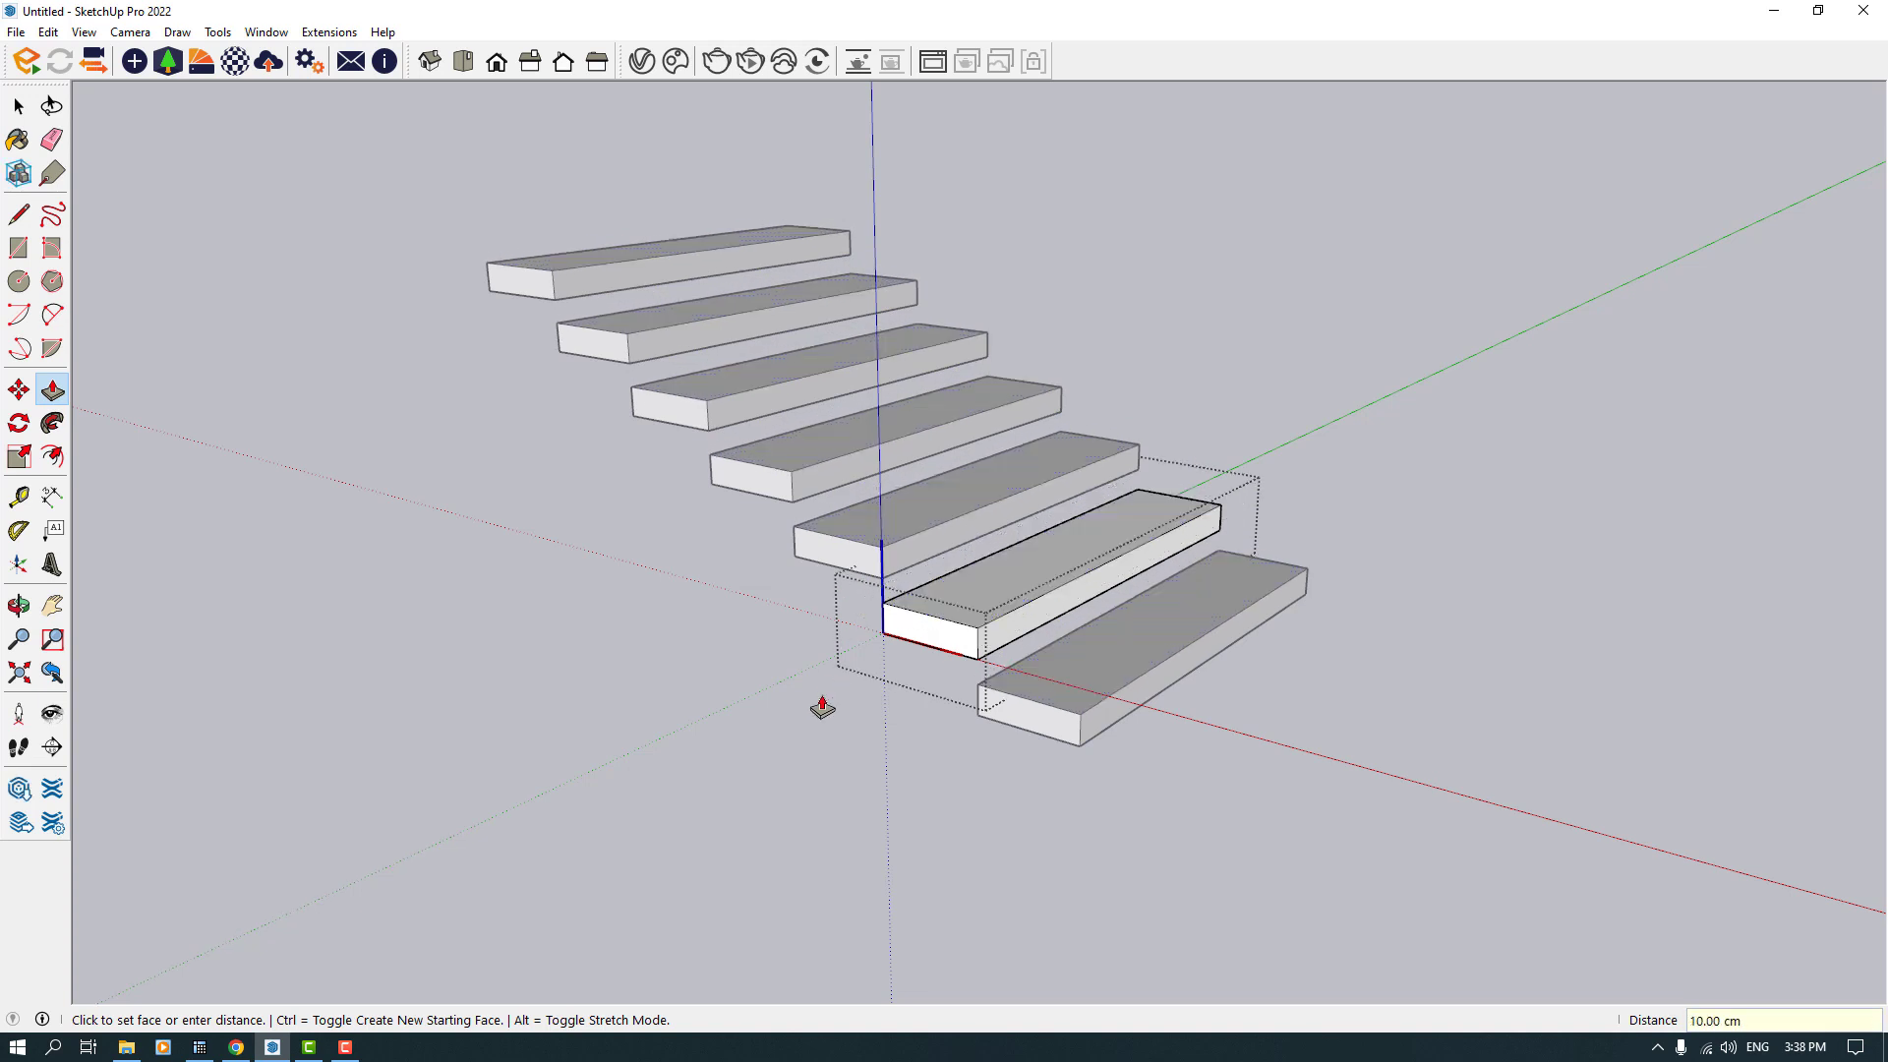
key(space)
Step: Draw vertical lines joining the bottom side corners of the lower treads, from the lowest tread up to the fourth
scroll(704, 717, down, 3)
middle_drag(703, 720, 1309, 639)
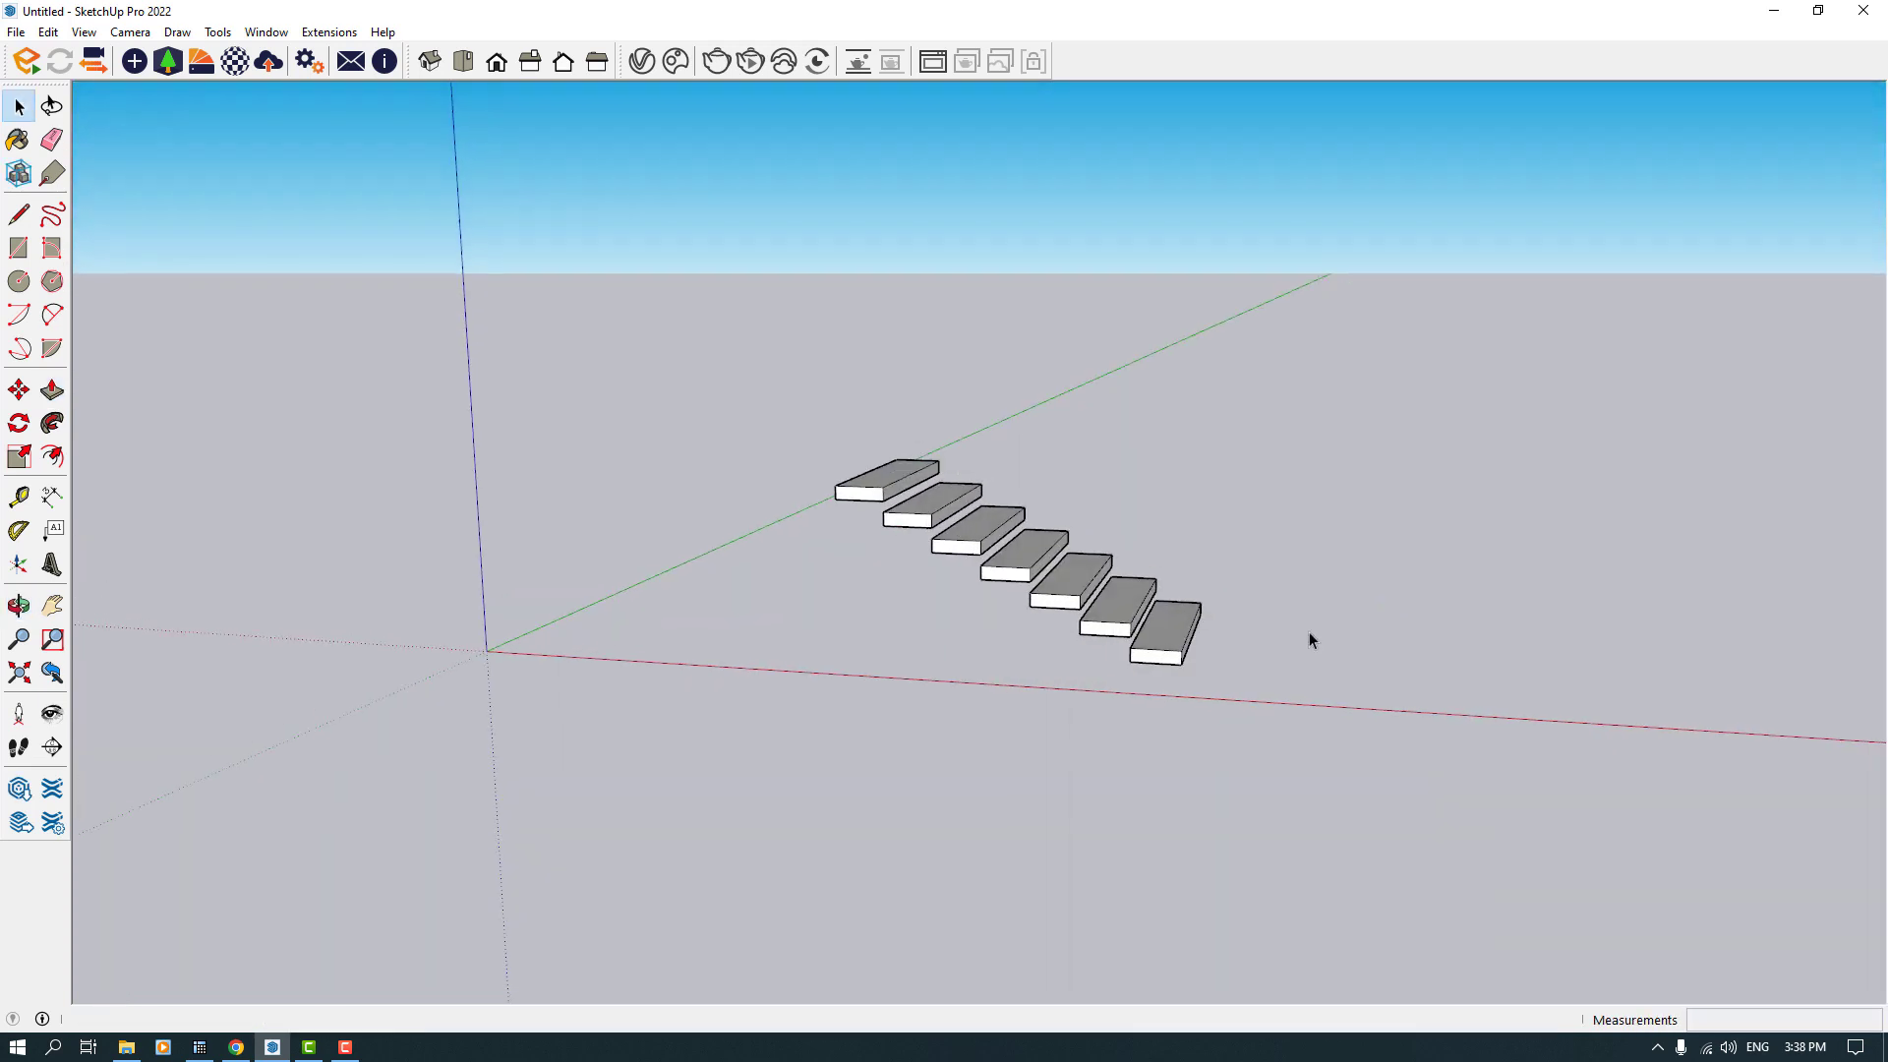
scroll(1167, 660, up, 5)
middle_drag(1167, 659, 1357, 536)
key(l)
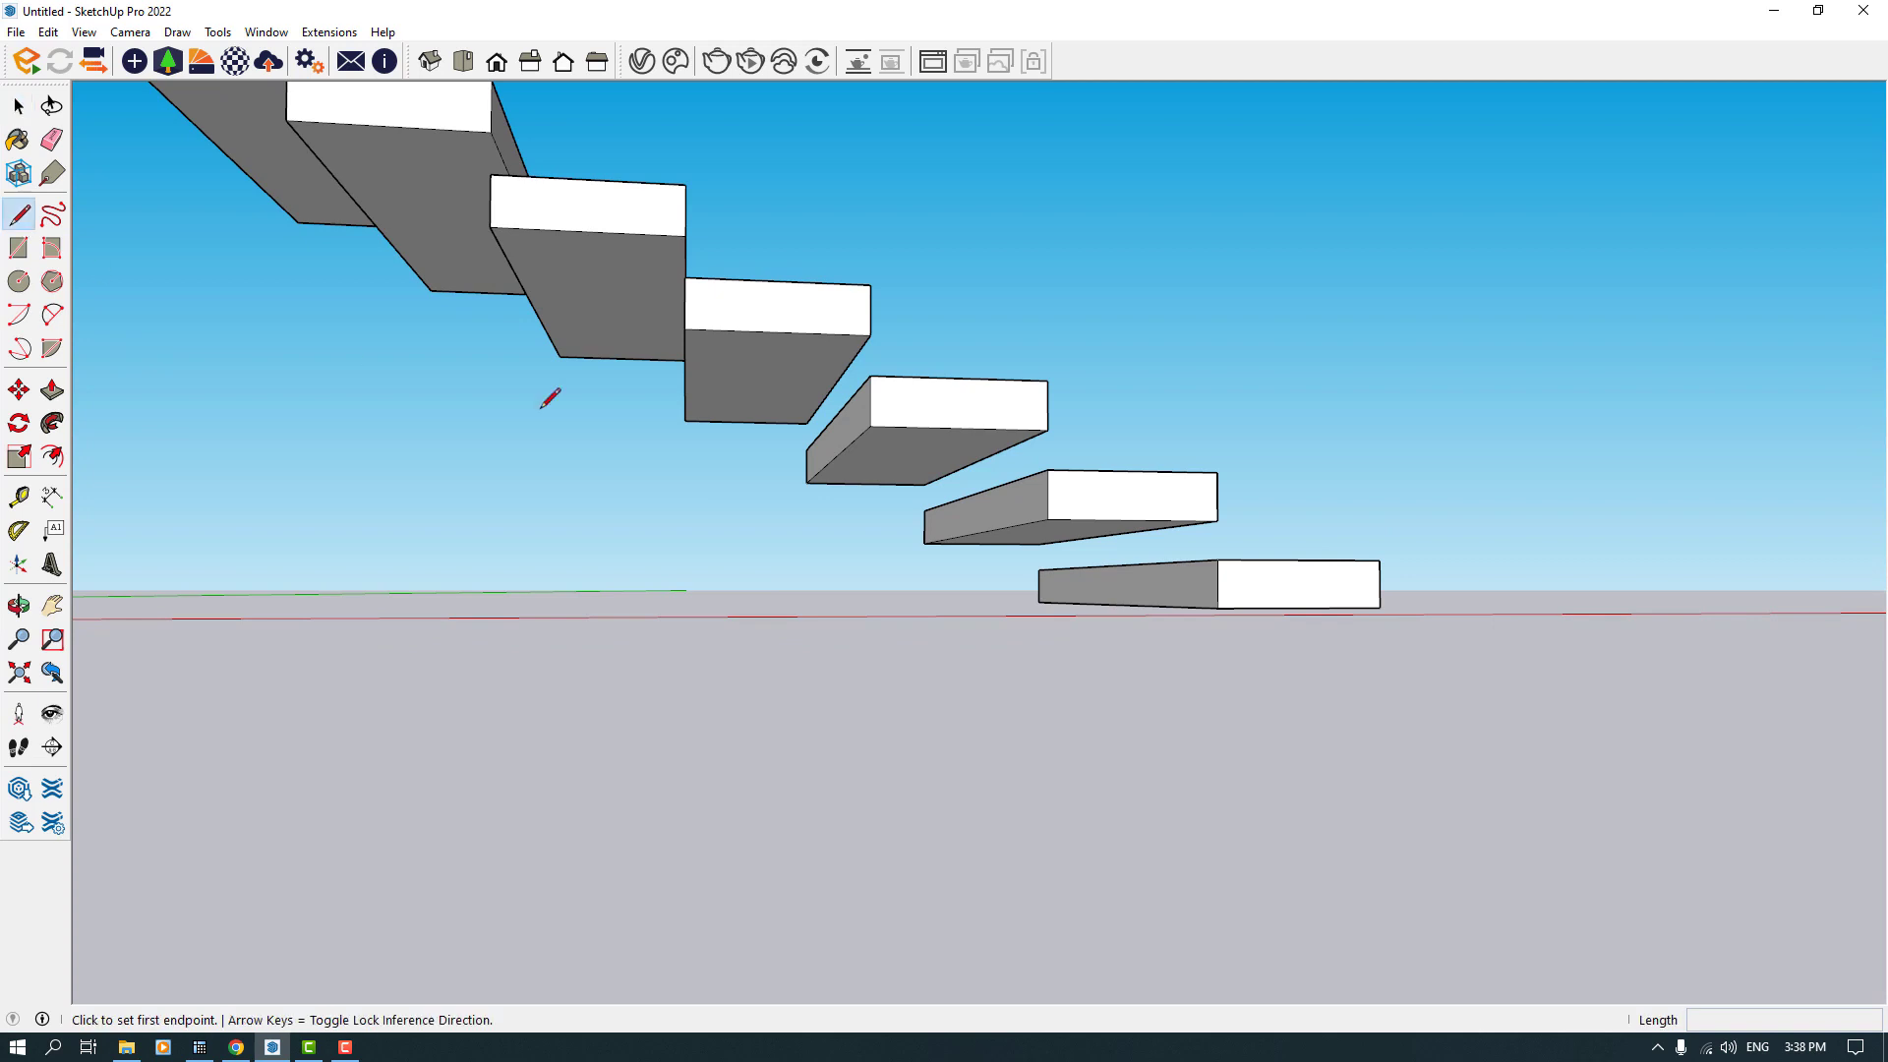
click(1217, 608)
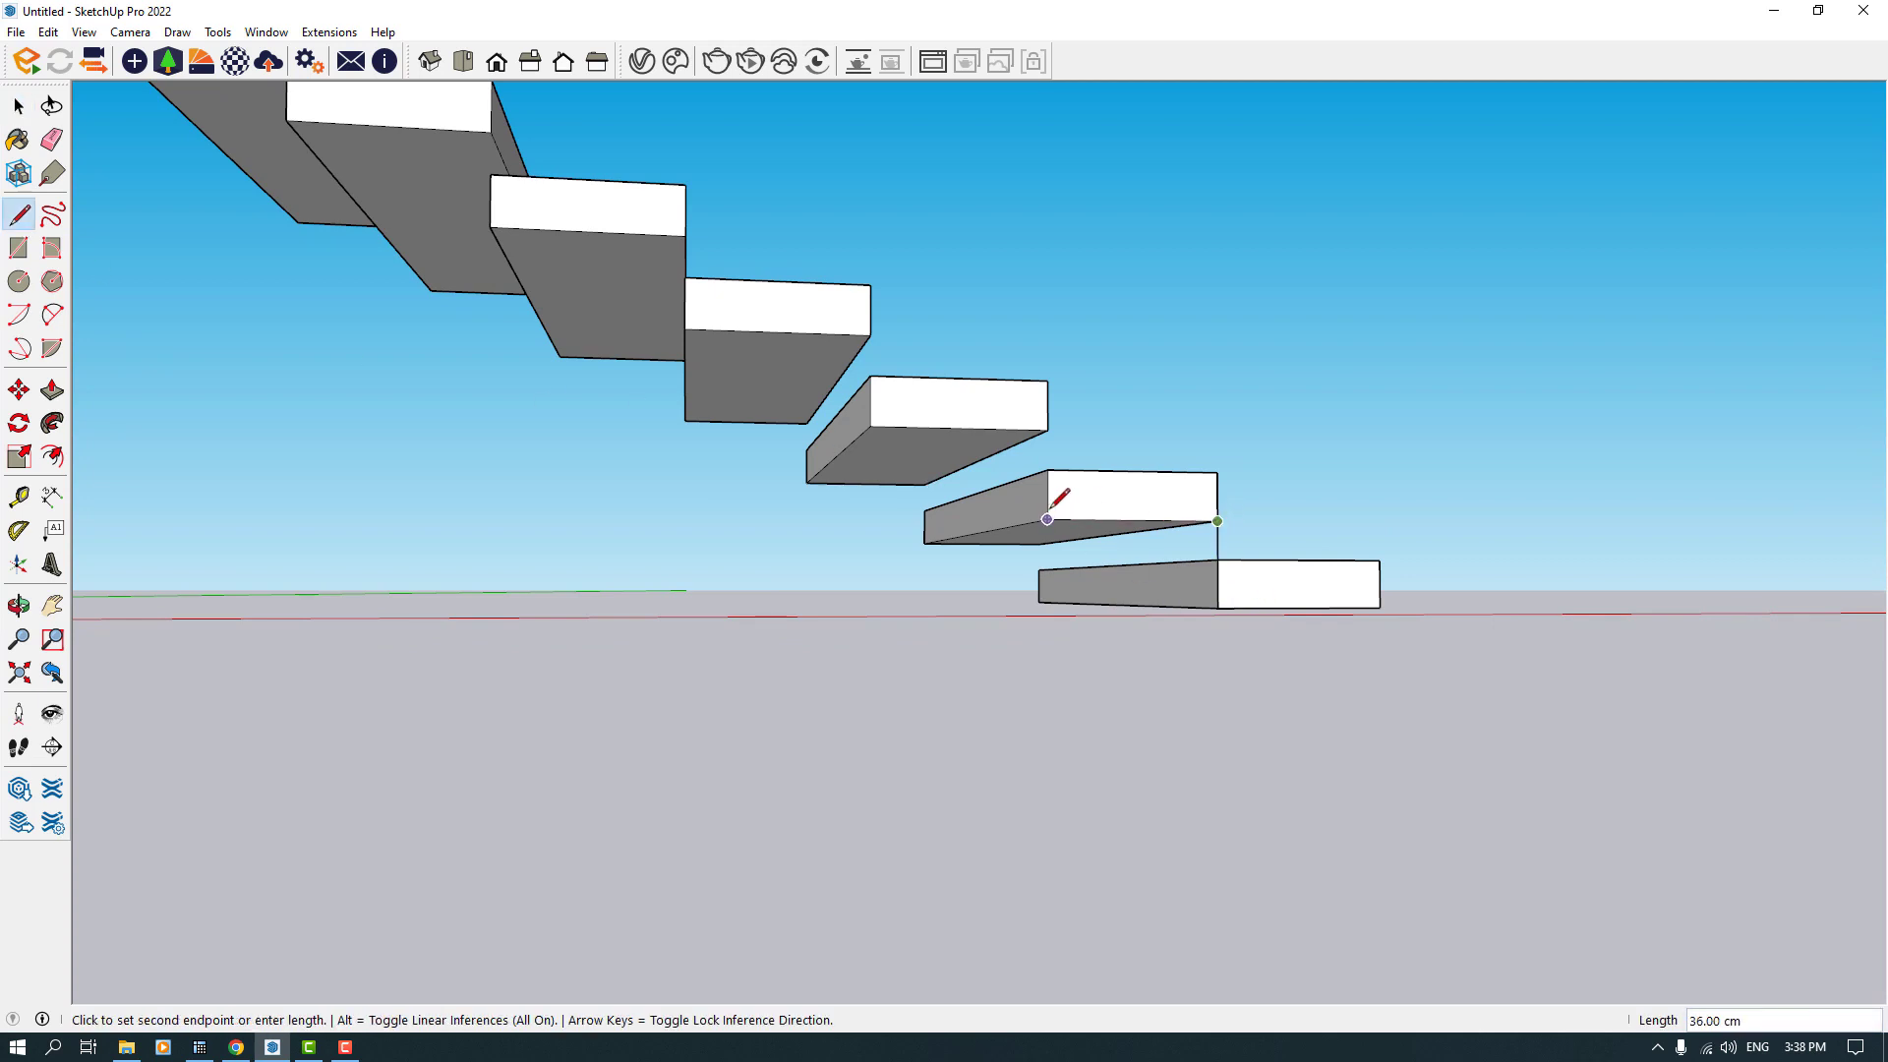
click(1047, 430)
click(870, 376)
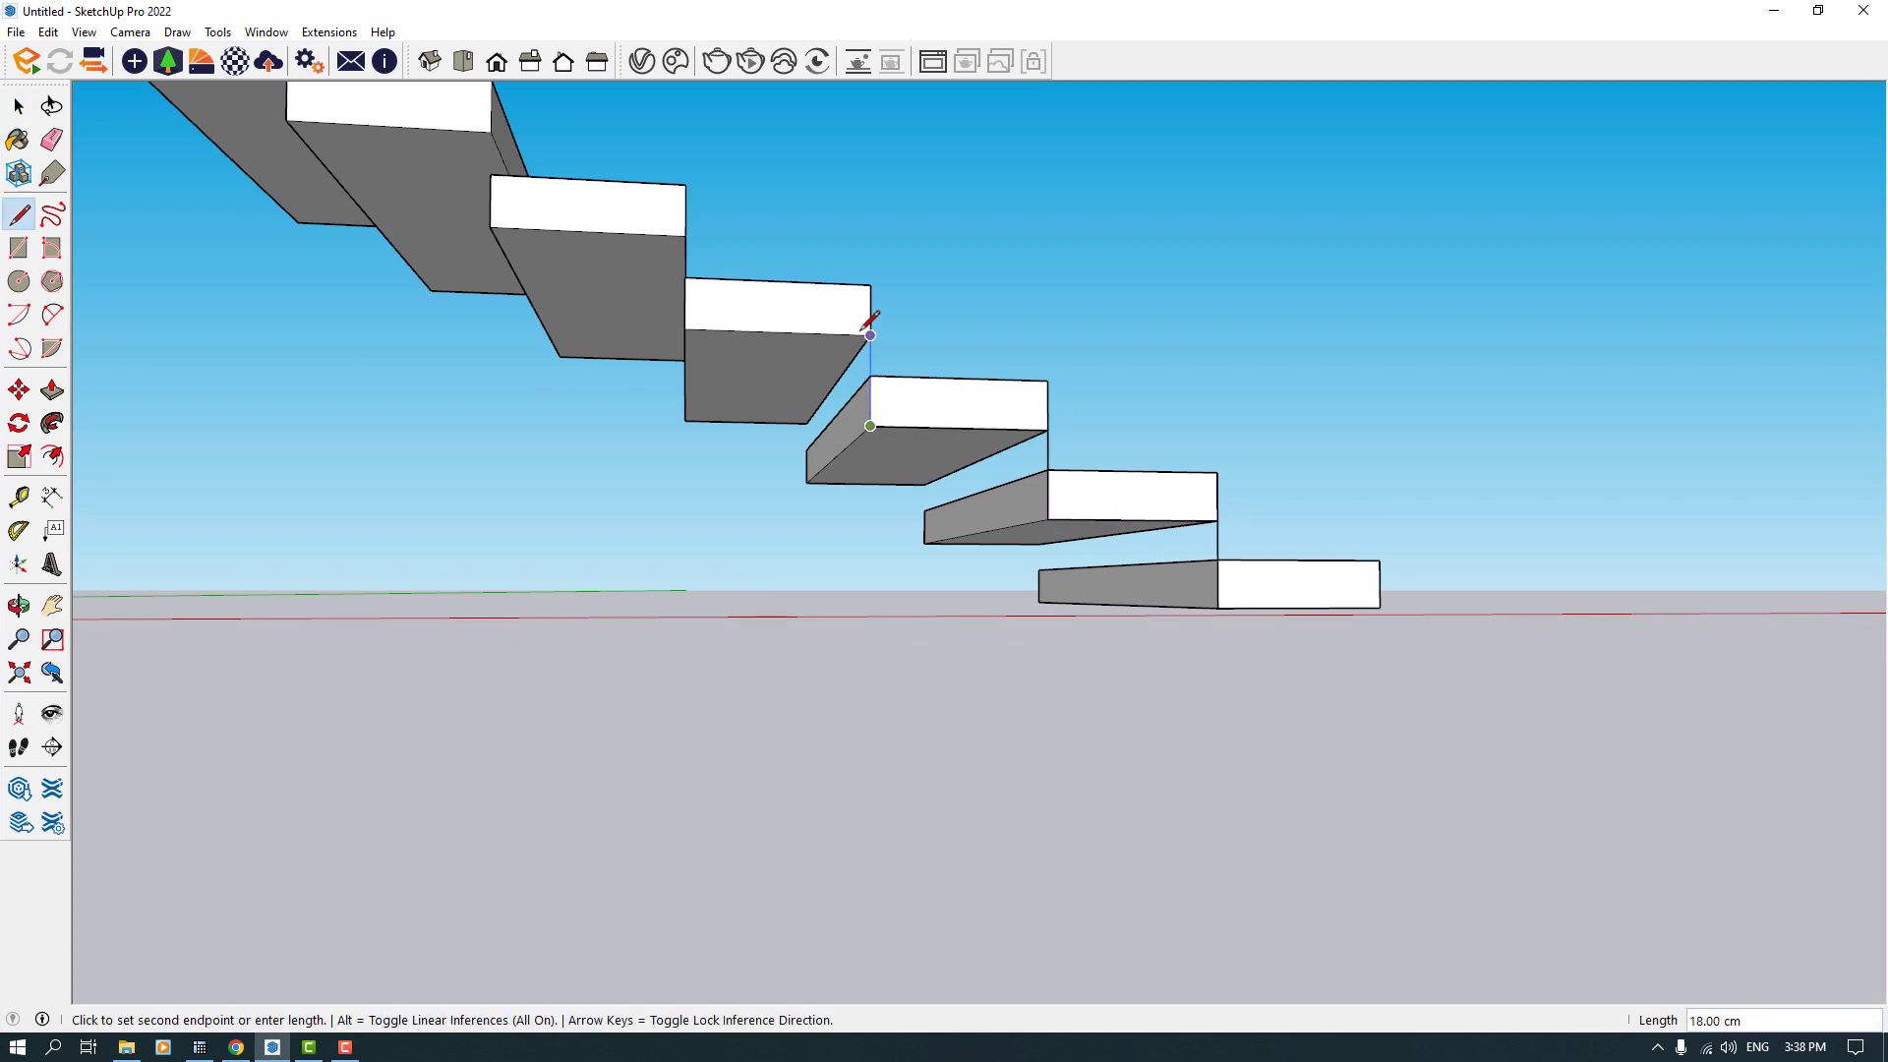
click(870, 336)
Step: Draw the remaining vertical lines between the side corners of the upper treads, up to the top tread
middle_drag(699, 304, 843, 572)
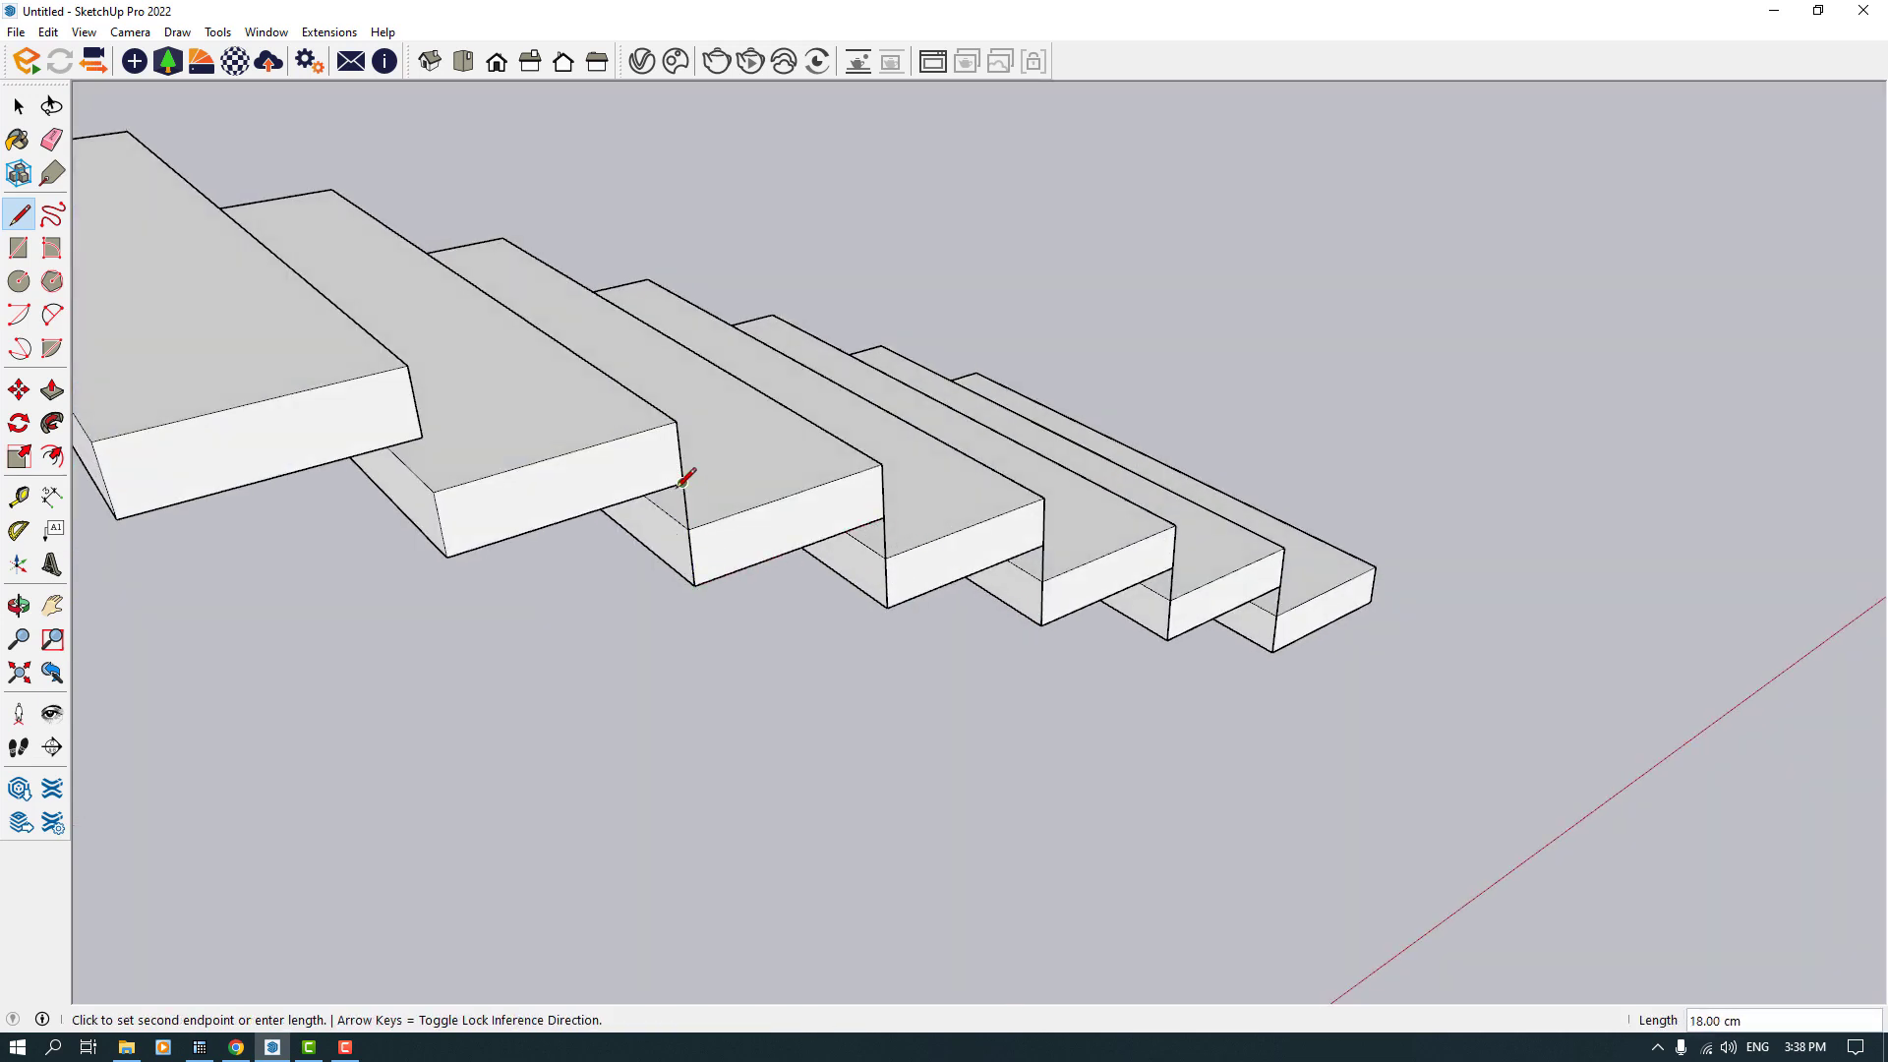
middle_drag(678, 477, 873, 508)
key(Escape)
click(755, 522)
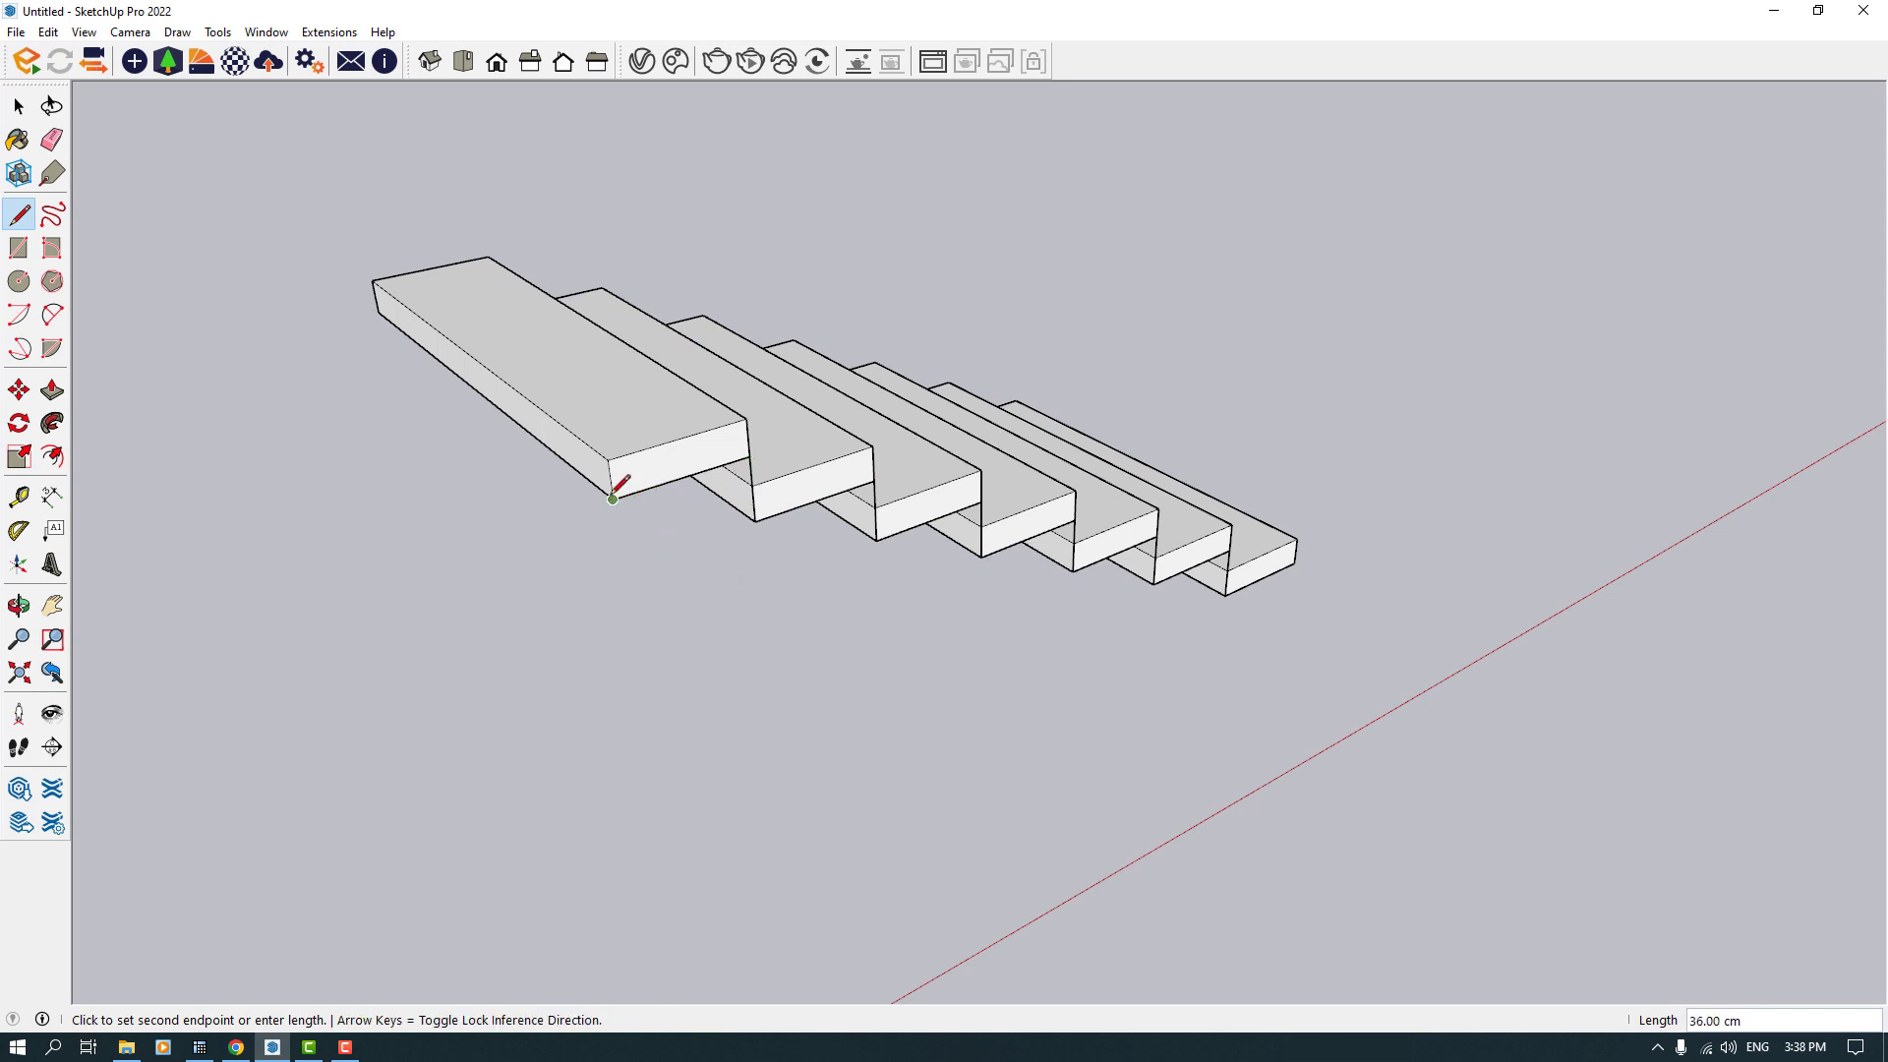
key(space)
Step: Draw a 3 x 3 cm square at the bottom corner of the lowest tread, where the stepped side line starts
scroll(1188, 631, up, 3)
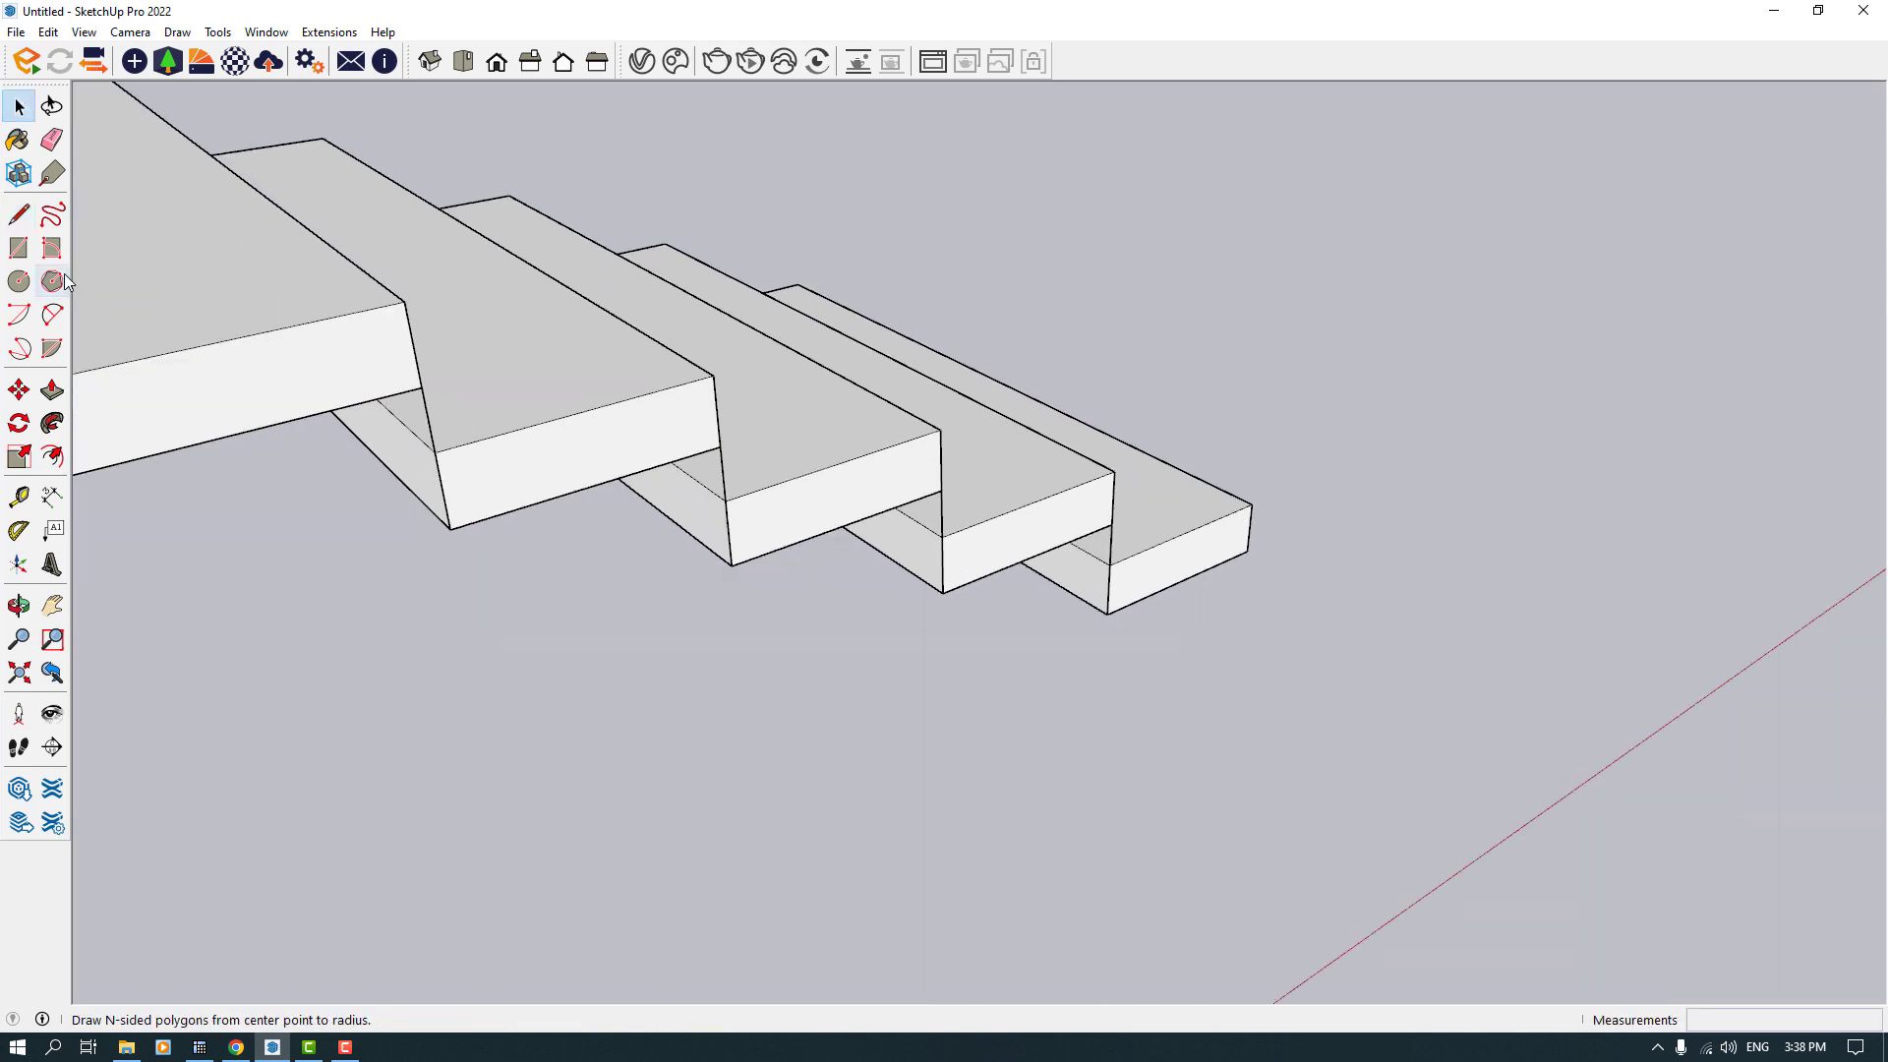
click(18, 246)
scroll(1105, 607, up, 2)
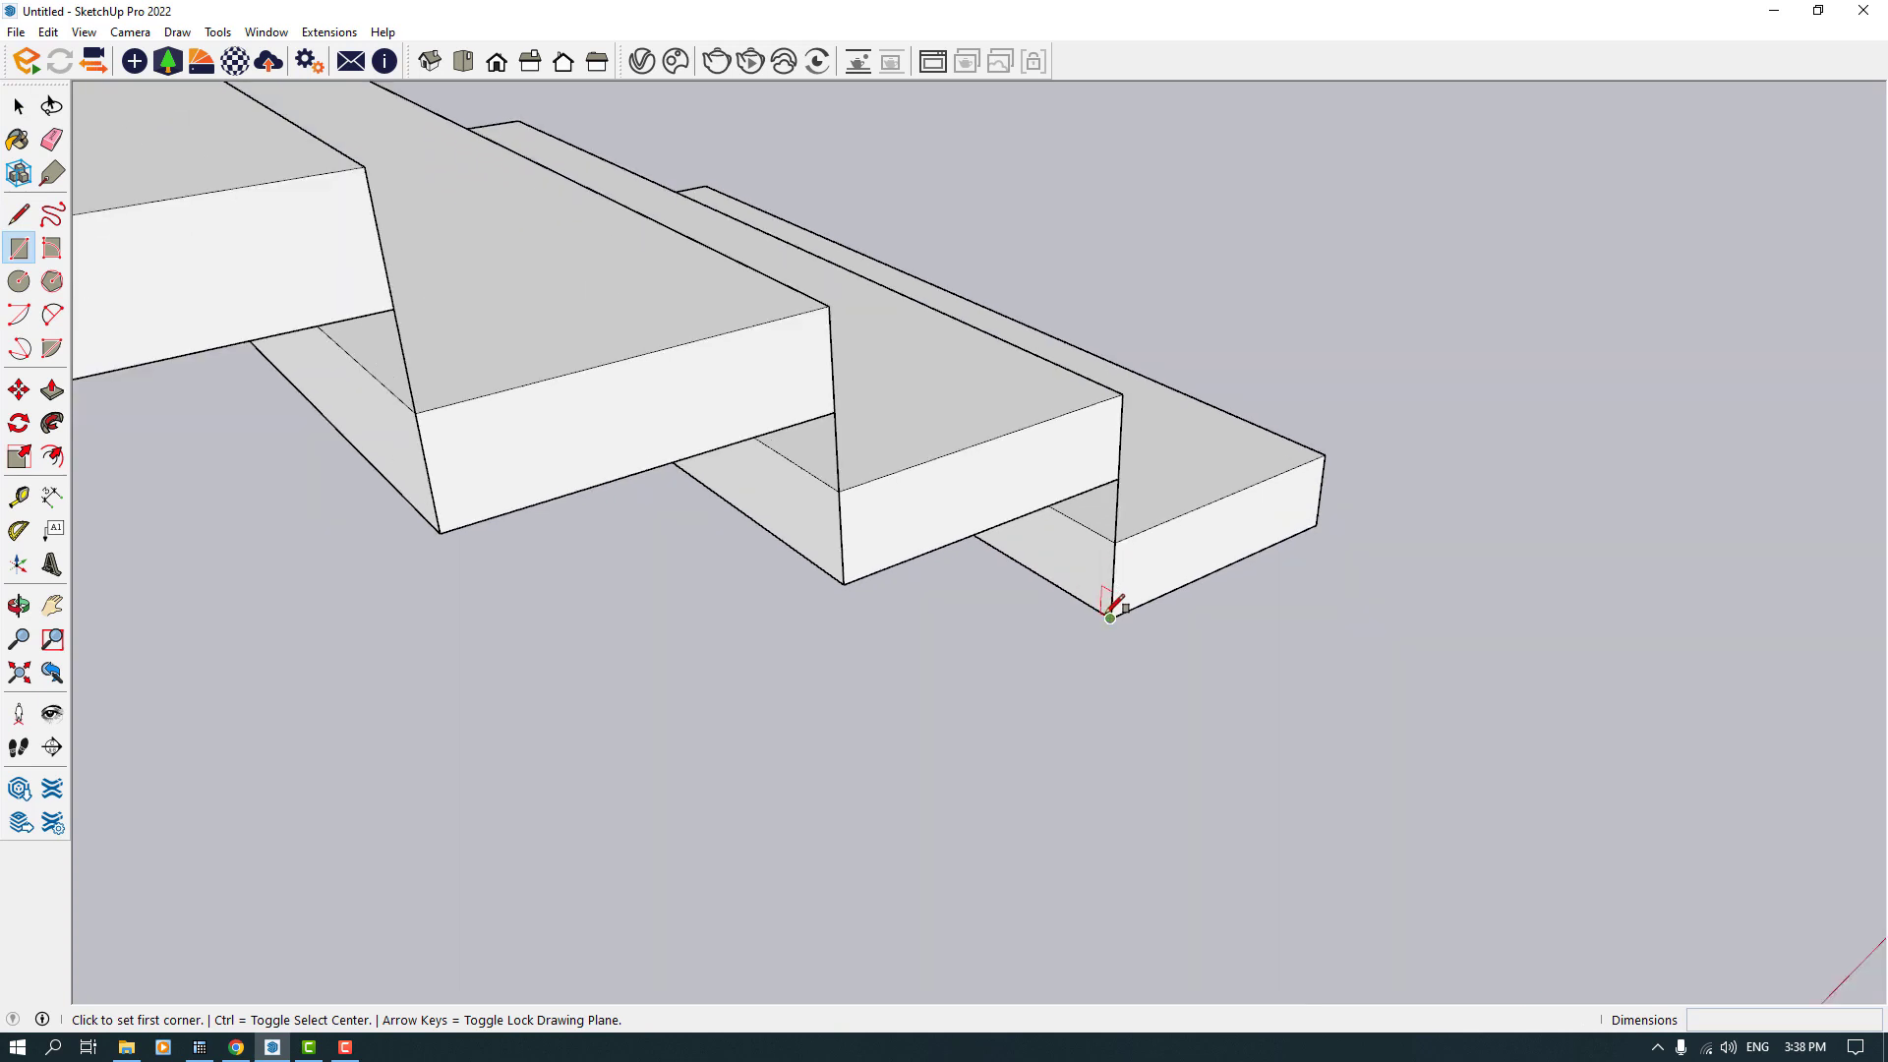
click(1110, 617)
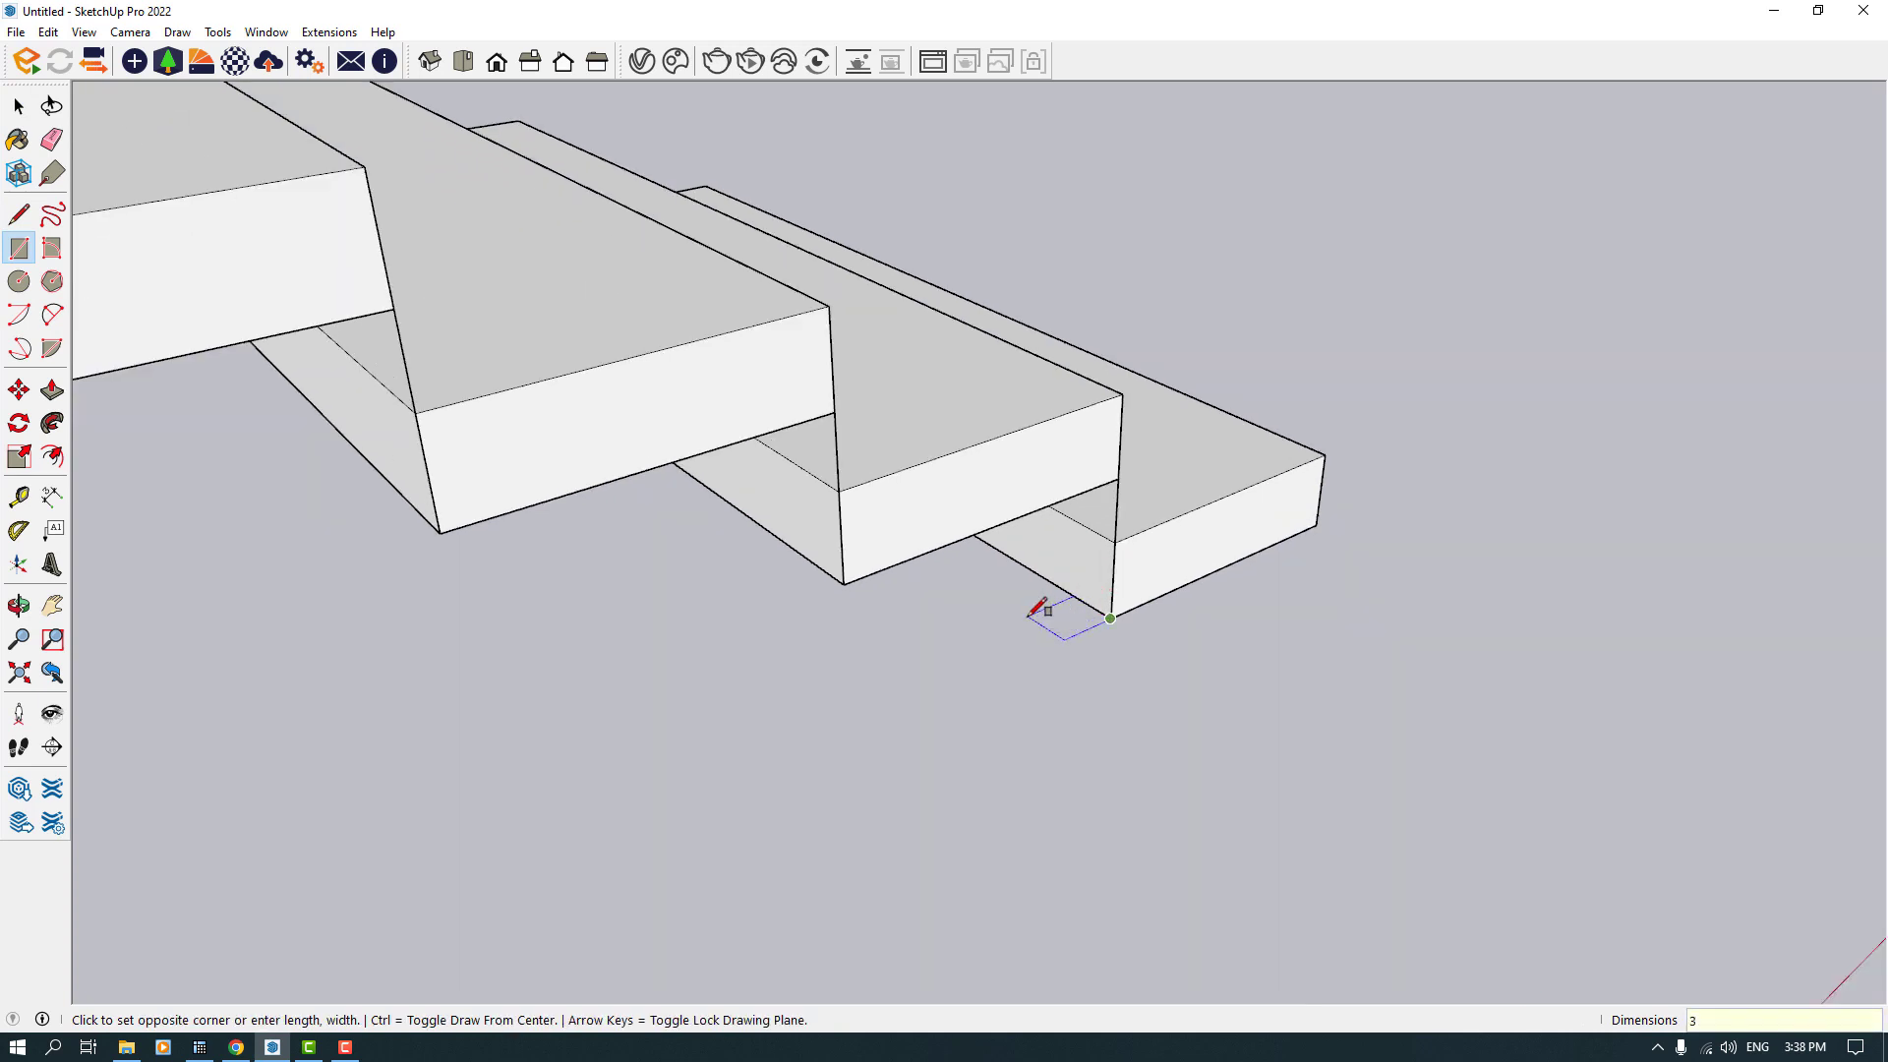
text(3, 3)
key(Return)
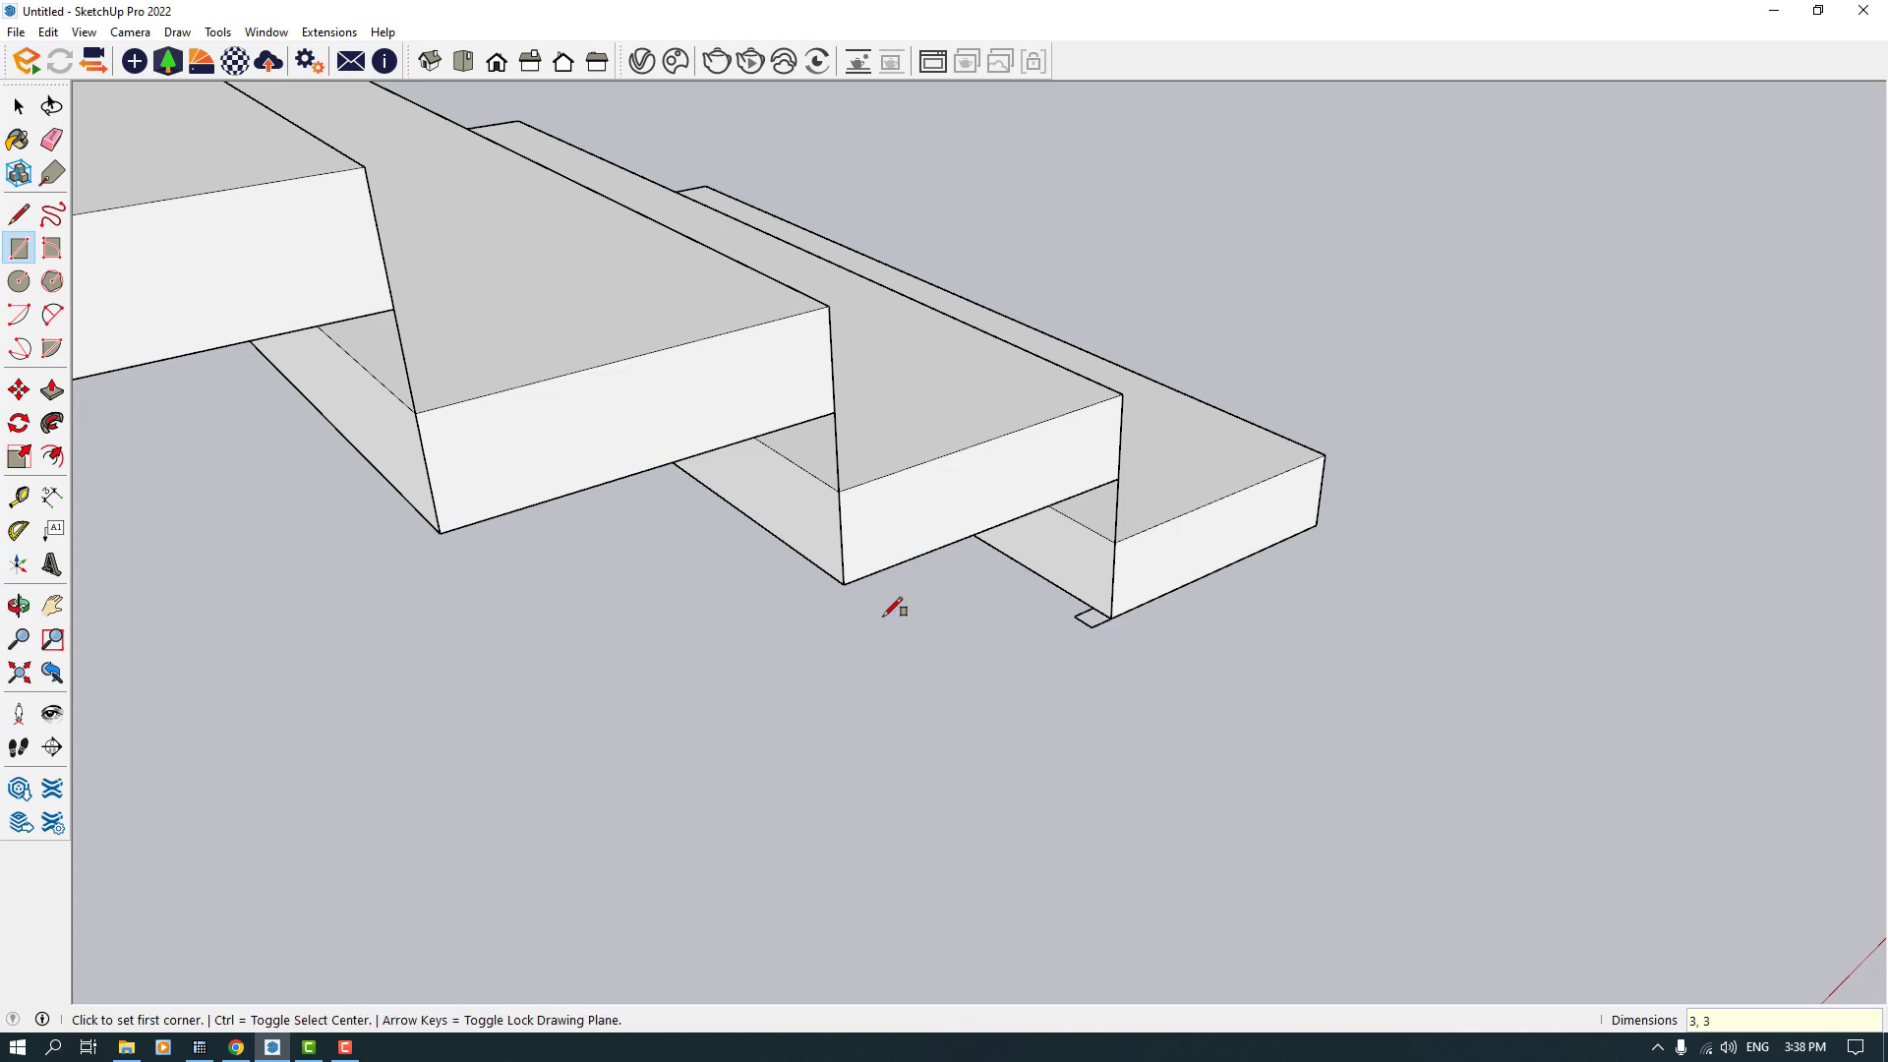
key(space)
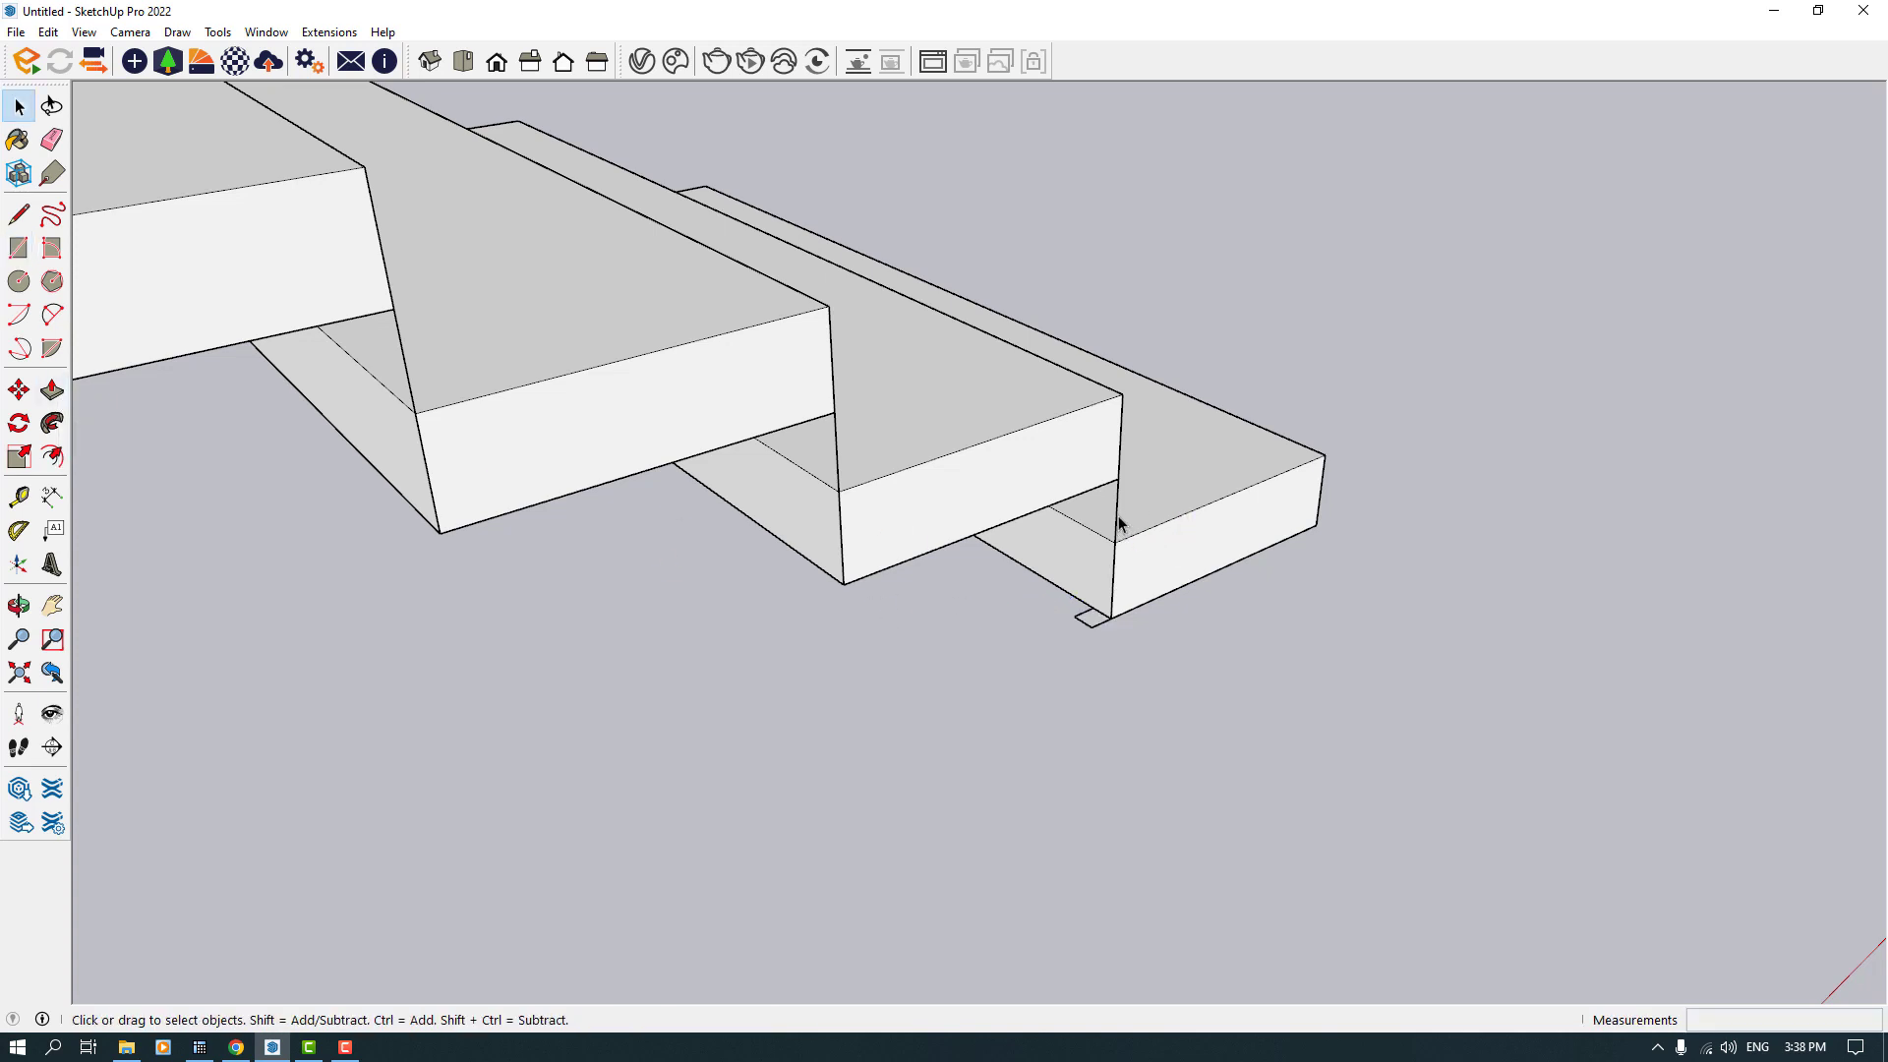
Step: Extrude the small square along the whole stepped side line with Follow Me to form a stepped support
middle_drag(1127, 523, 1079, 695)
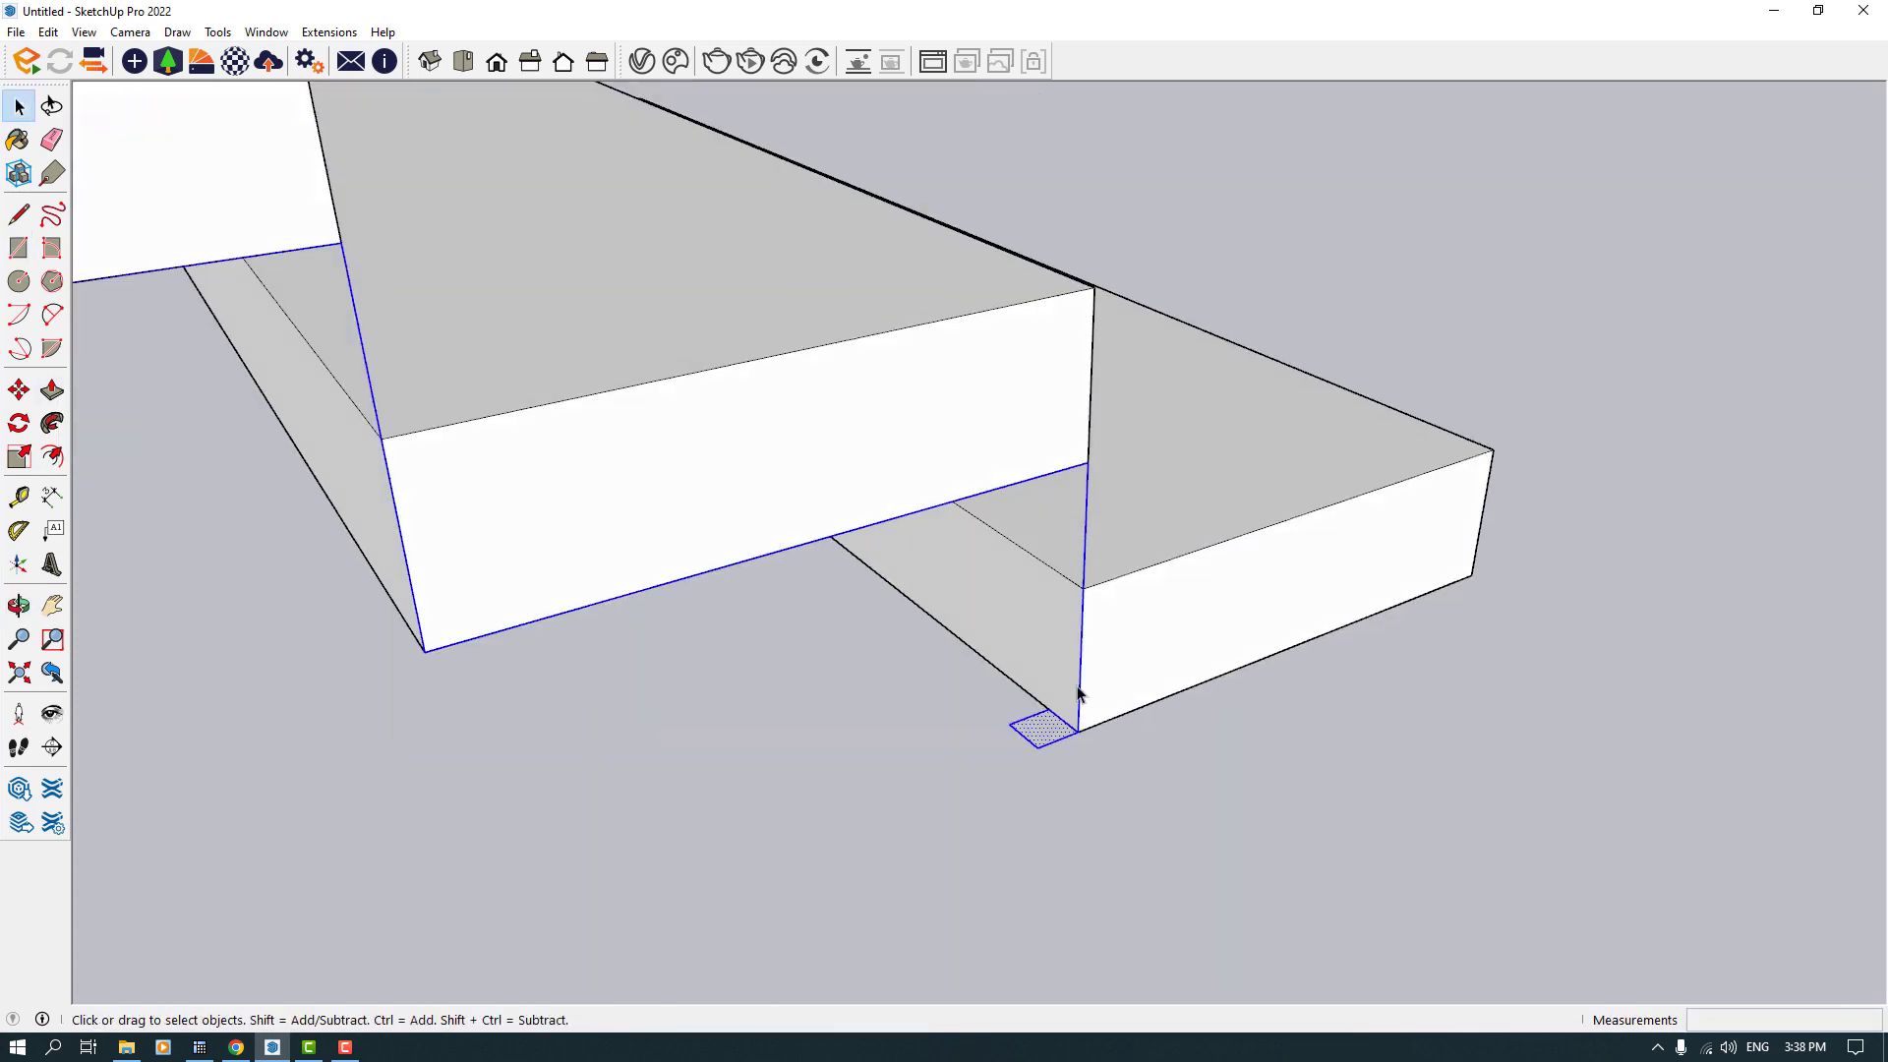
scroll(1040, 744, up, 2)
shift+click(1039, 744)
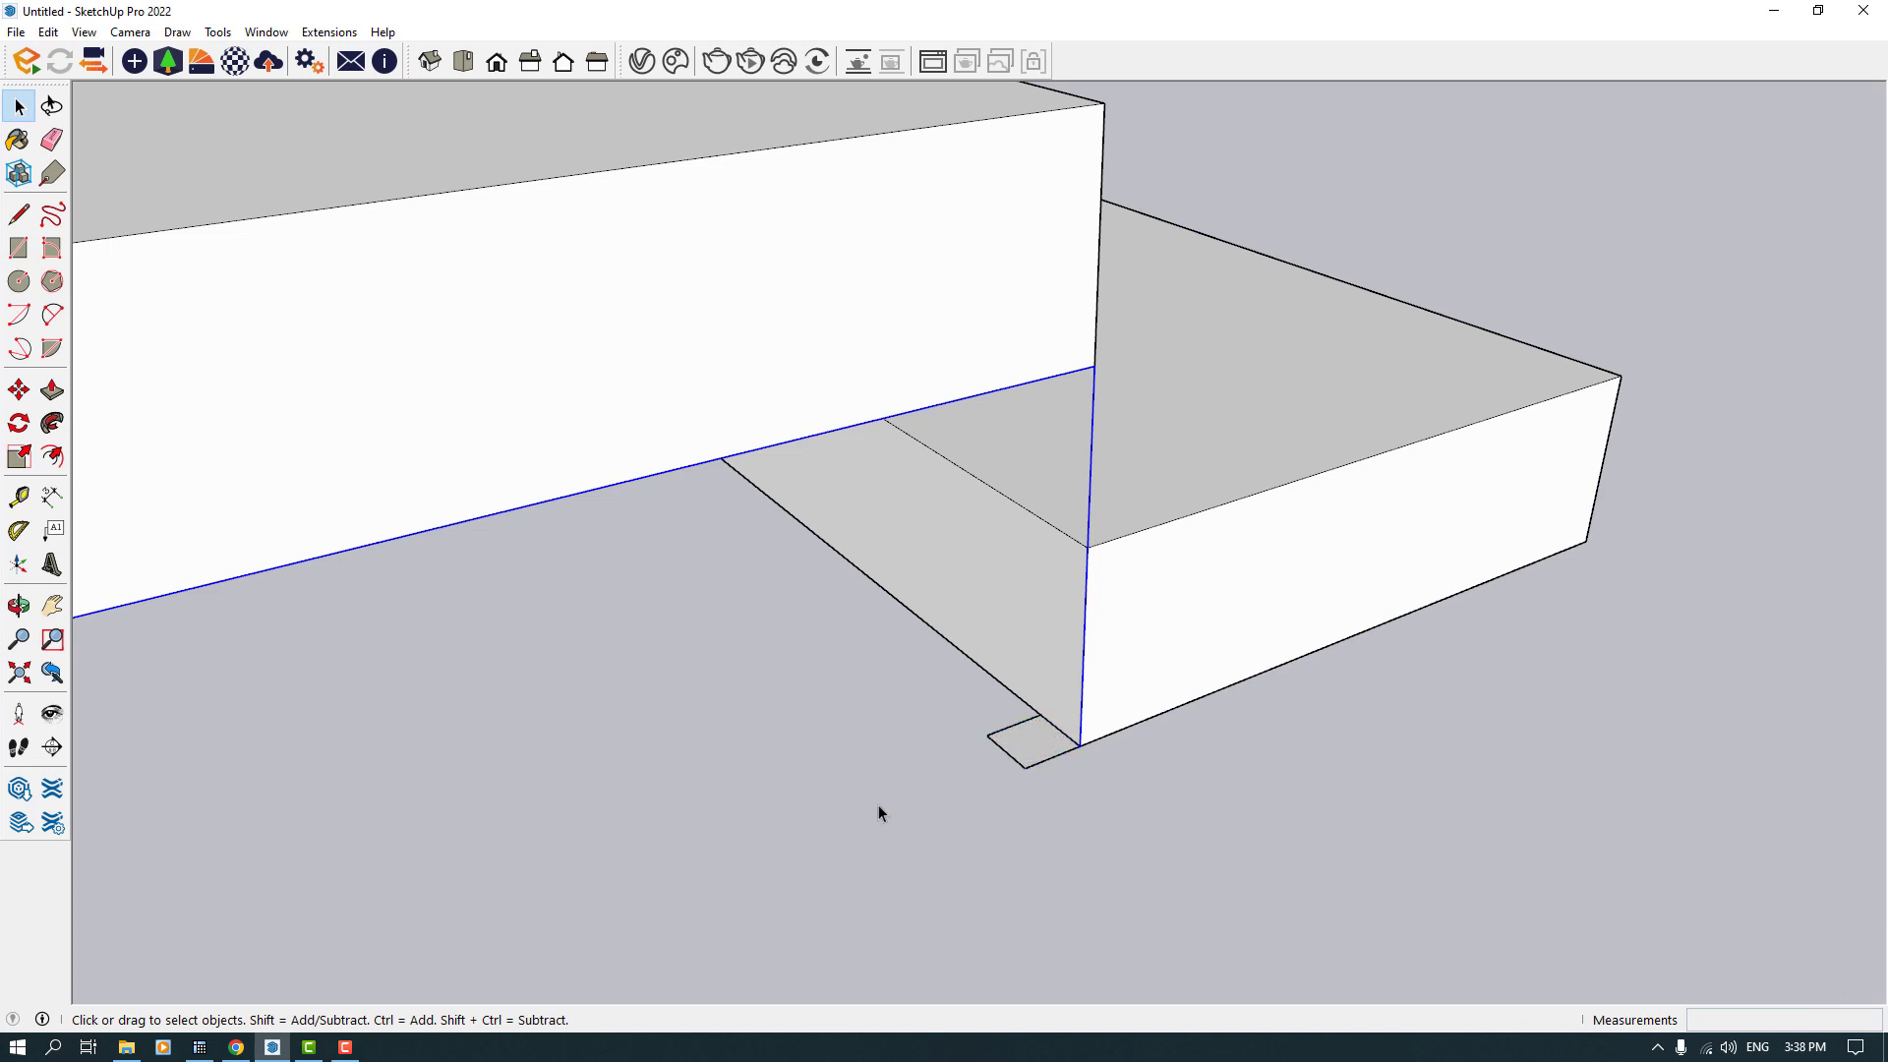
click(53, 424)
click(1022, 749)
scroll(1200, 540, down, 10)
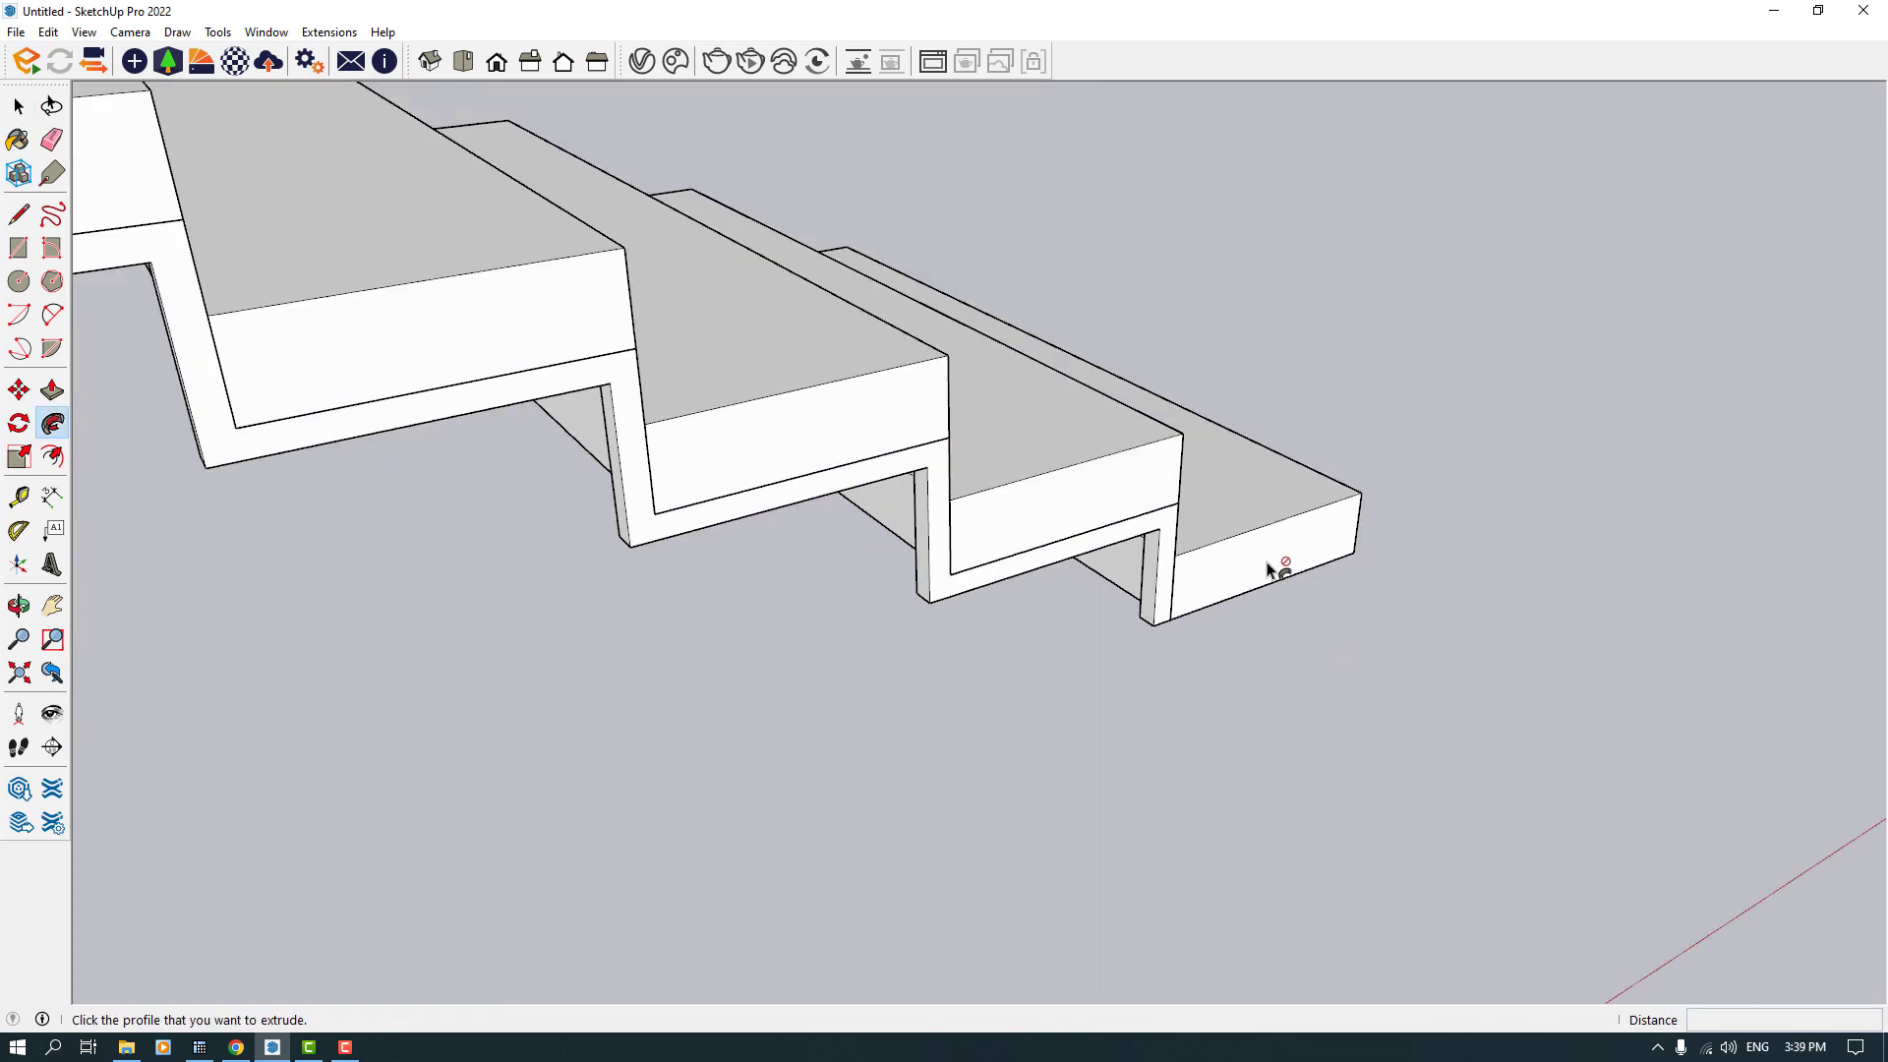
key(space)
Step: Select the entire stepped support and make it a group
scroll(1224, 602, up, 5)
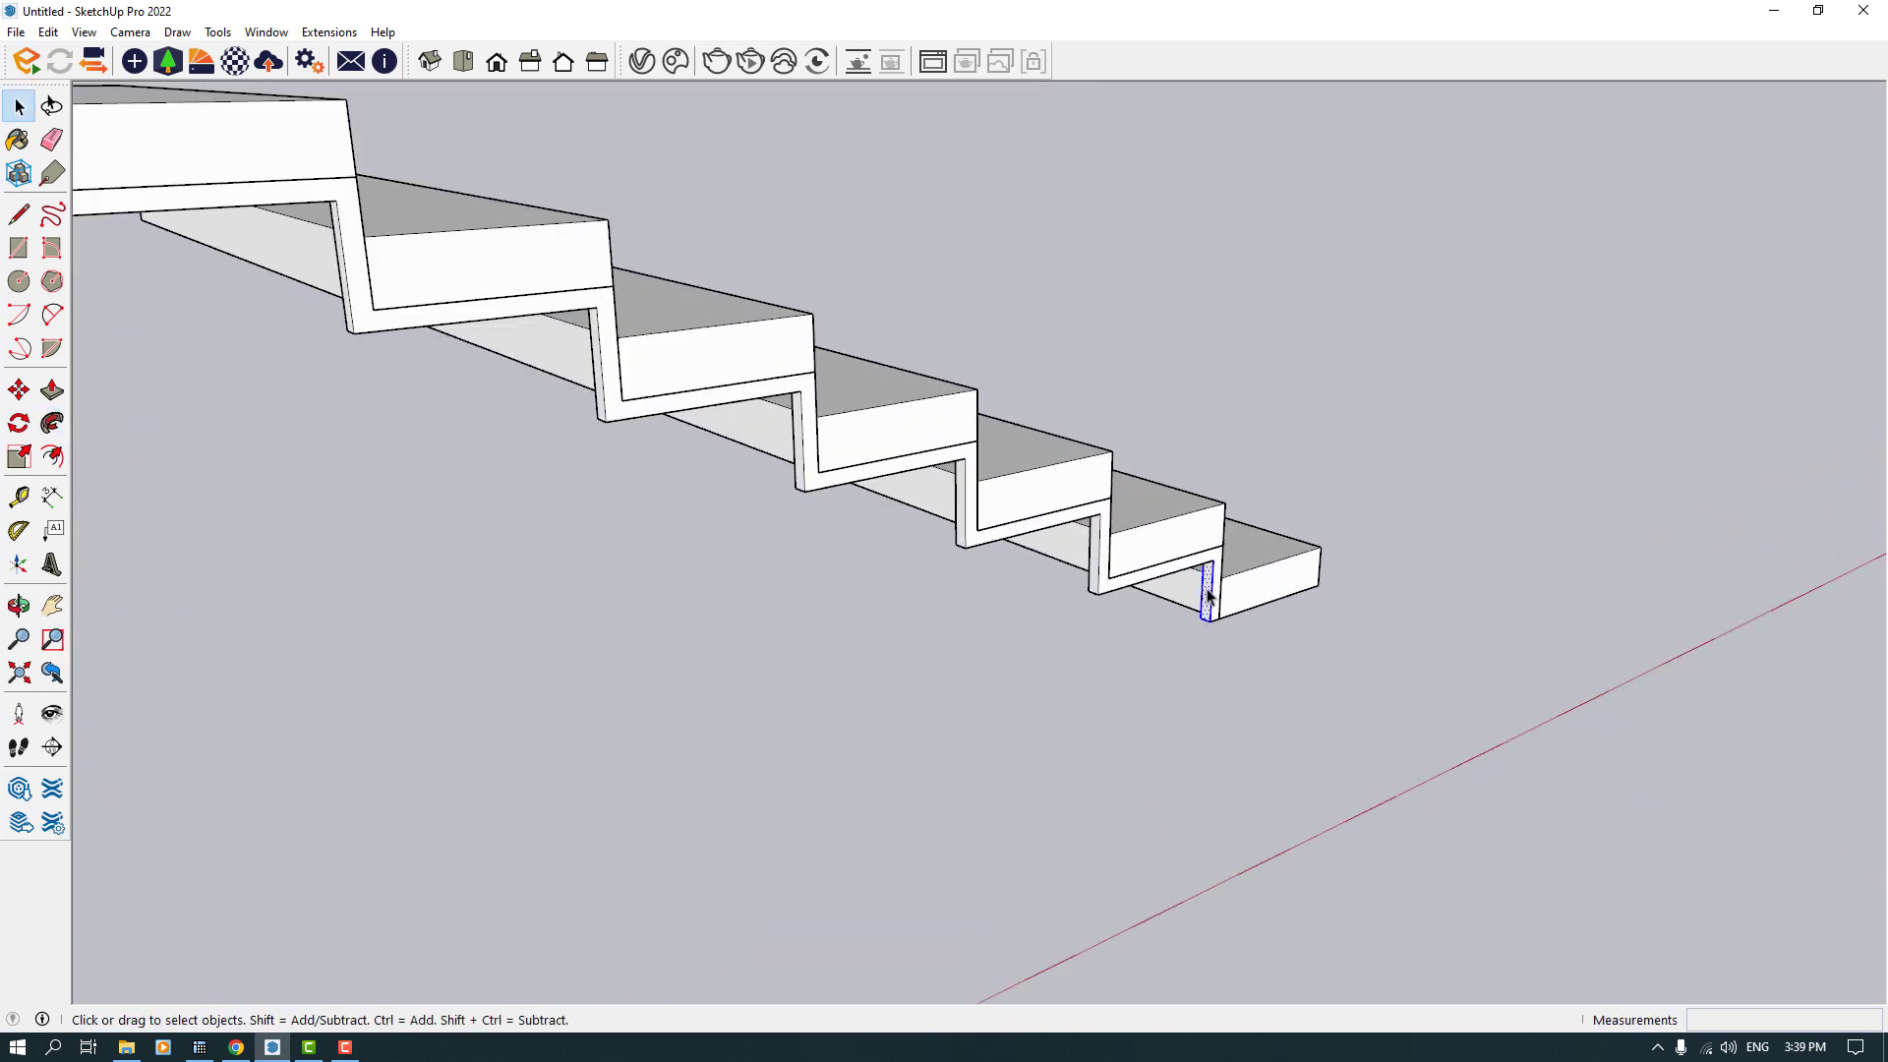
triple_click(1208, 597)
right_click(1208, 597)
click(1268, 759)
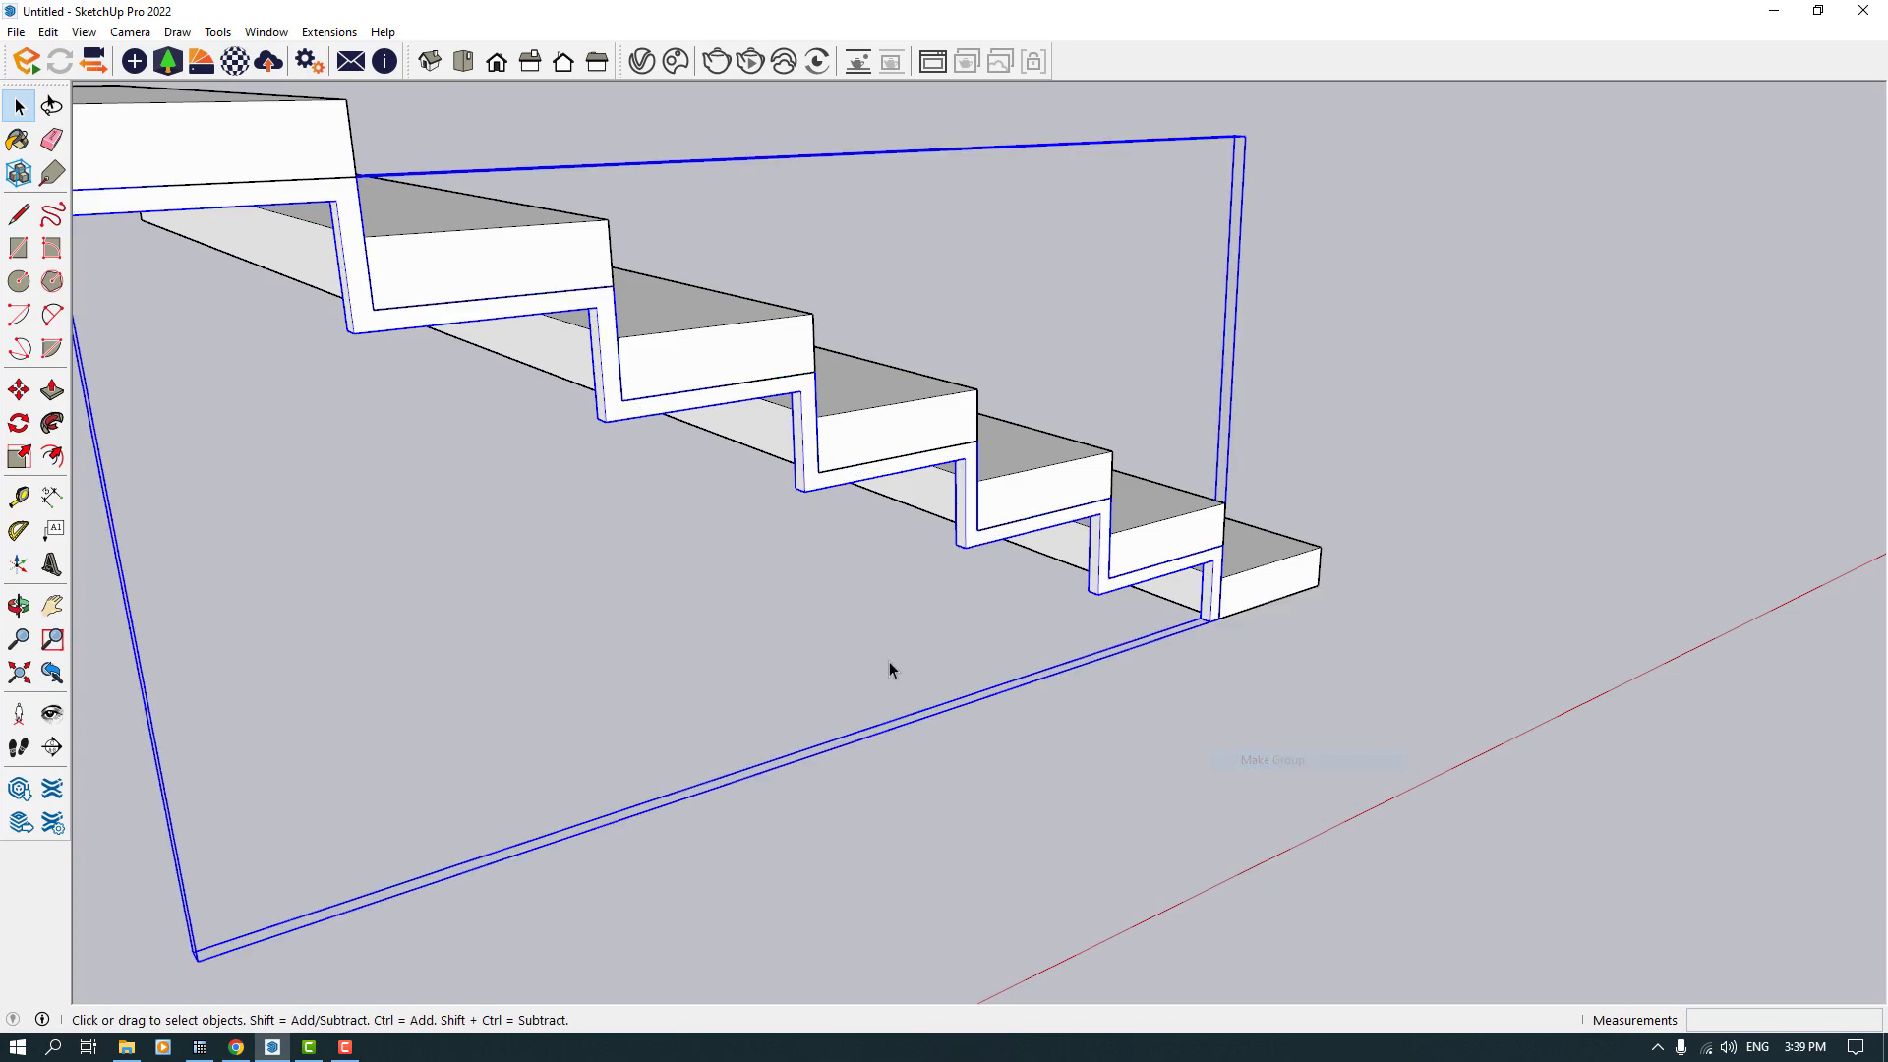
Step: Copy the stepped support group from its bottom corner to the matching corner at the opposite end of the treads
middle_drag(889, 668, 864, 564)
key(m)
scroll(875, 640, up, 5)
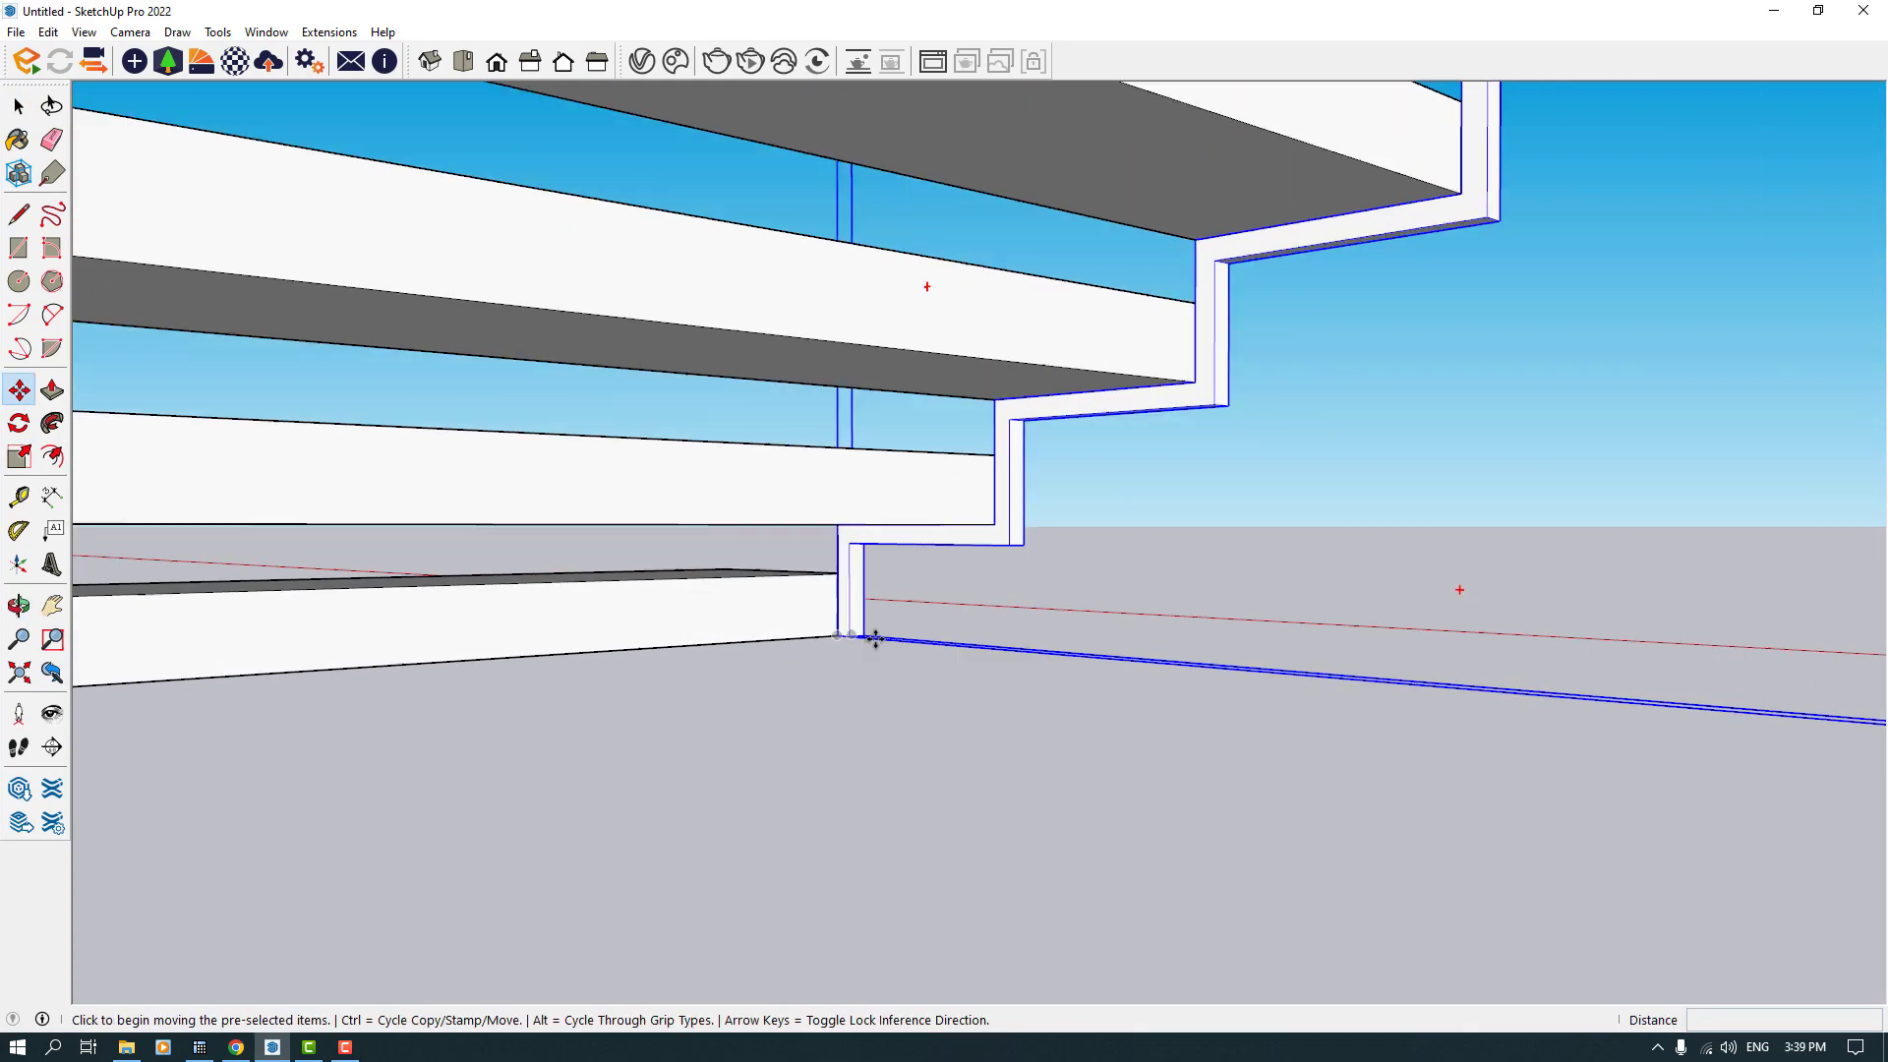
key(ctrl)
click(837, 635)
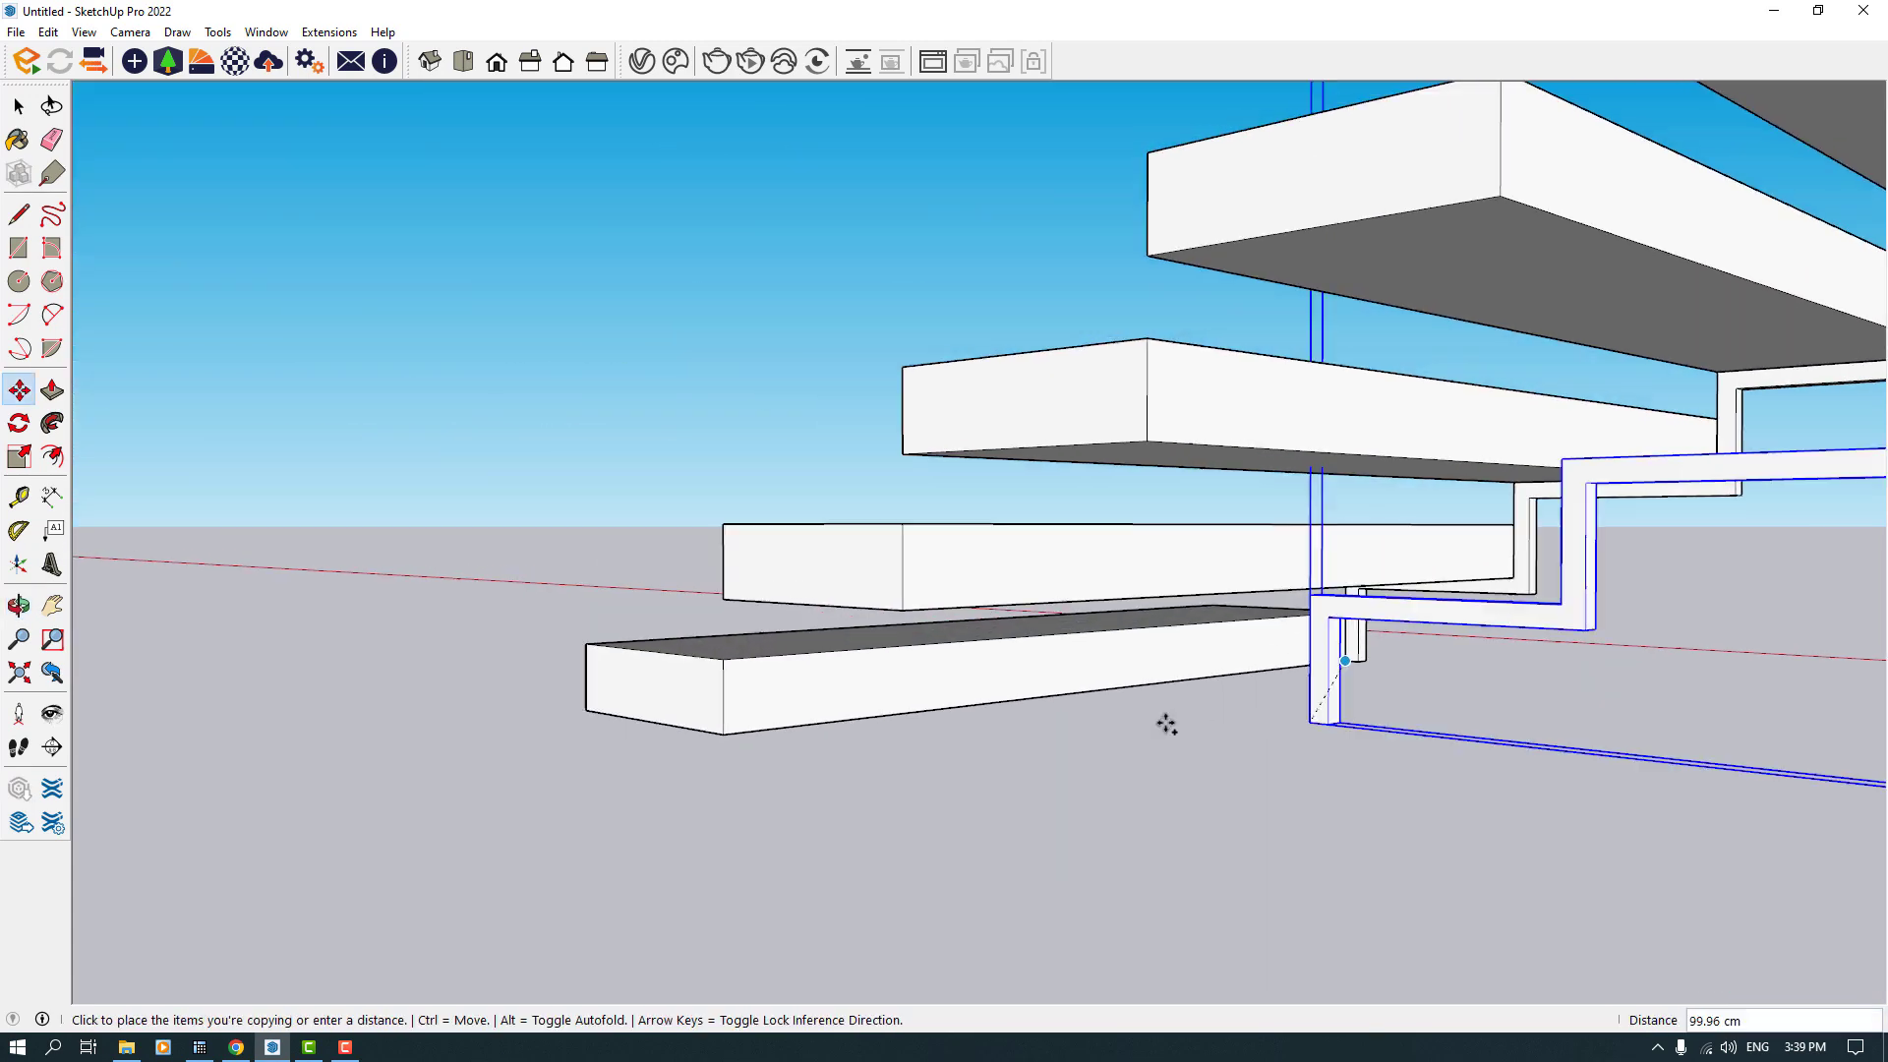
click(725, 734)
Step: Move the copied stepped support 10 cm inward along the treads
middle_drag(727, 734, 679, 708)
click(671, 707)
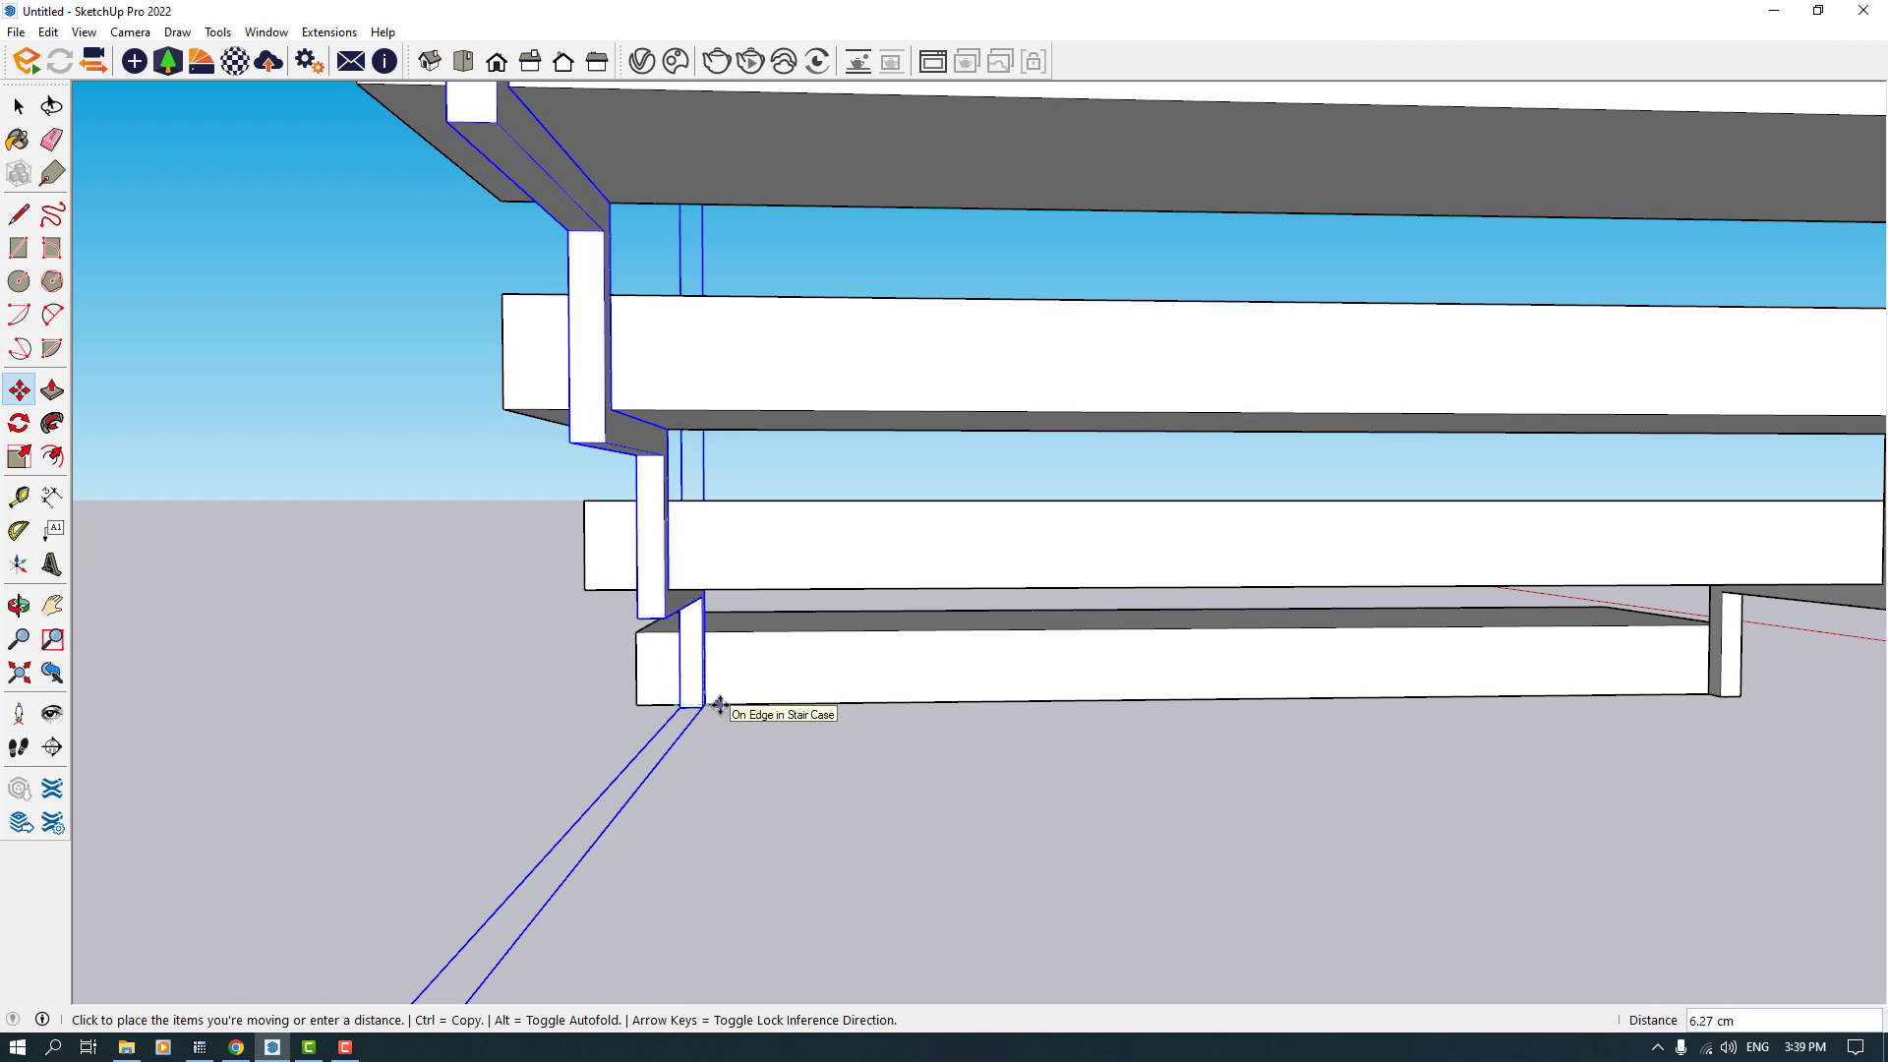
key(Return)
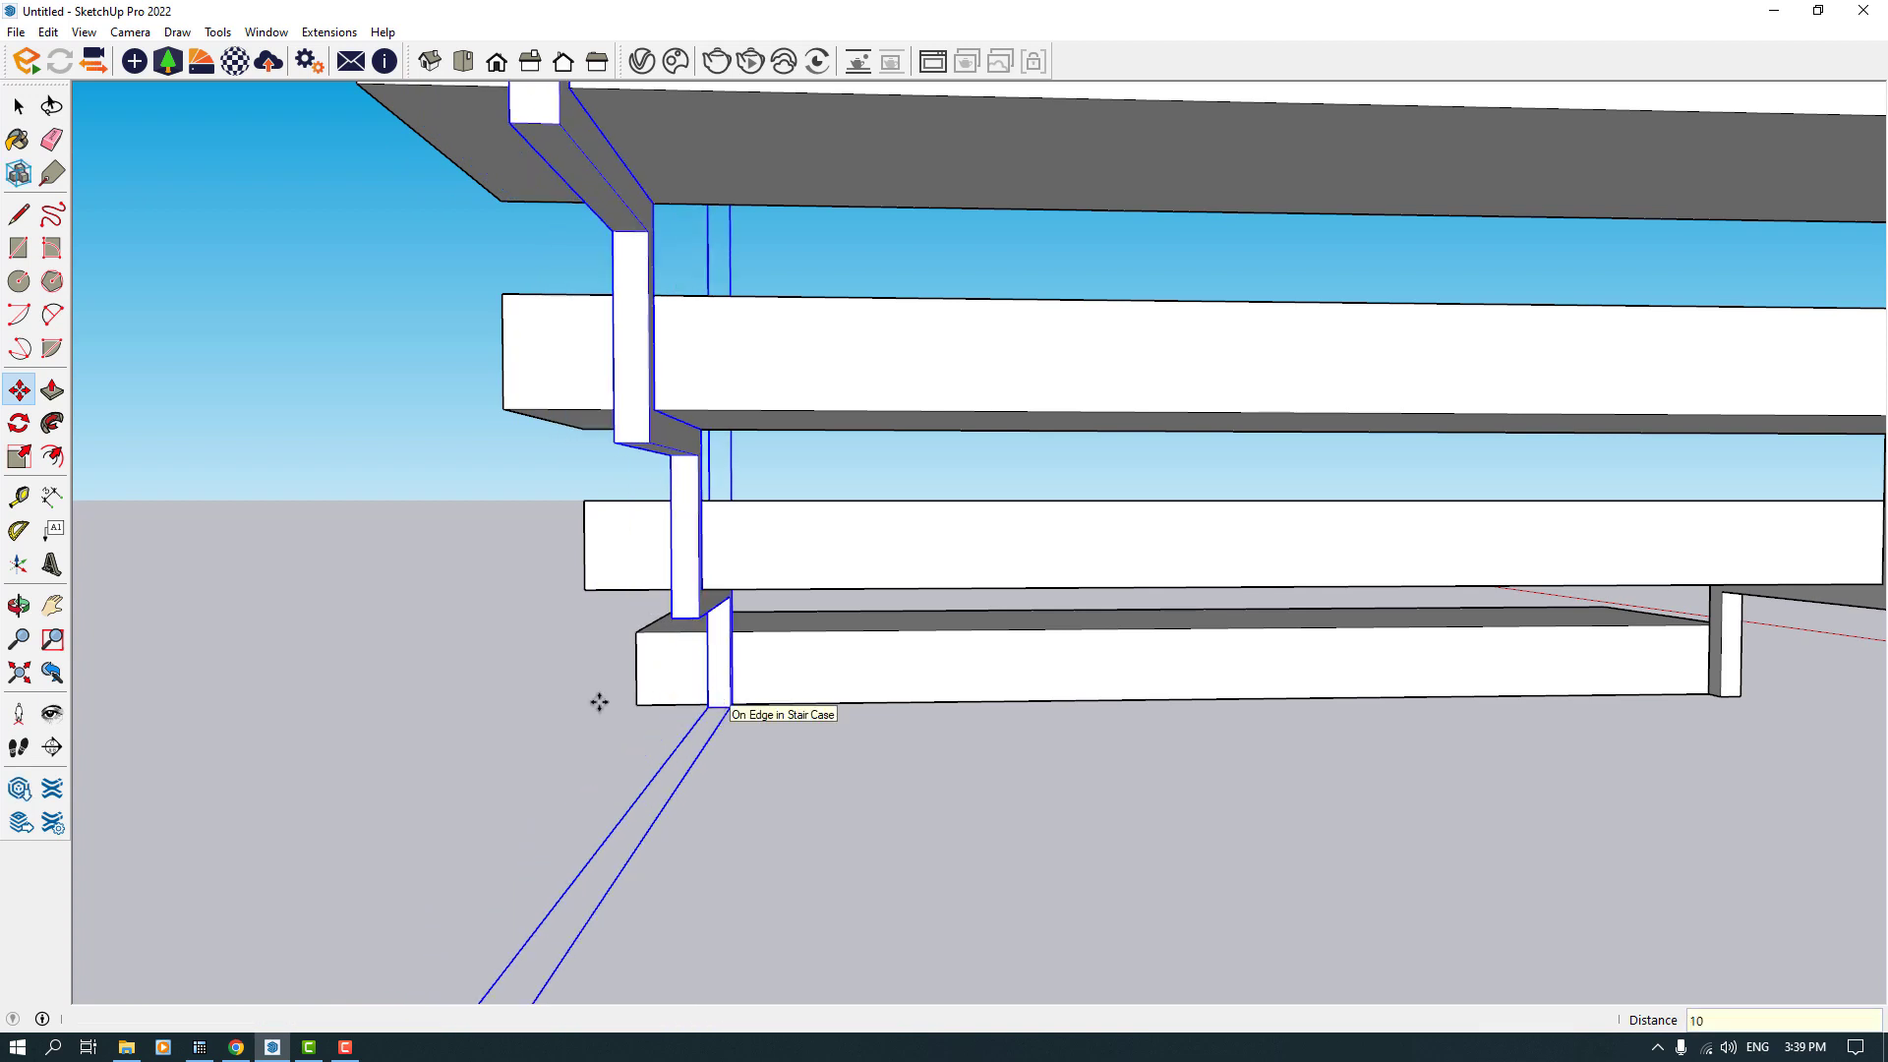
Step: Move the original stepped support 10 cm inward from its end of the treads
scroll(590, 701, down, 3)
key(space)
scroll(1193, 663, up, 3)
click(1192, 663)
key(m)
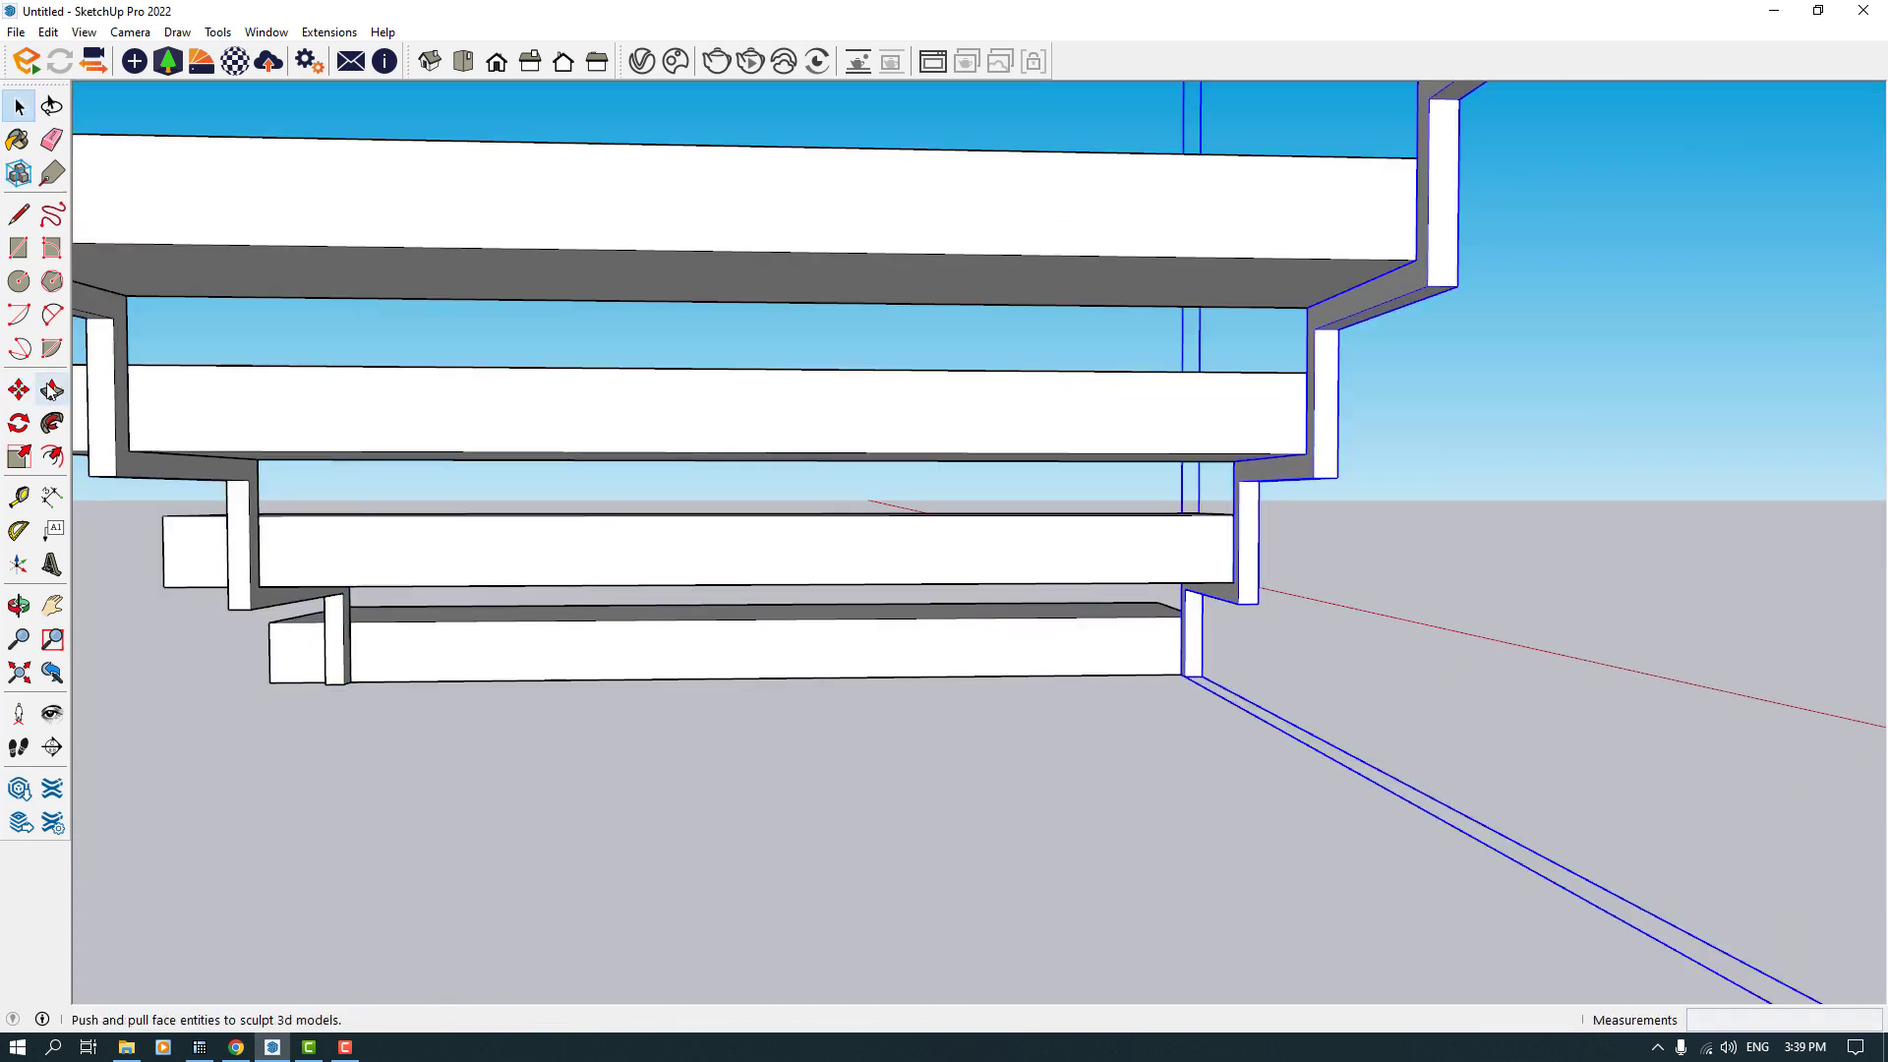
click(1154, 699)
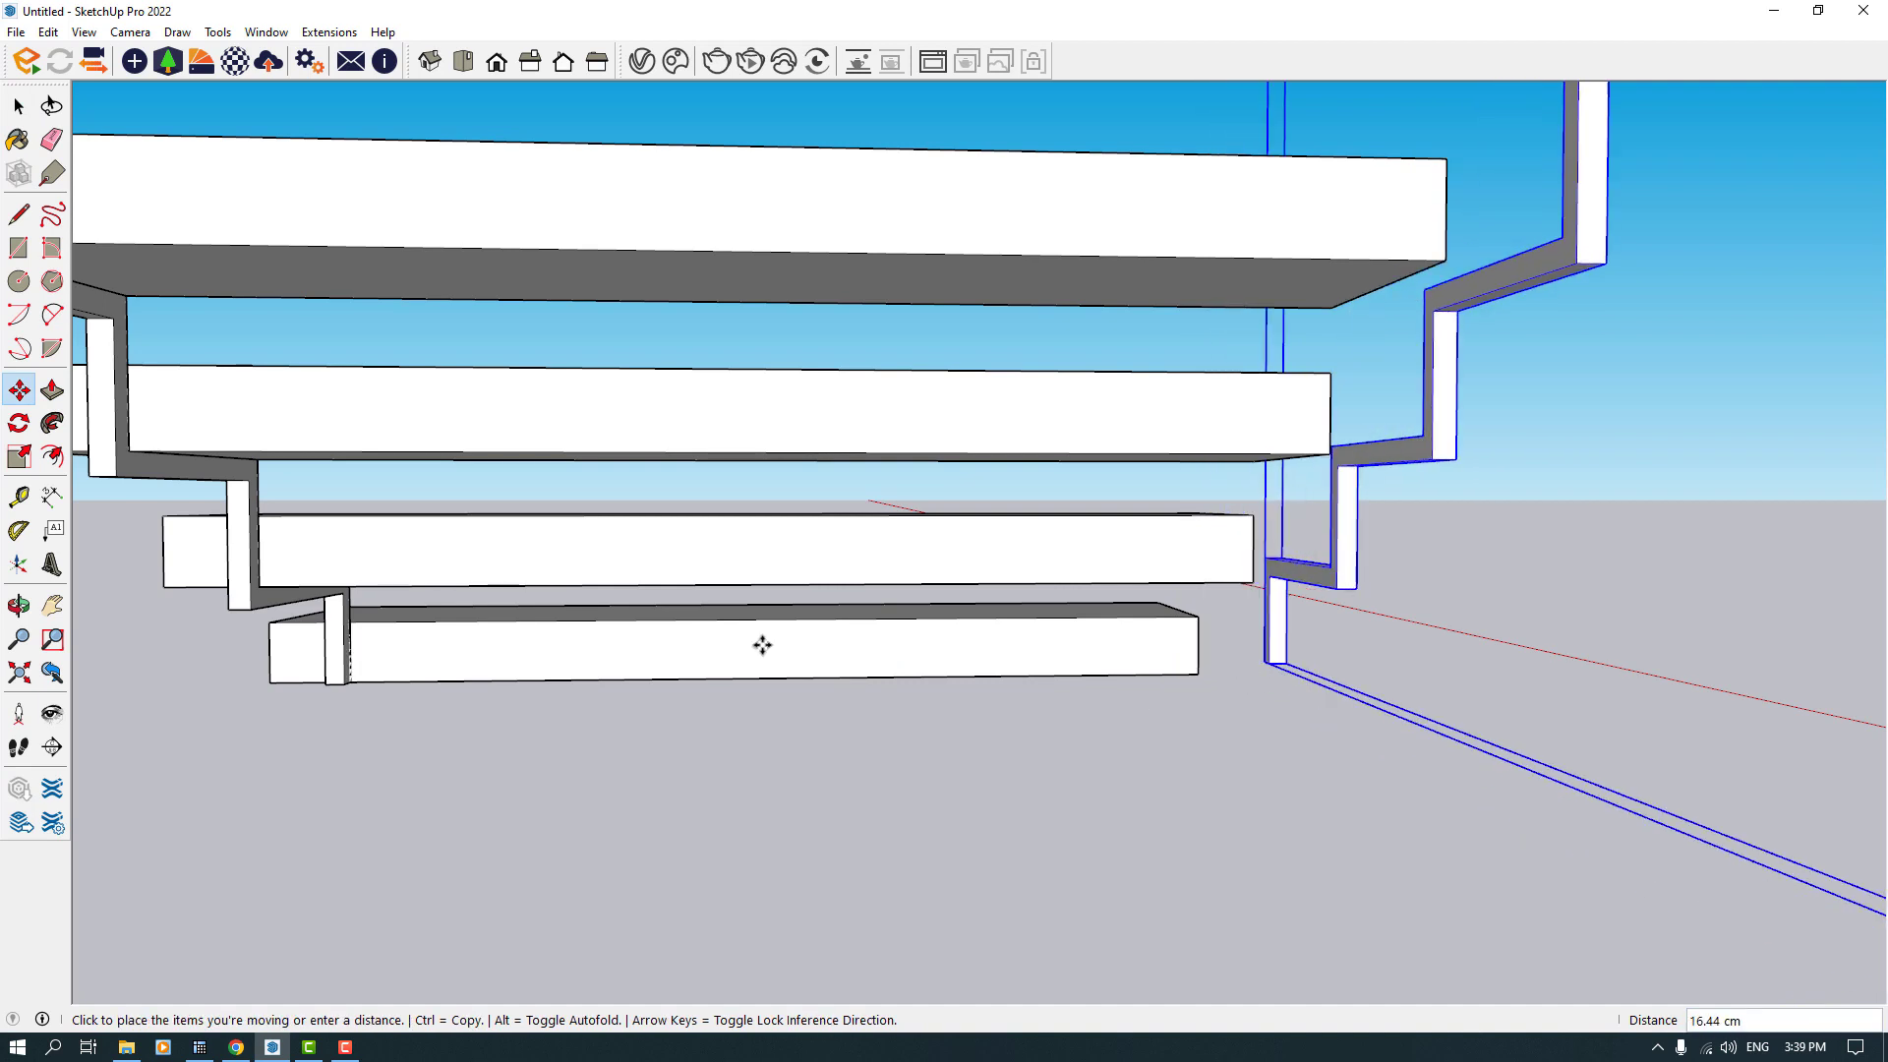
key(Escape)
click(1161, 617)
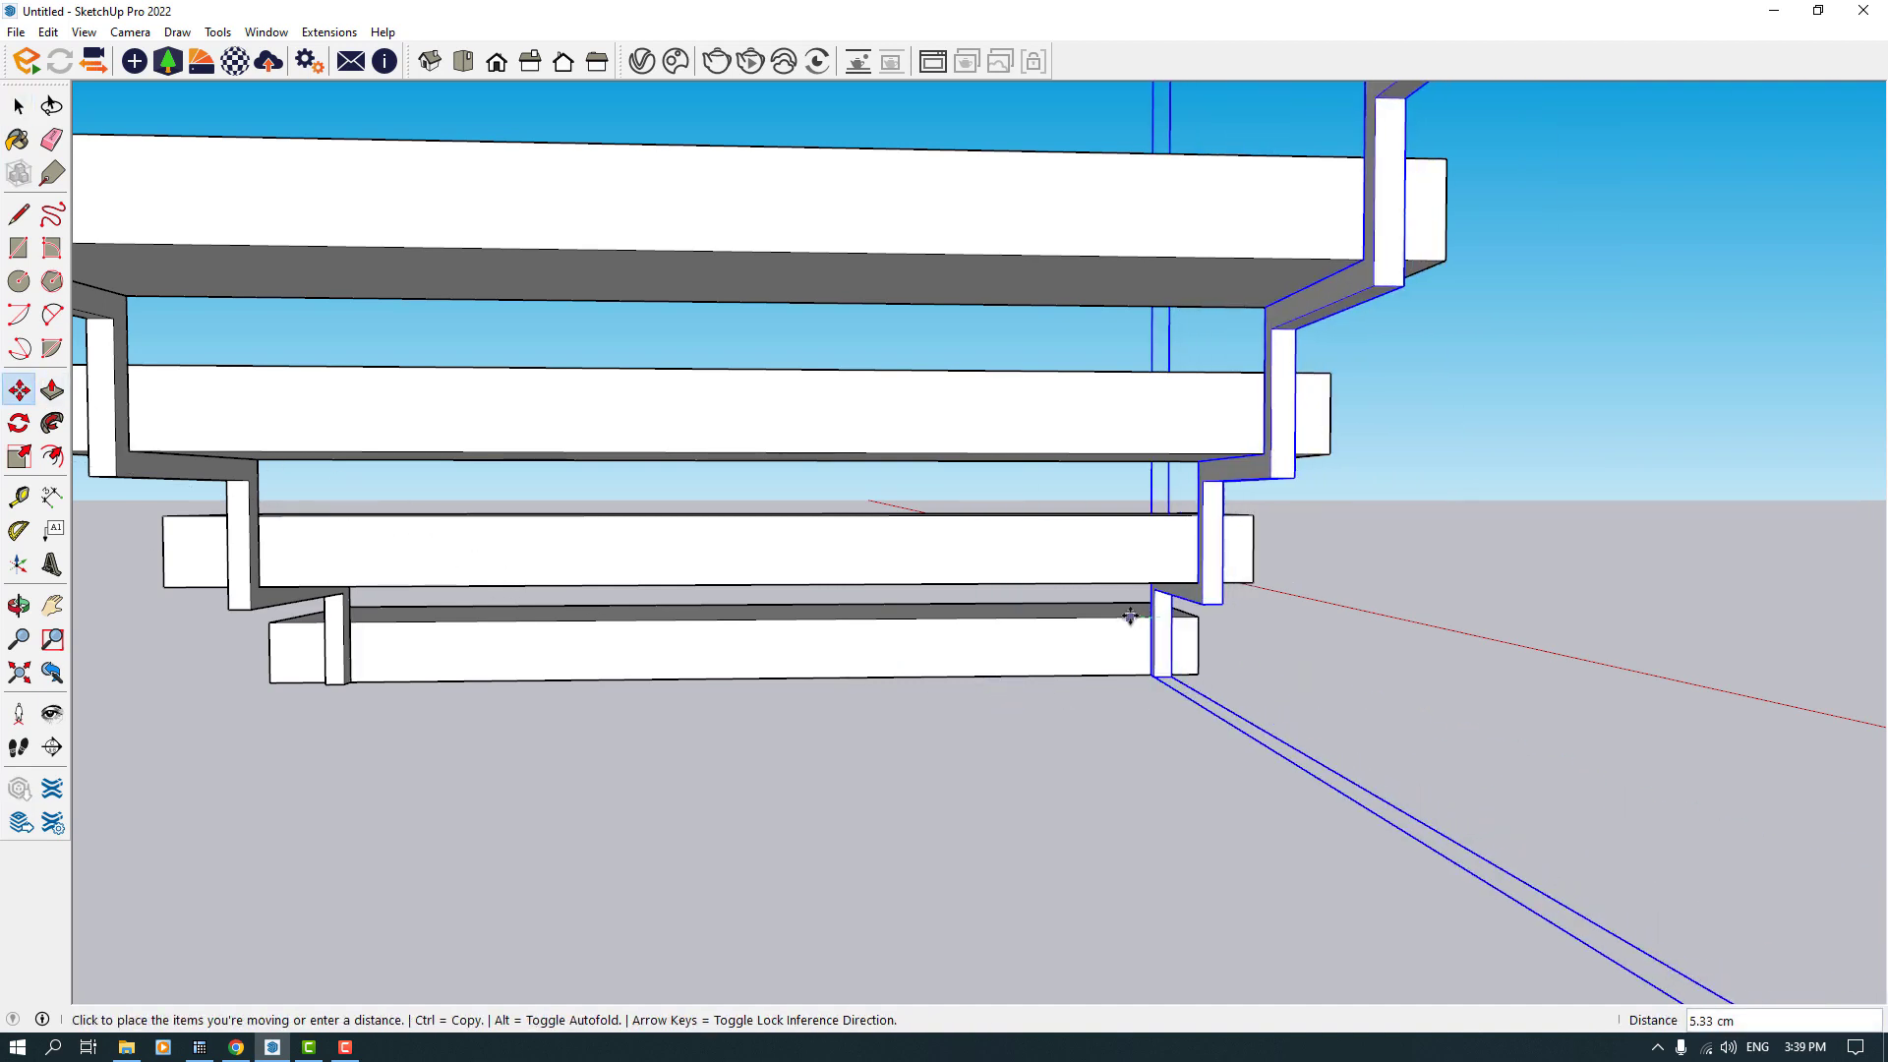
text(10)
key(Return)
Step: Copy the original stepped support 65 cm along the treads toward the middle of the stair
mouse_move(1086, 696)
middle_down()
mouse_move(518, 653)
mouse_move(1040, 704)
mouse_move(1104, 678)
middle_up()
scroll(1023, 668, up, 5)
key(ctrl)
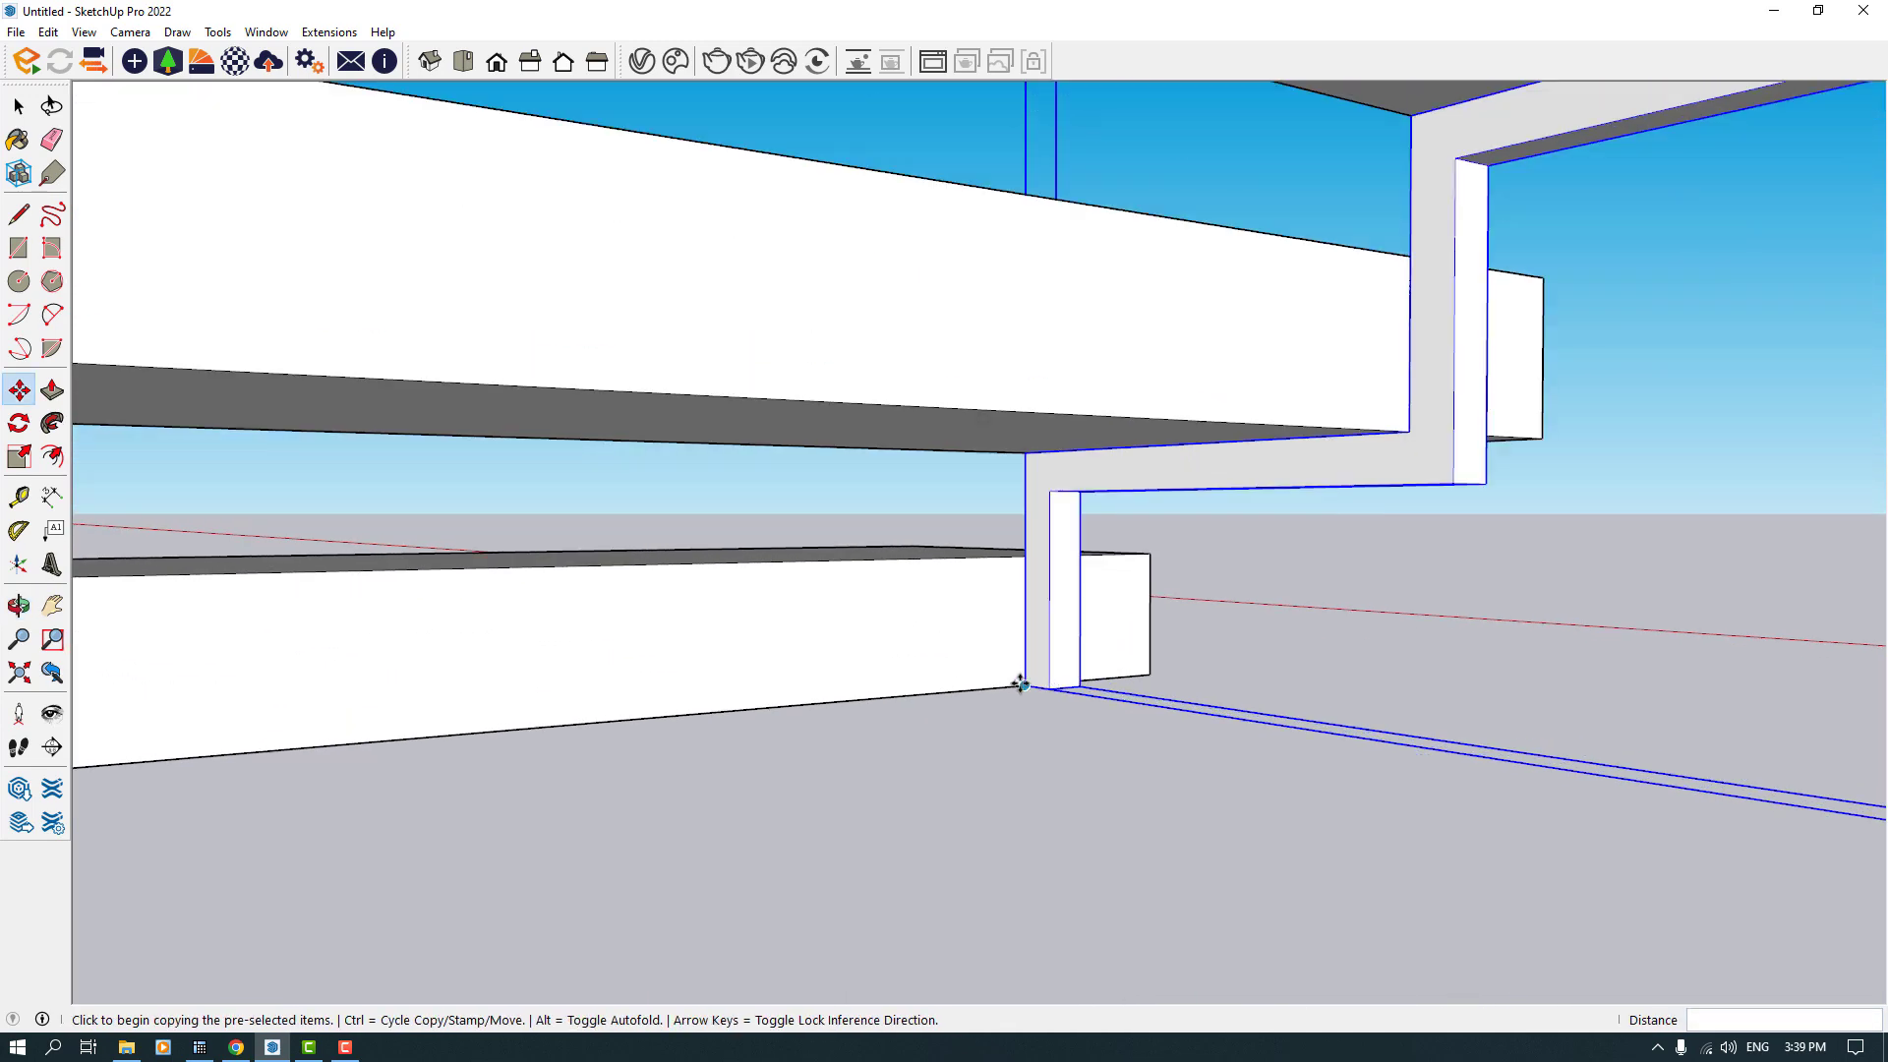
click(1024, 668)
scroll(1024, 669, down, 5)
scroll(804, 704, down, 3)
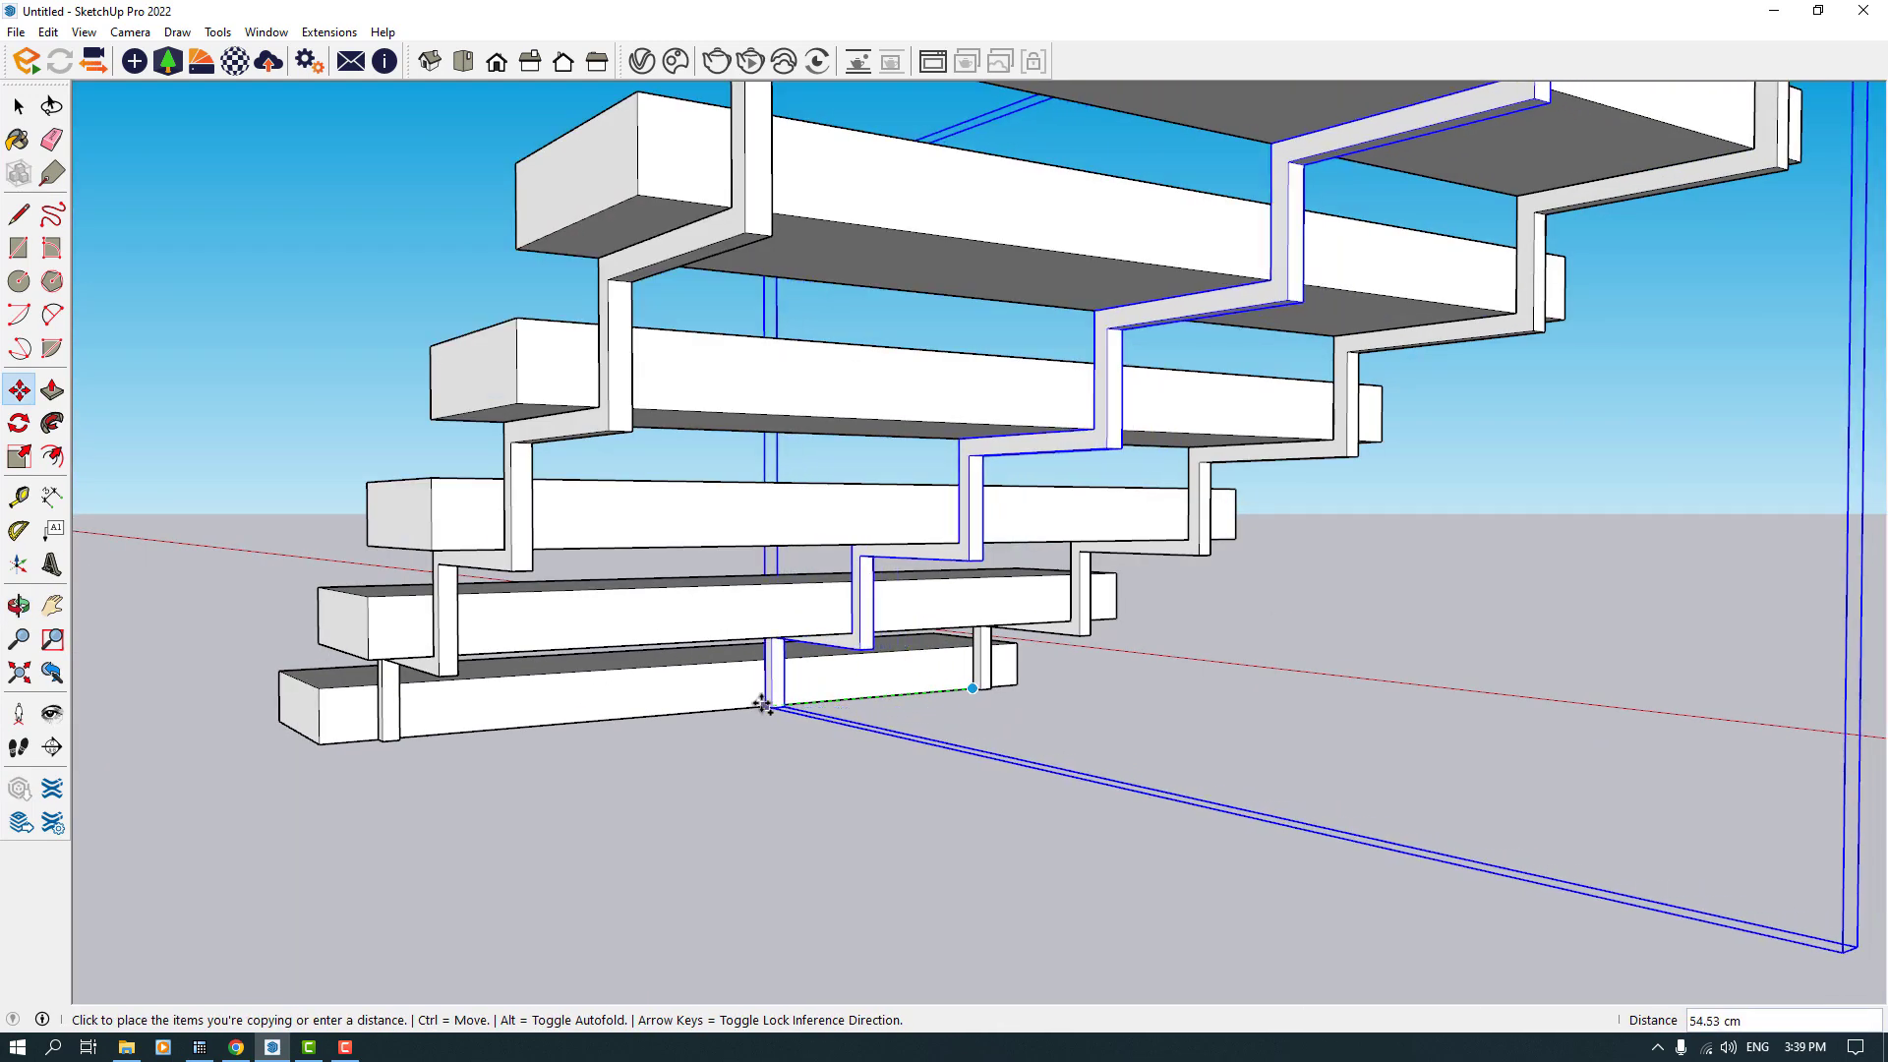
text(65)
key(Return)
Step: Move the middle stepped support 1.50 cm along the treads to centre it on their midpoint
middle_drag(824, 720, 792, 687)
scroll(990, 667, up, 5)
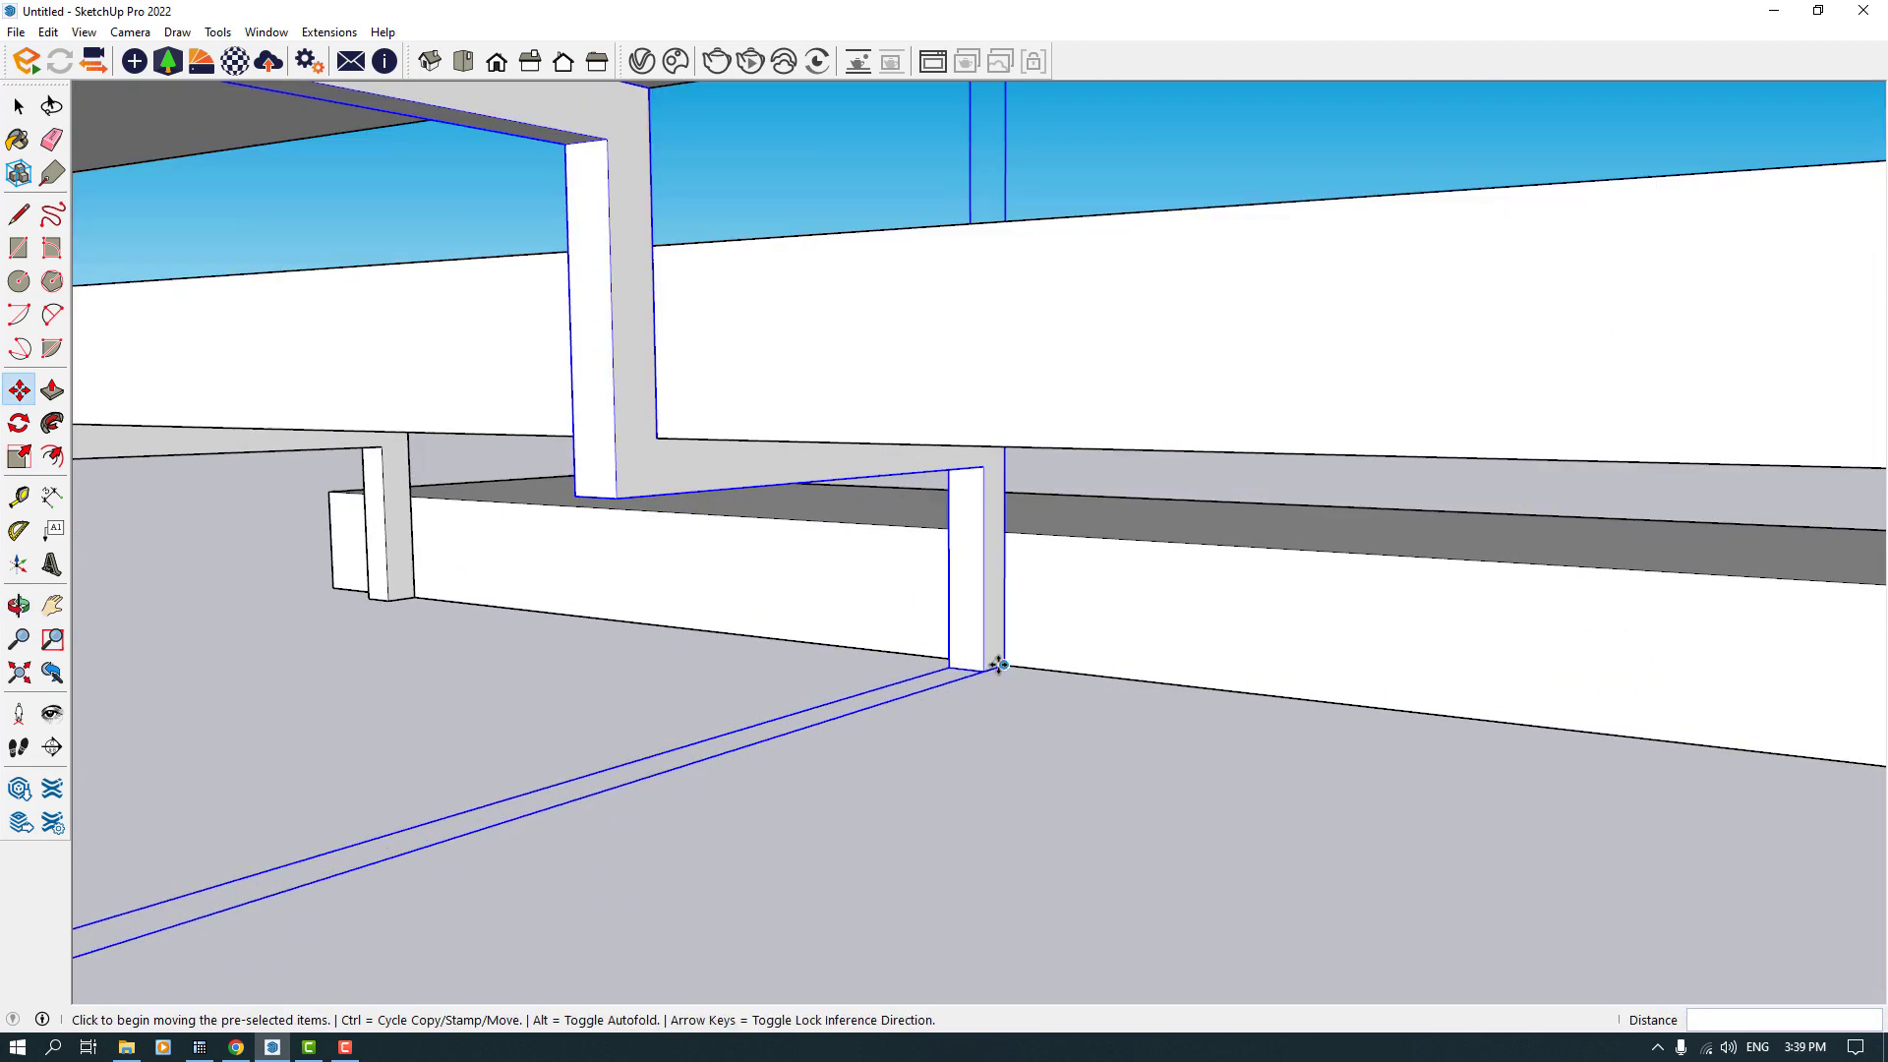
click(989, 667)
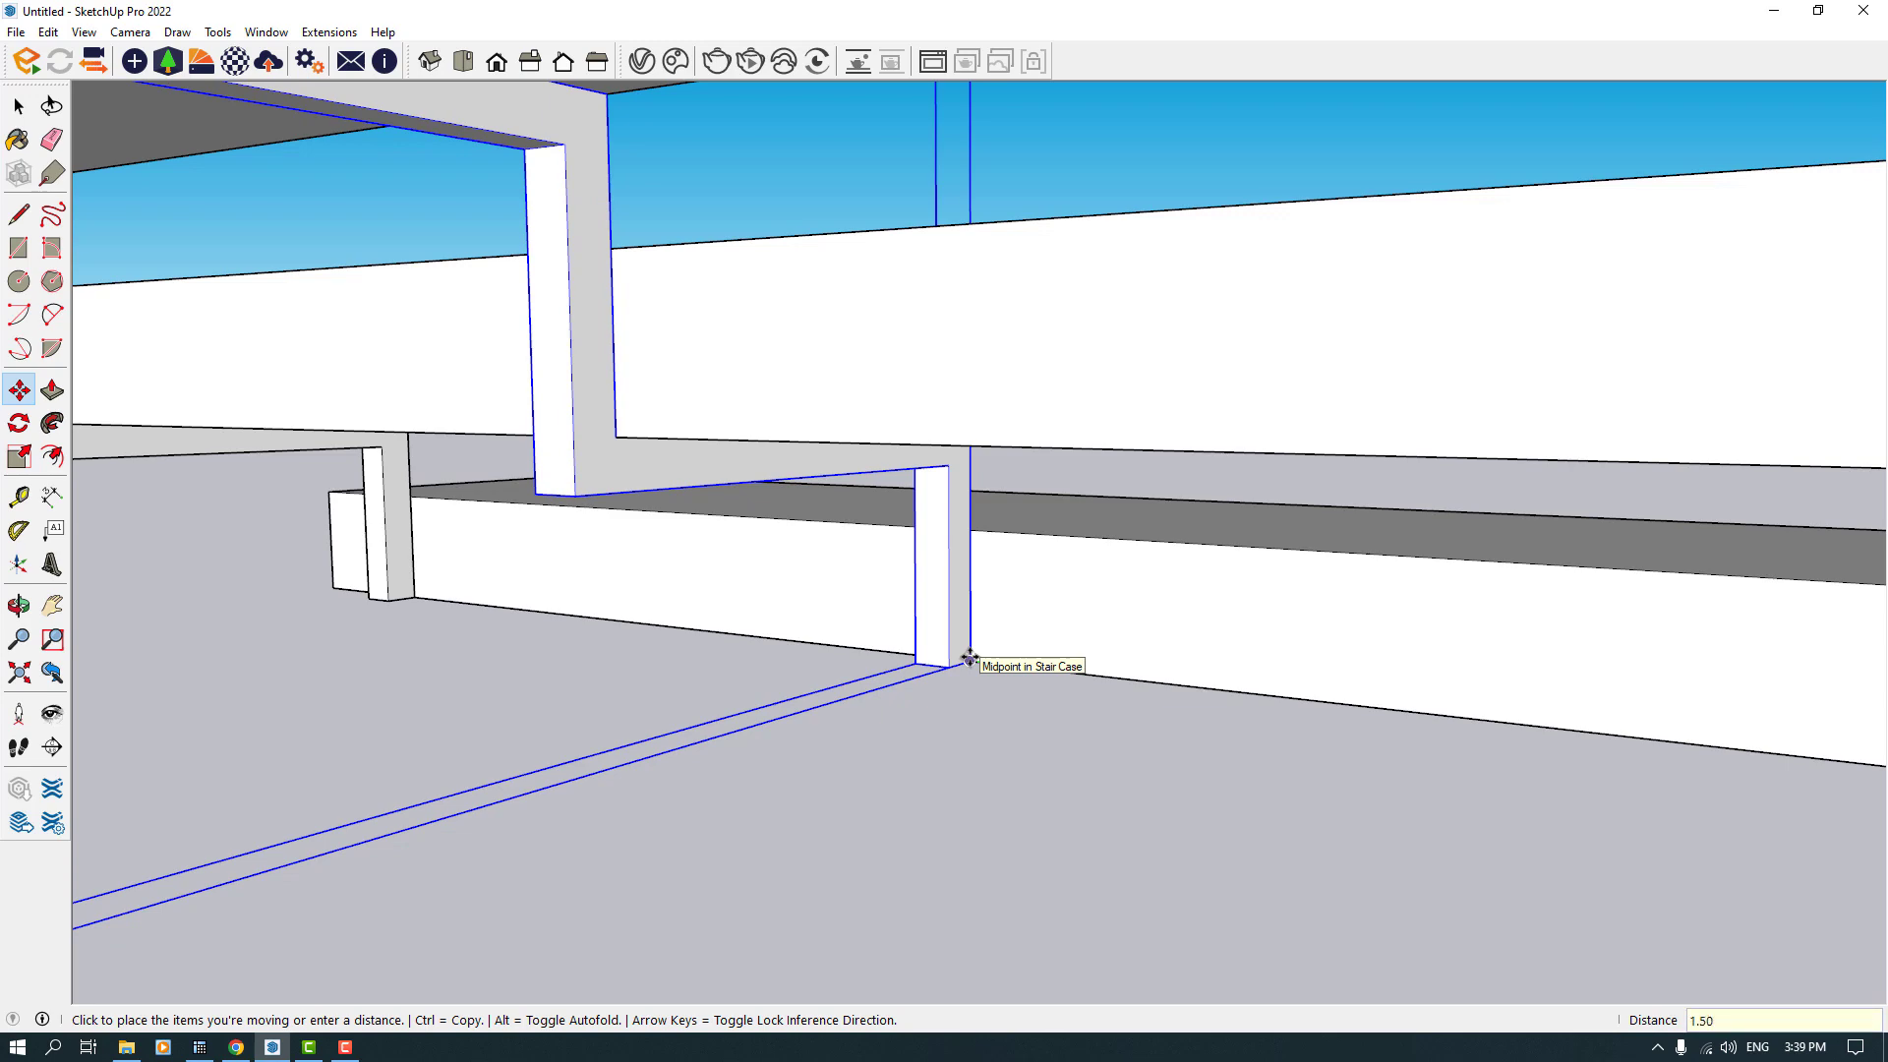
key(Return)
scroll(970, 658, down, 8)
key(space)
Step: Inspect the staircase from above and the front, checking the treads and the three stepped supports
middle_drag(1180, 729, 900, 930)
scroll(588, 708, down, 5)
scroll(789, 720, up, 8)
scroll(482, 826, down, 5)
scroll(900, 930, up, 3)
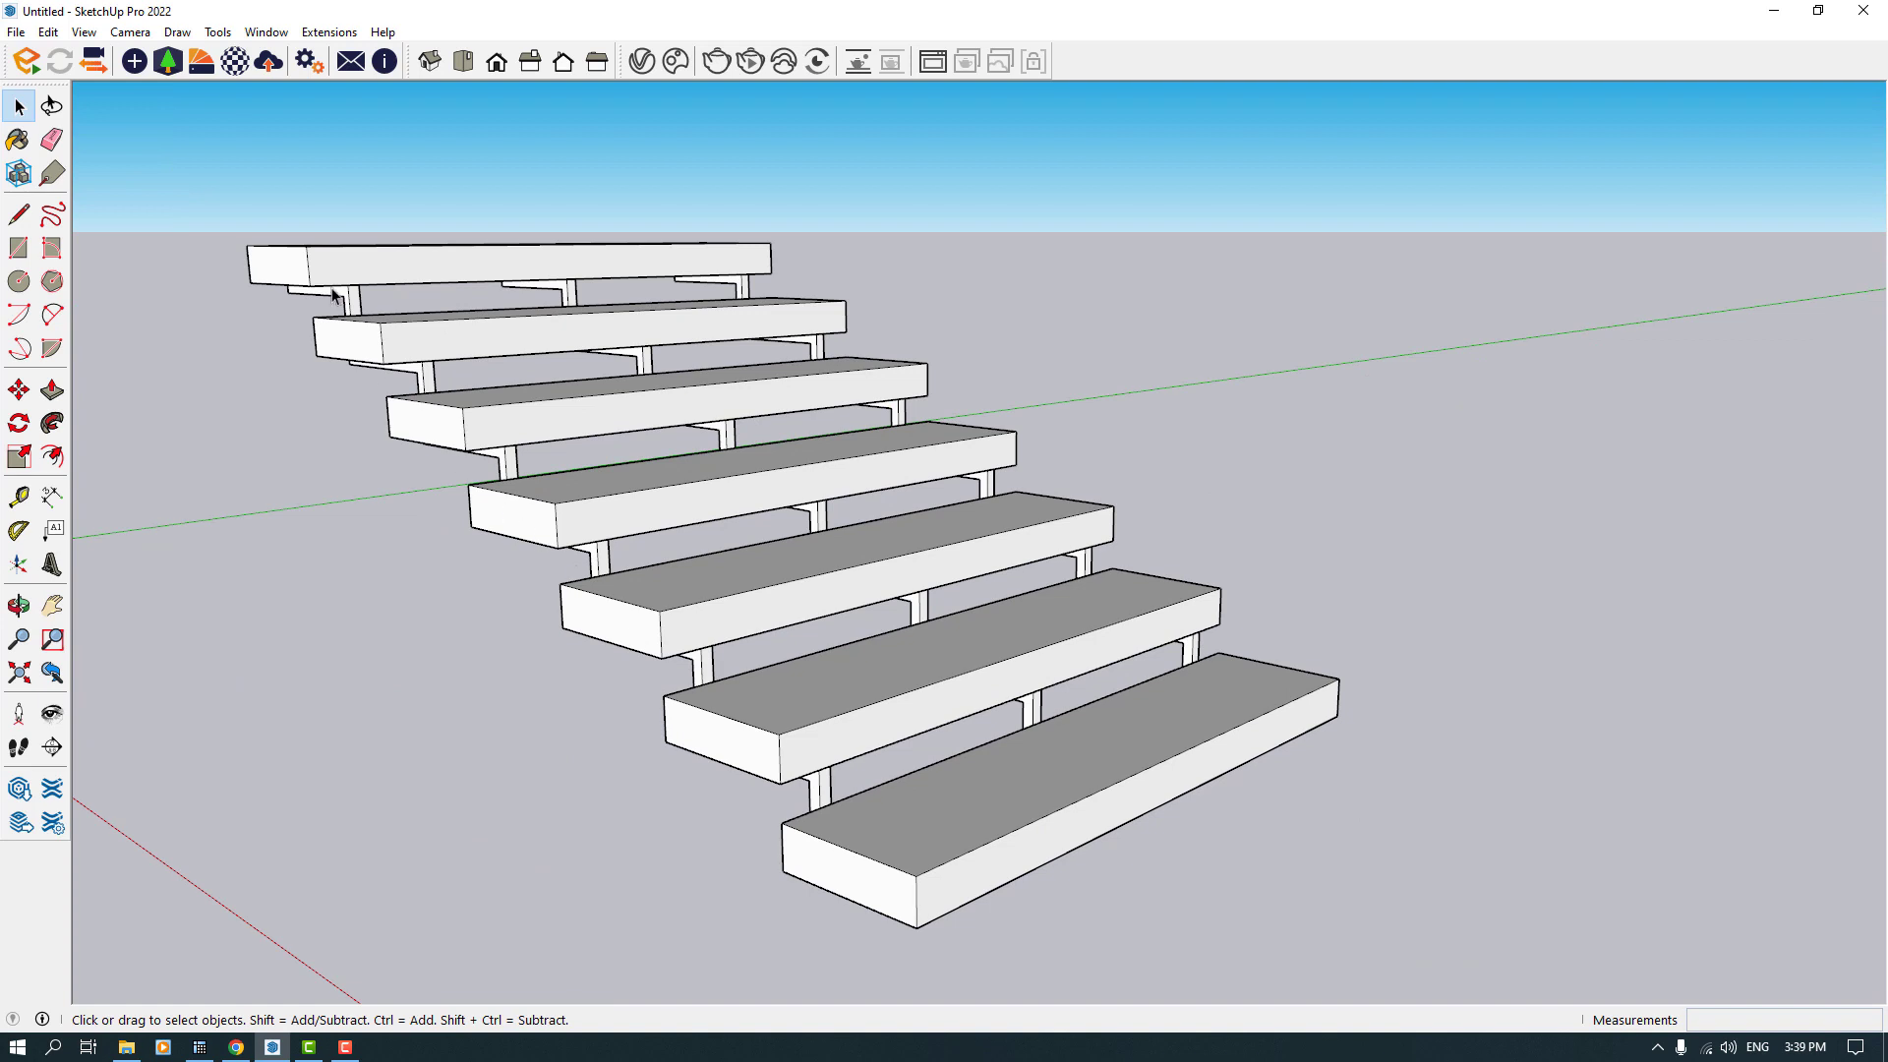
scroll(1124, 641, down, 3)
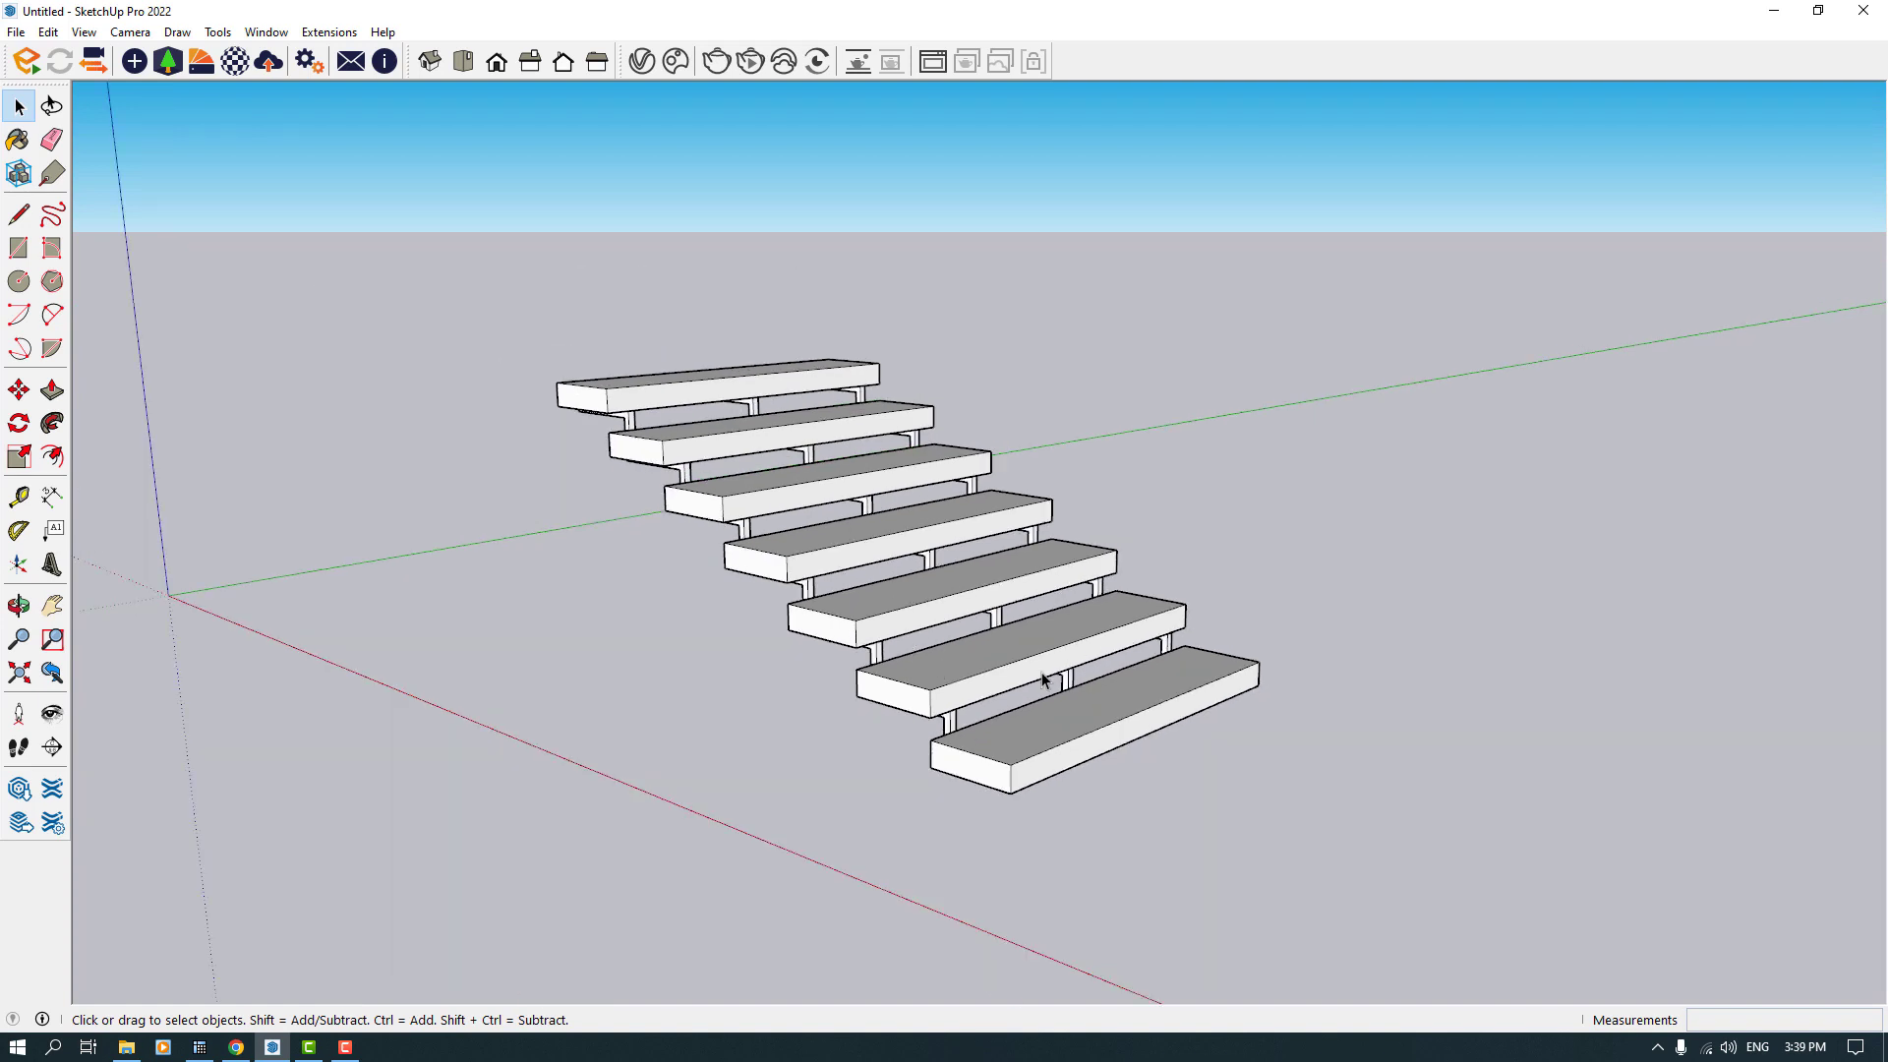
scroll(1042, 678, up, 2)
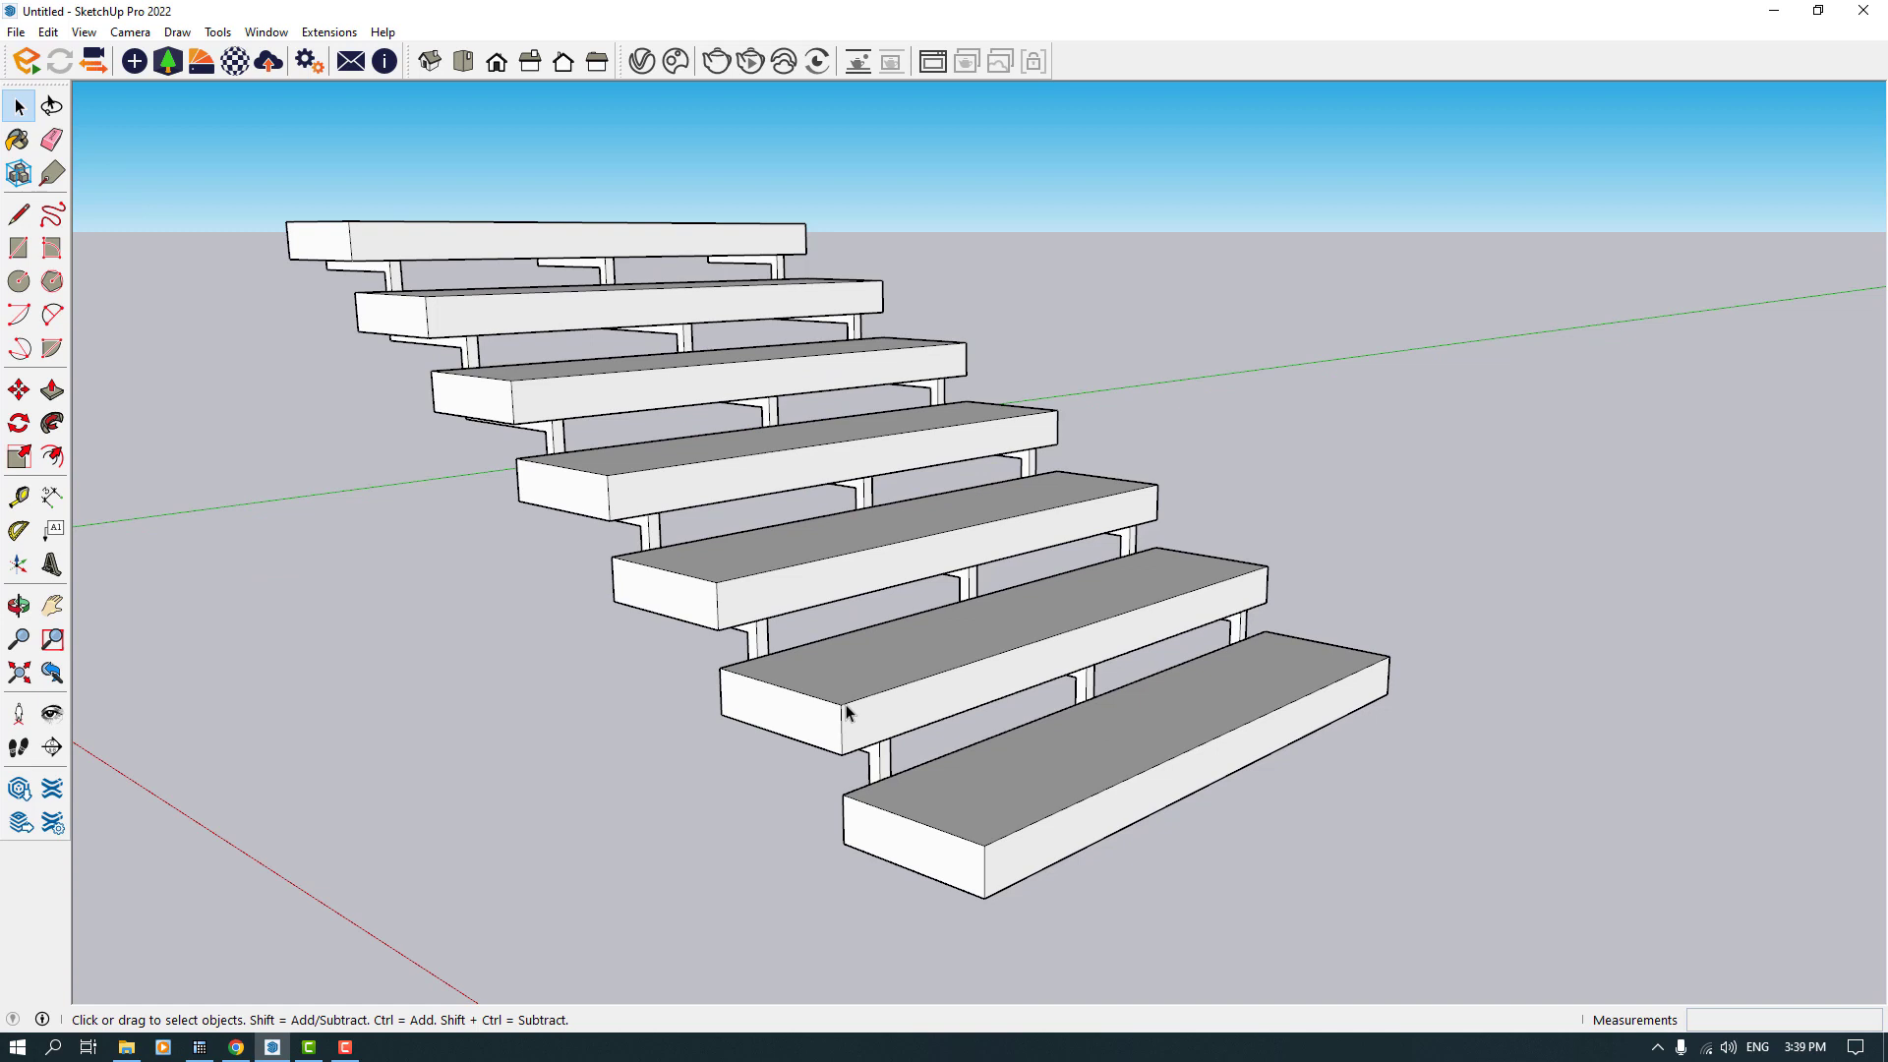
scroll(846, 711, up, 1)
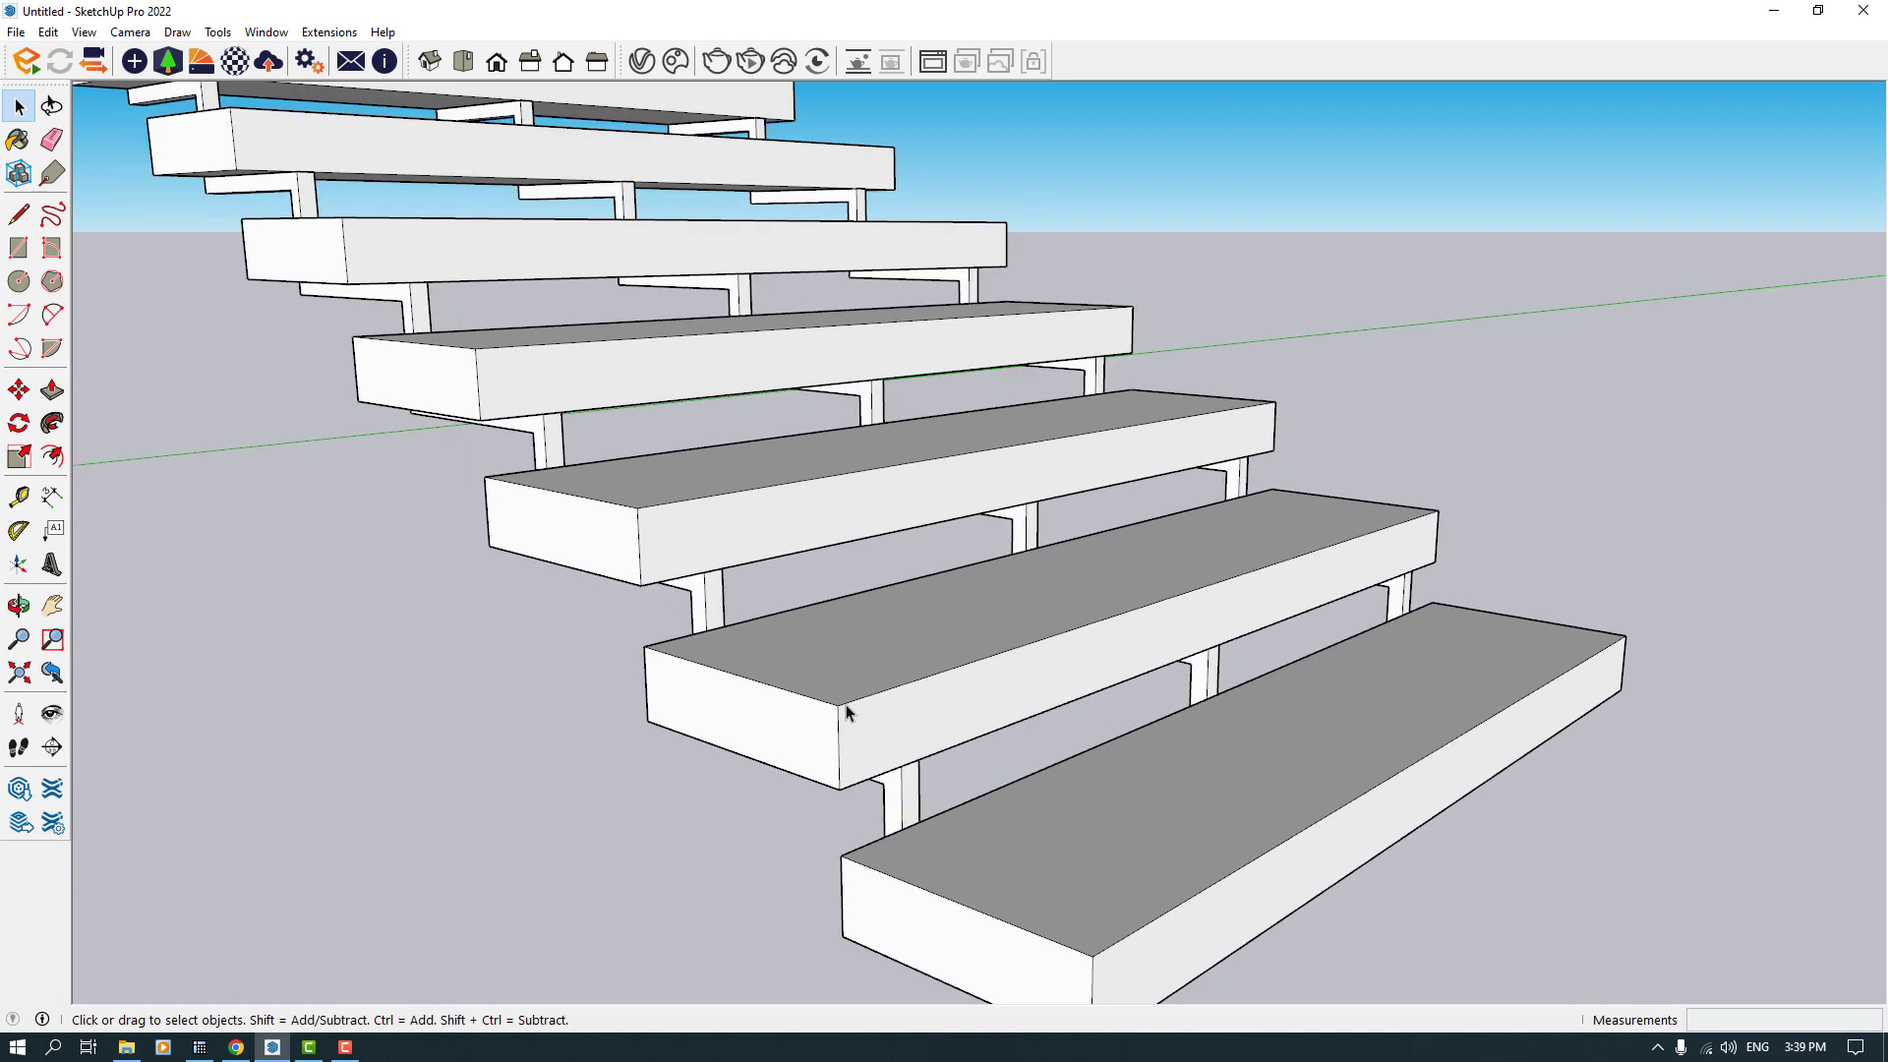
Step: Open the second-lowest tread component for editing and try to push/pull its top face
double_click(816, 705)
middle_drag(816, 706, 827, 649)
click(52, 390)
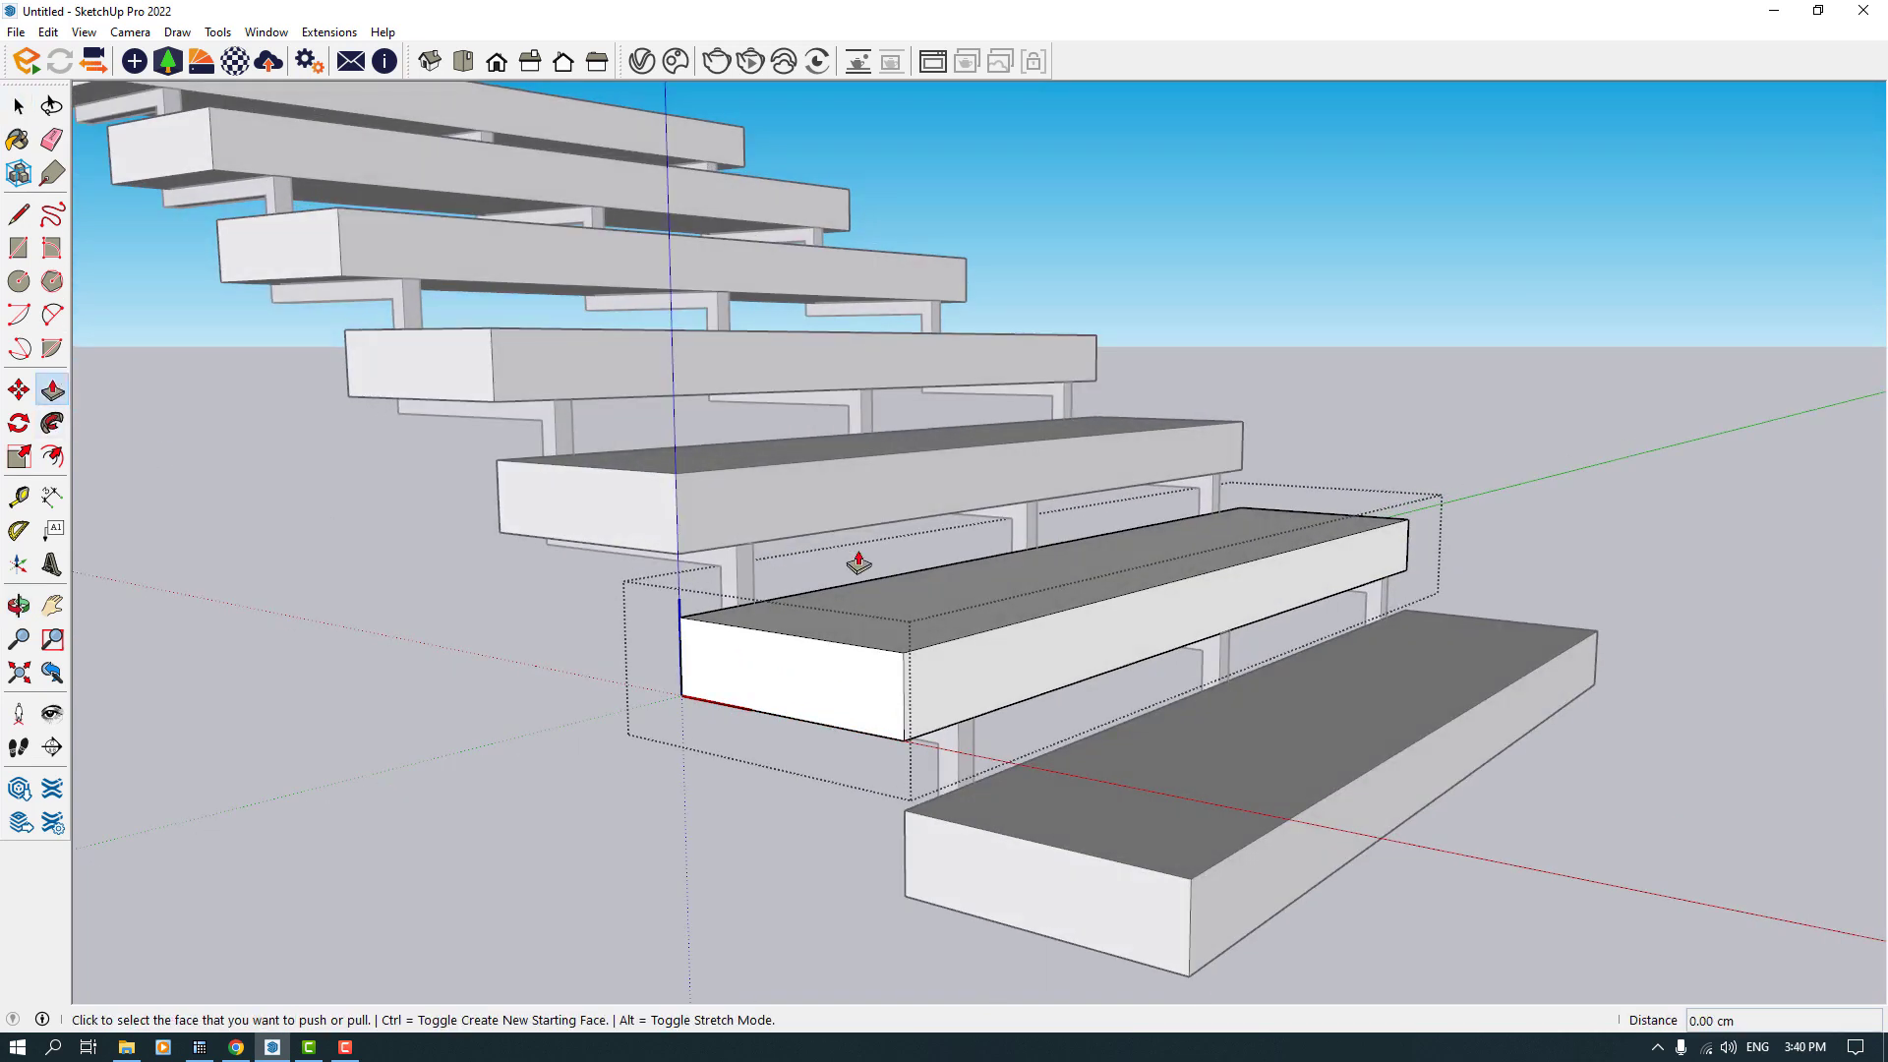
click(873, 597)
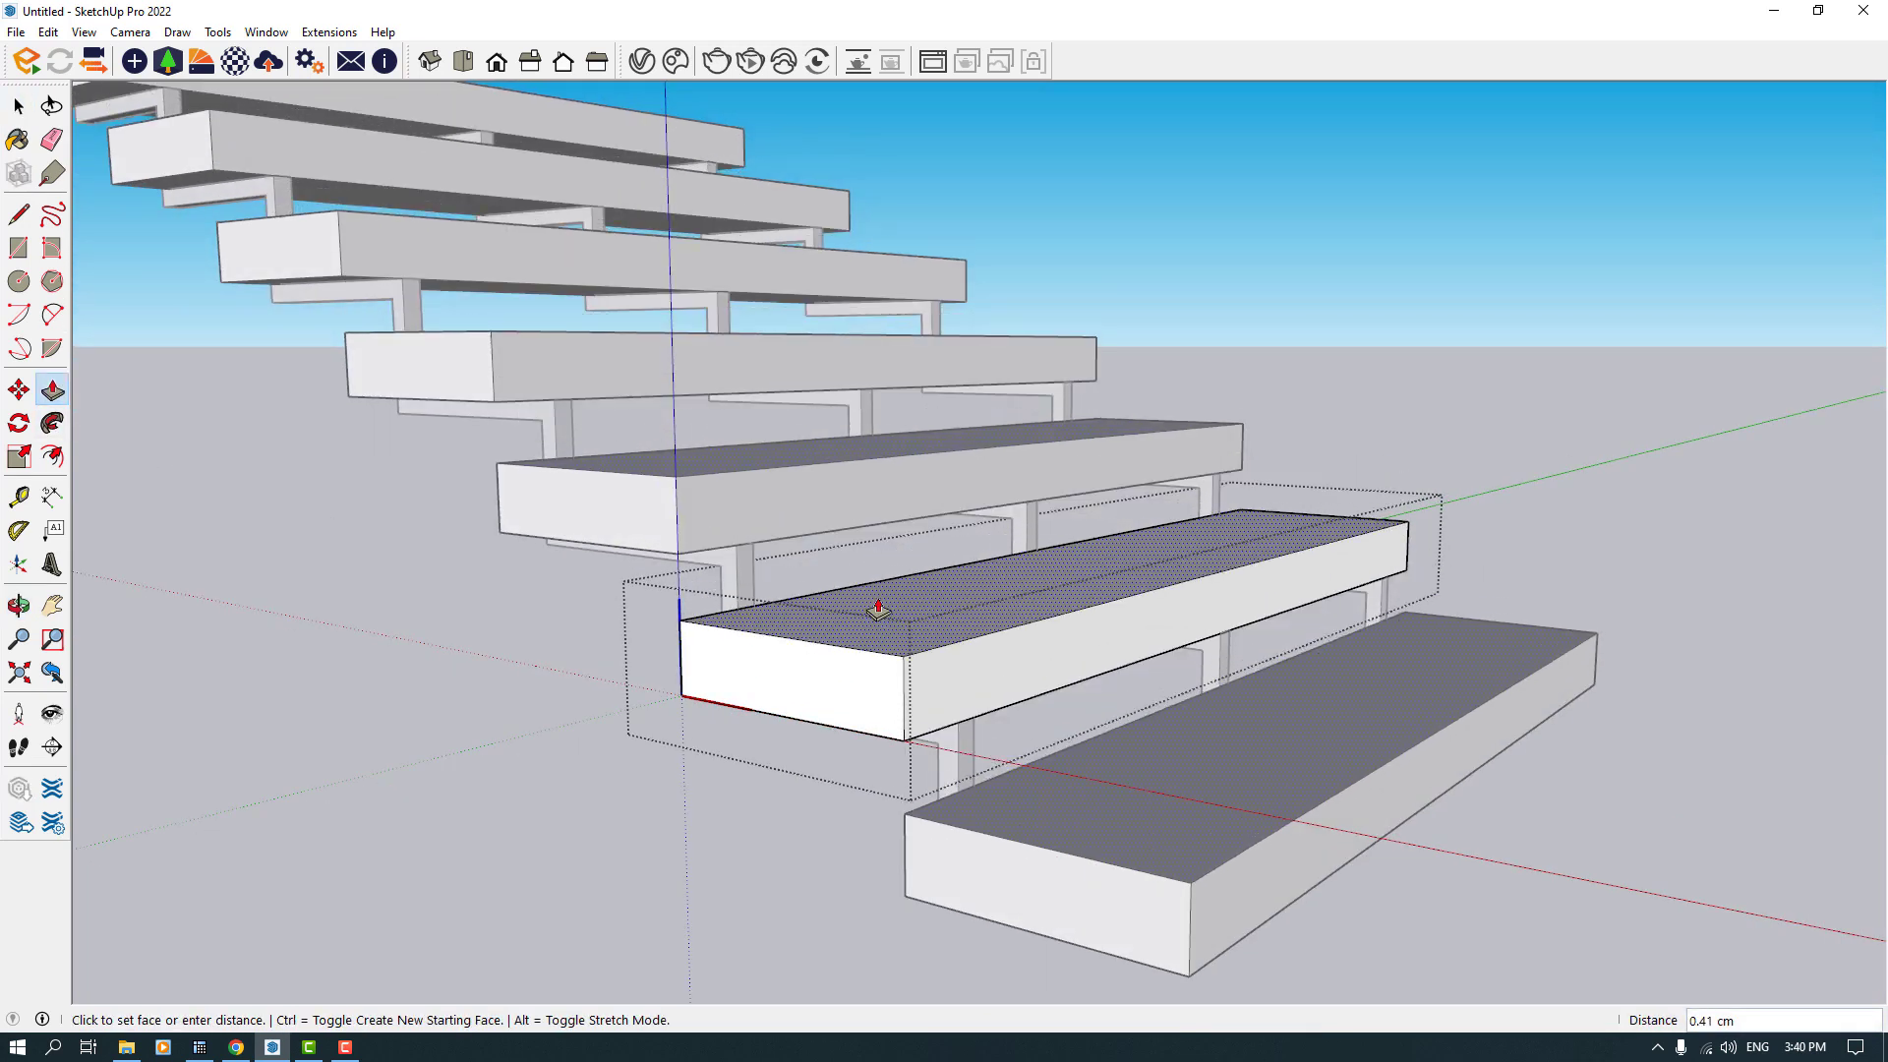
key(space)
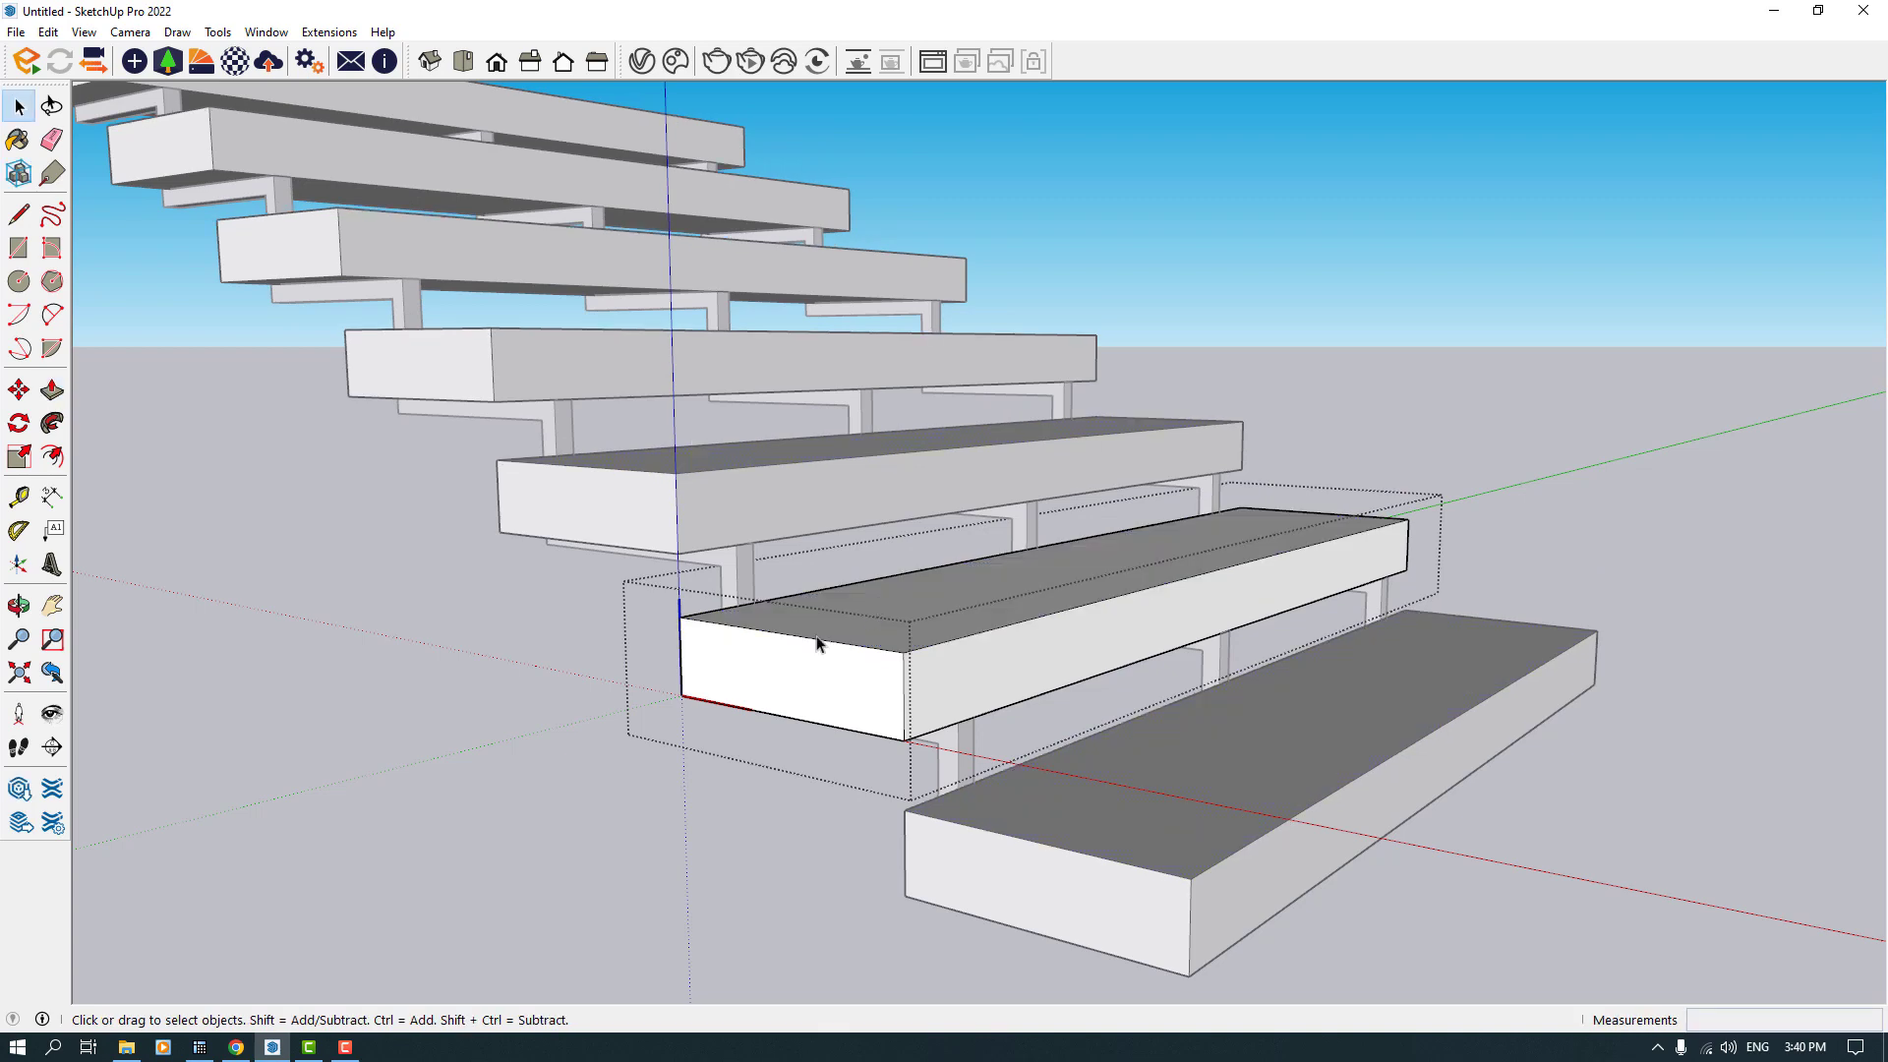
scroll(924, 673, up, 2)
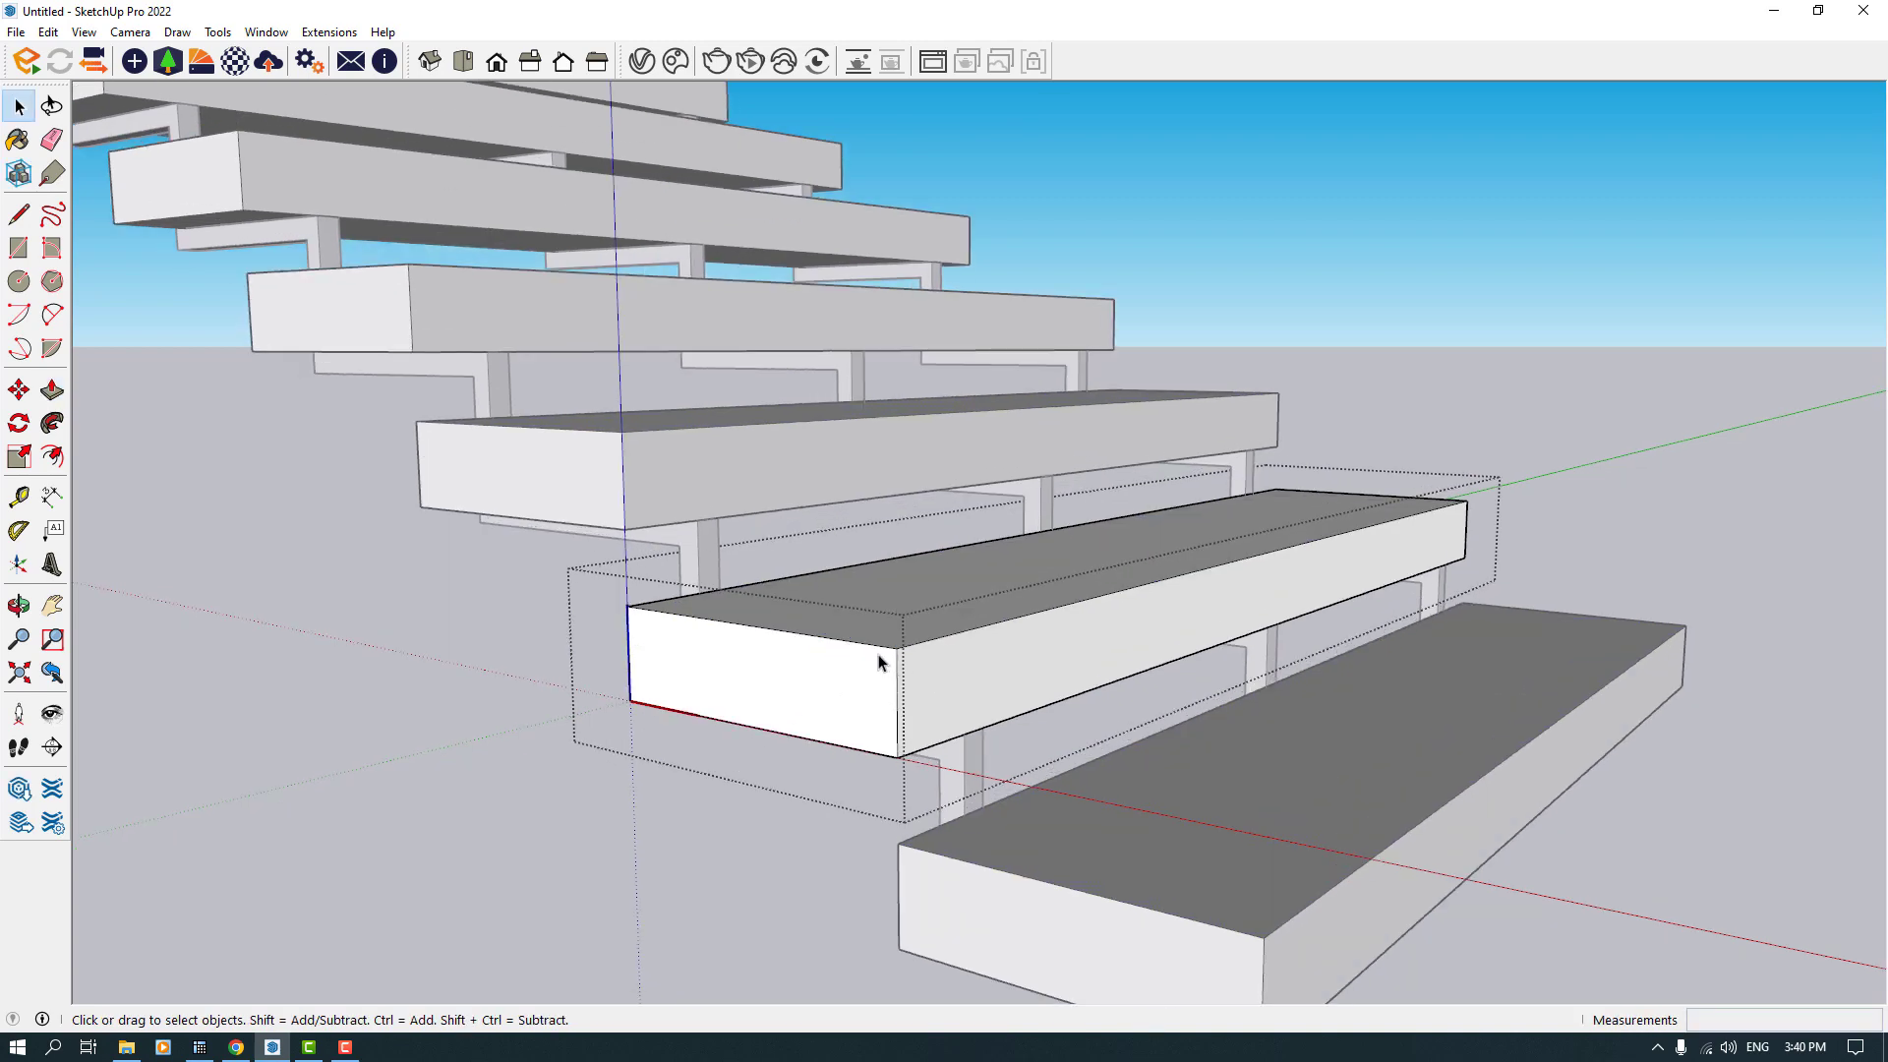
middle_drag(1037, 644, 700, 614)
click(18, 390)
scroll(704, 565, up, 2)
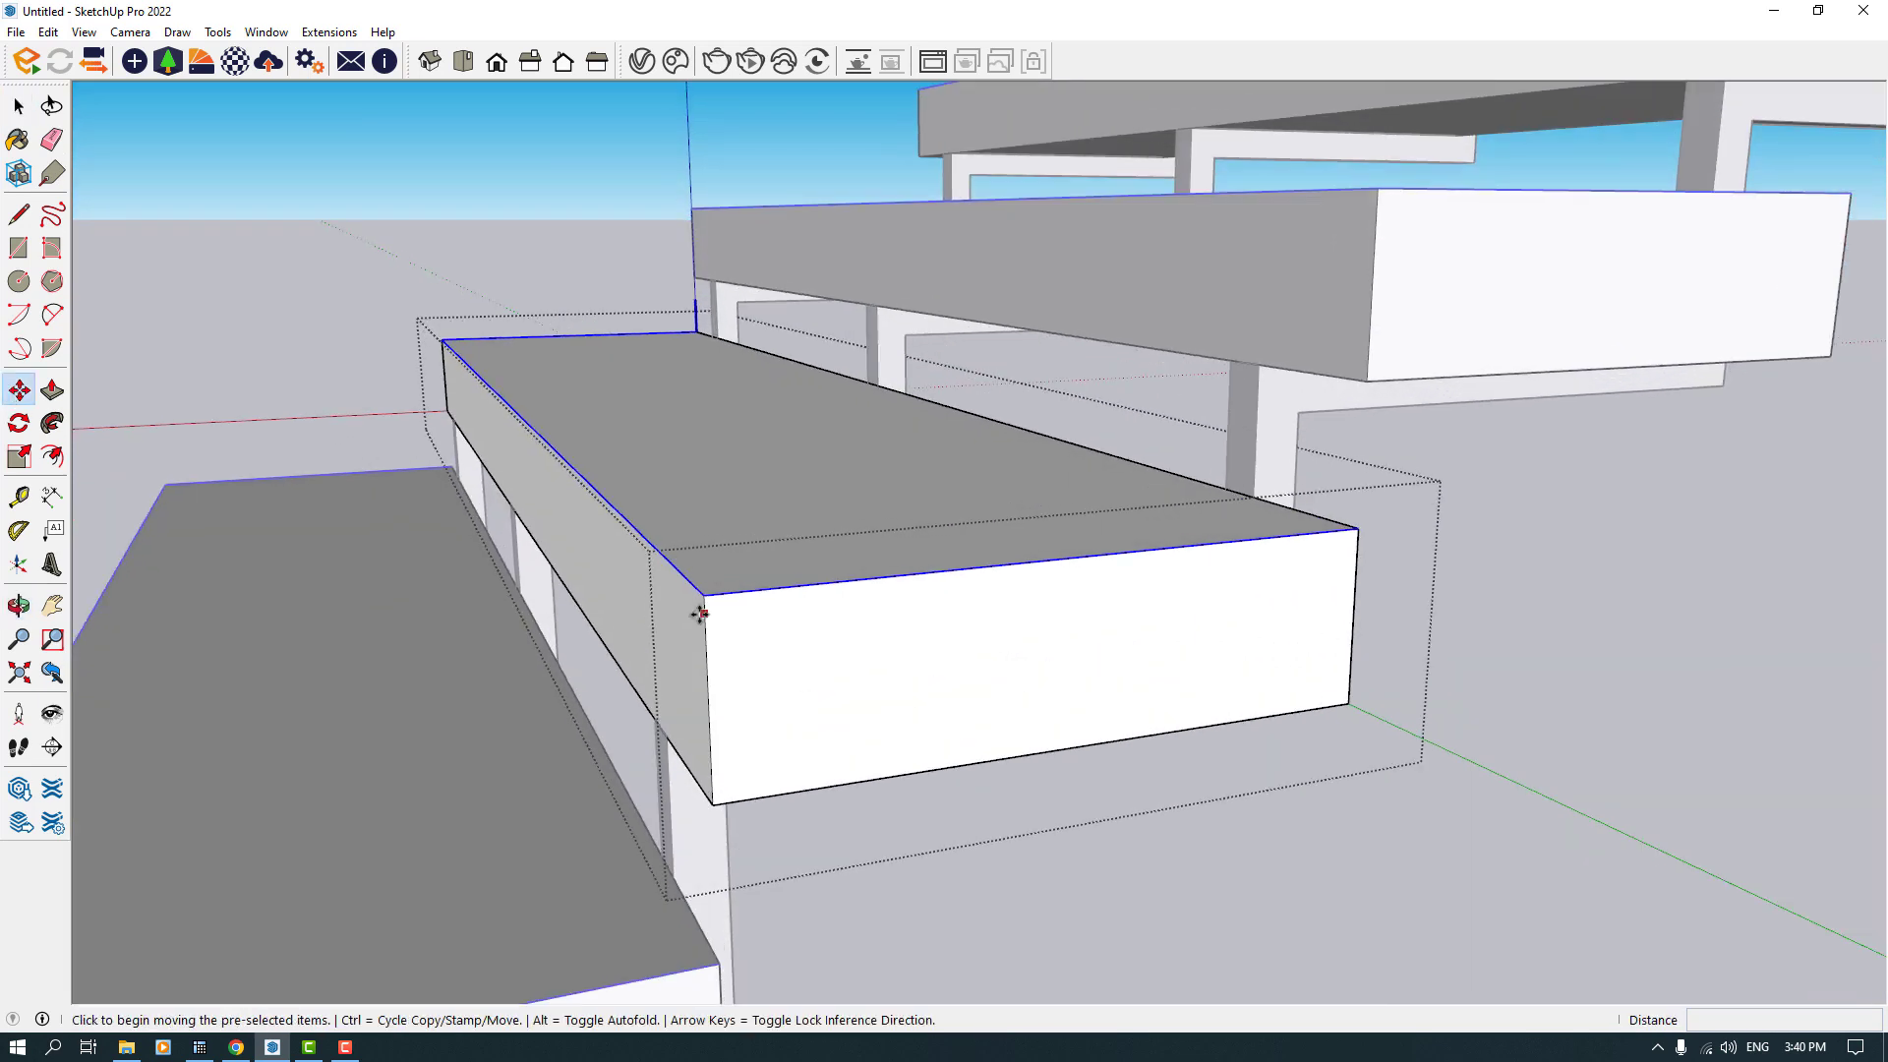
key(ctrl)
click(702, 599)
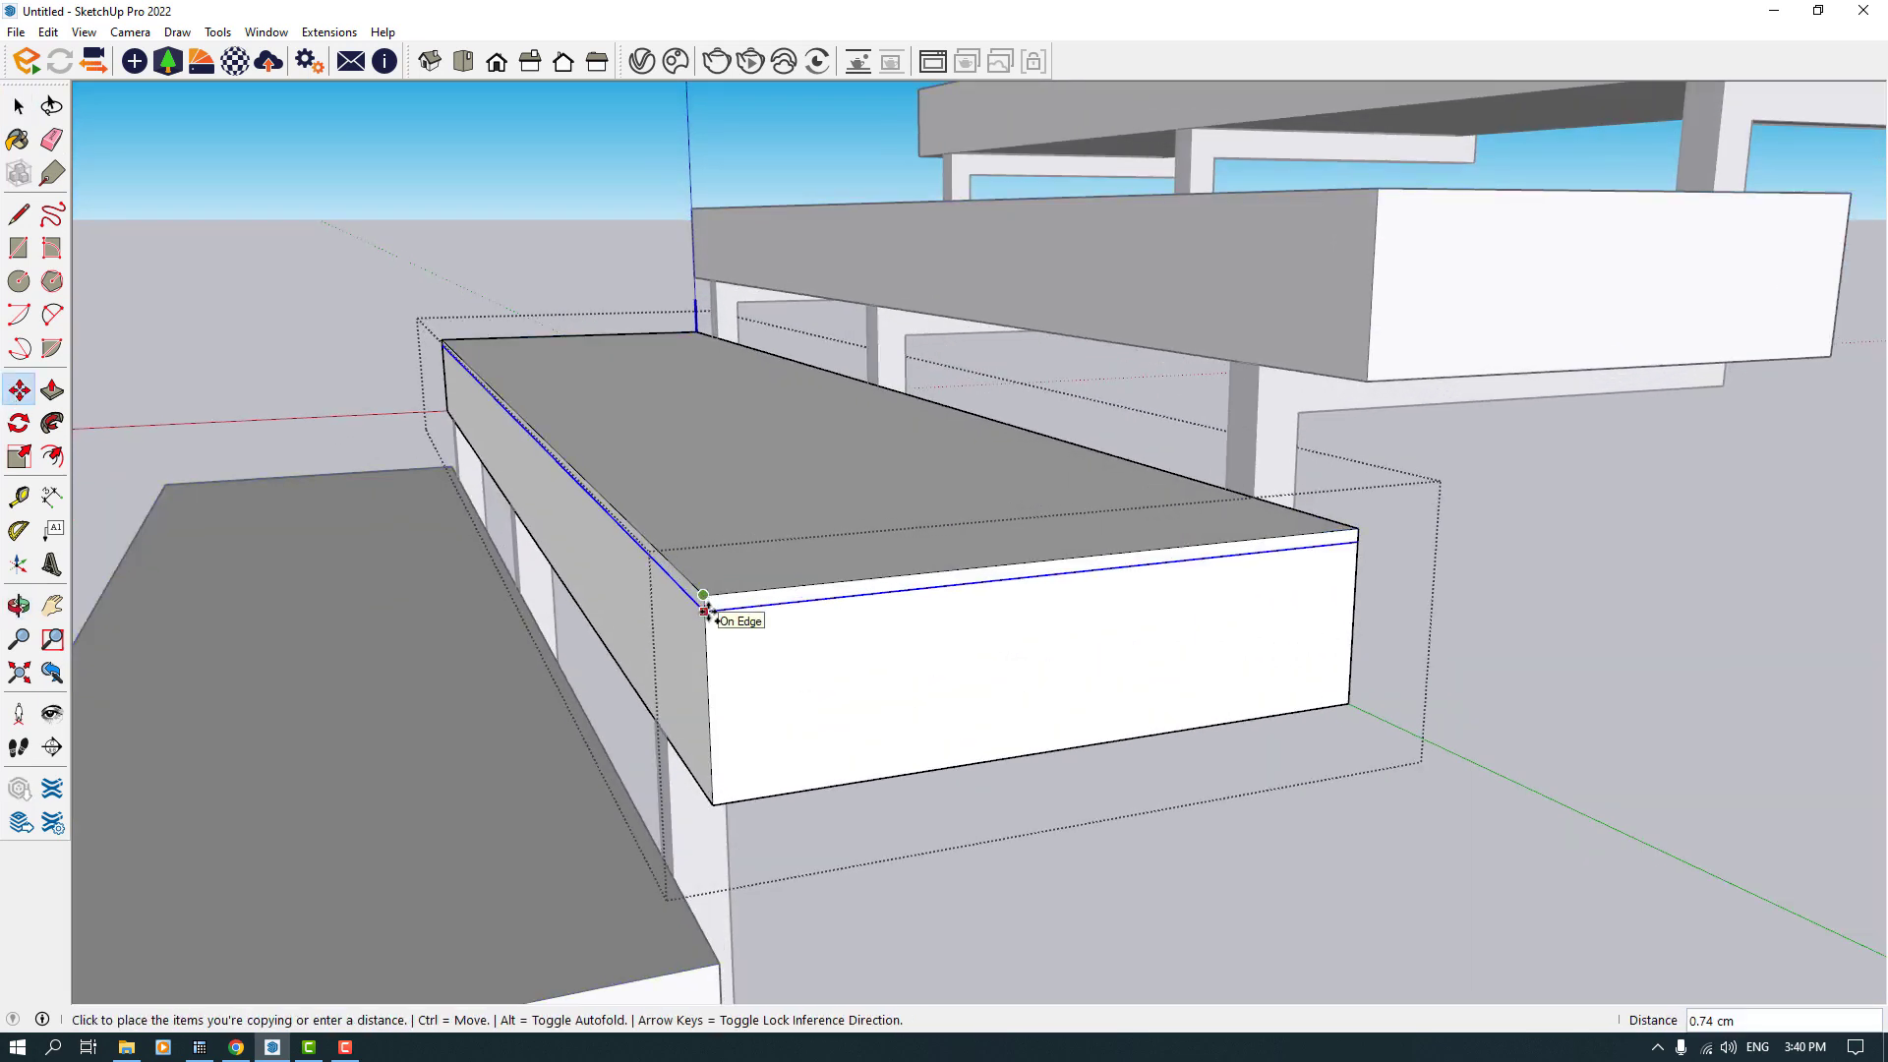
key(space)
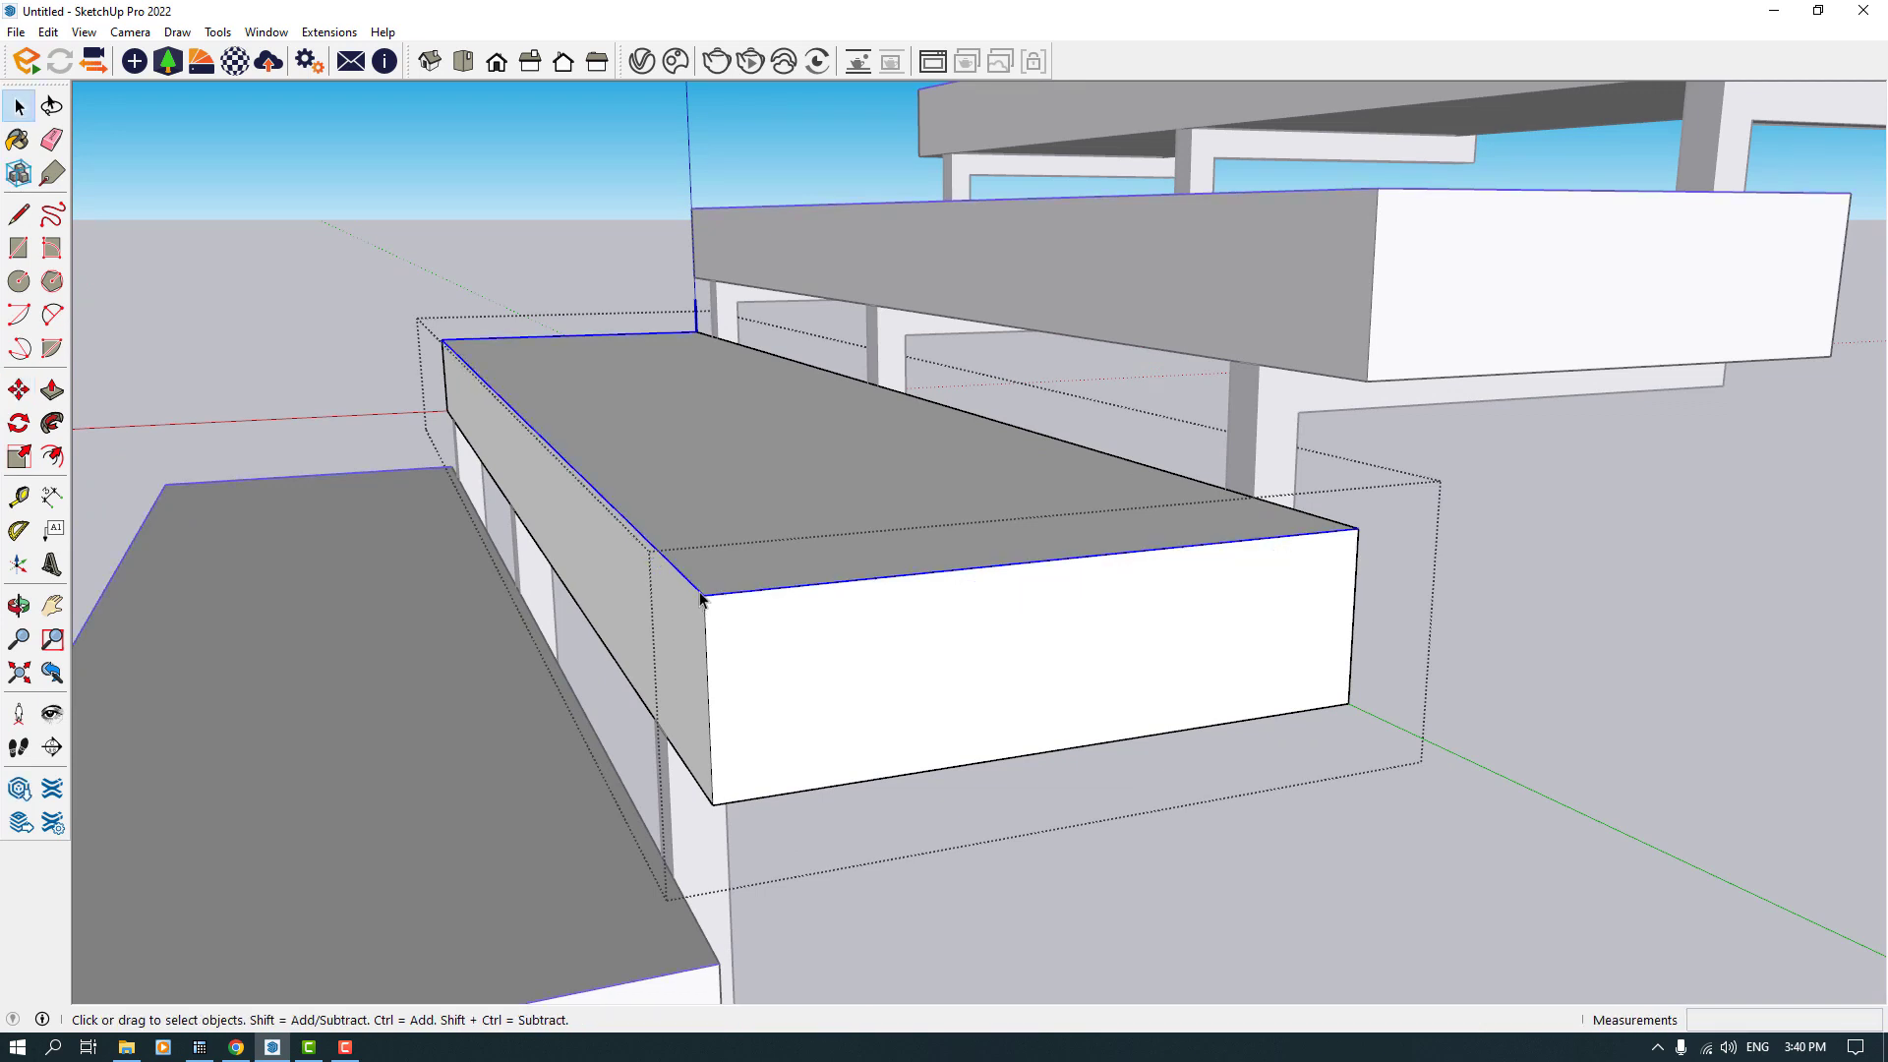
Step: Copy only the top front edge of the second-lowest tread a short distance down its front face
click(18, 390)
middle_drag(611, 647, 709, 570)
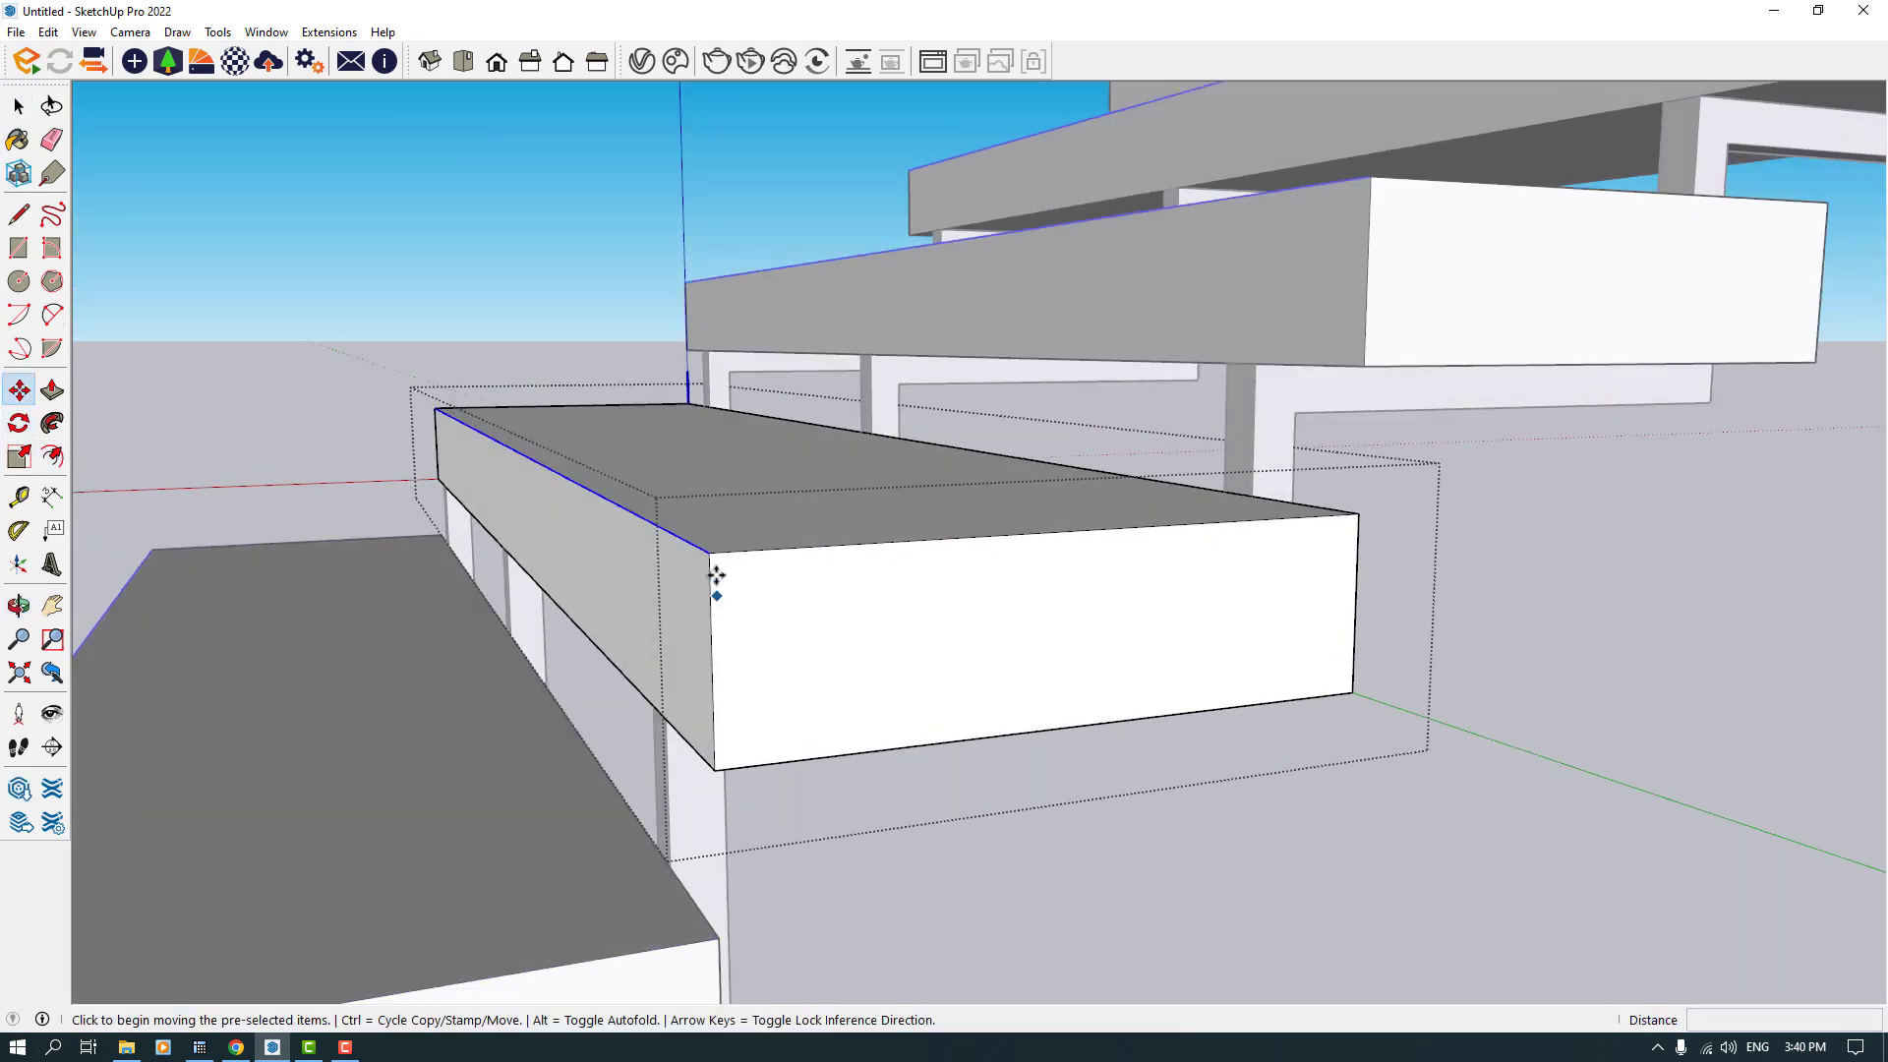
click(709, 552)
key(ctrl)
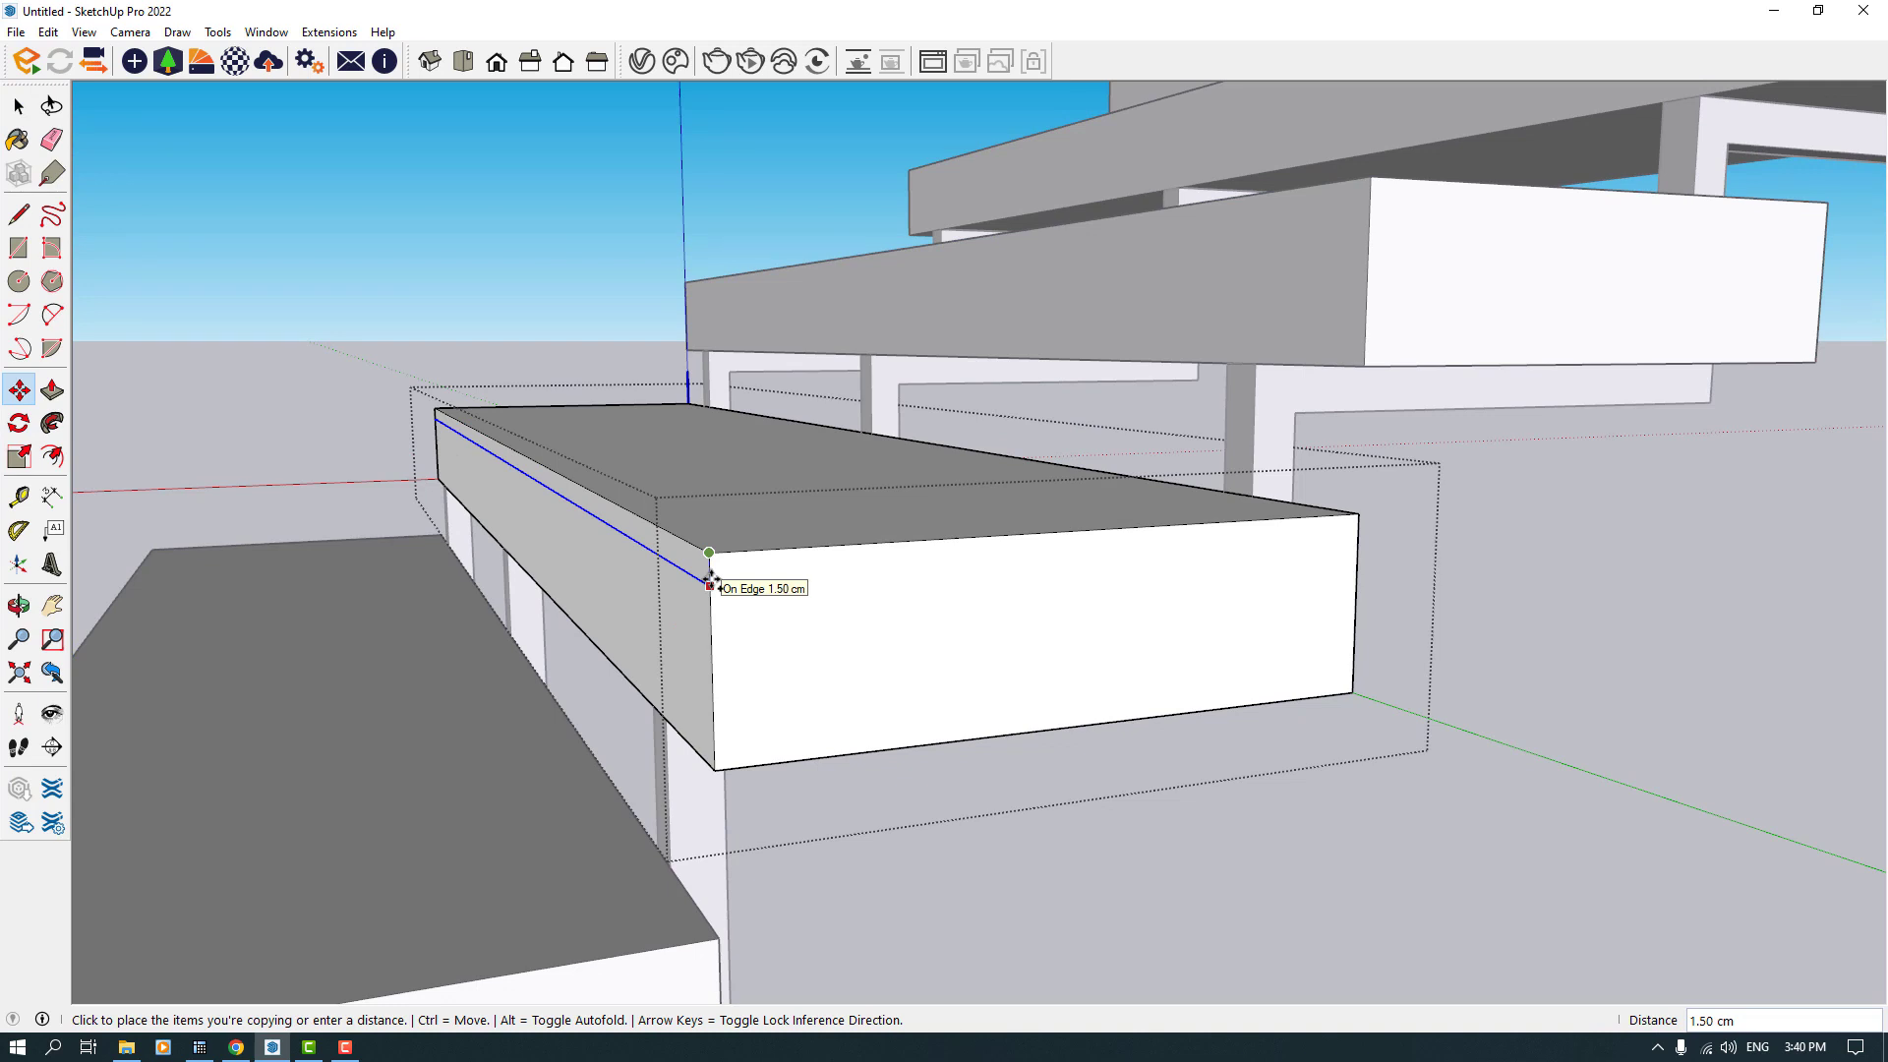
click(710, 583)
Step: Pull the narrow strip along the top of the tread's front face outward about 0.8 cm to form a projecting lip
click(52, 391)
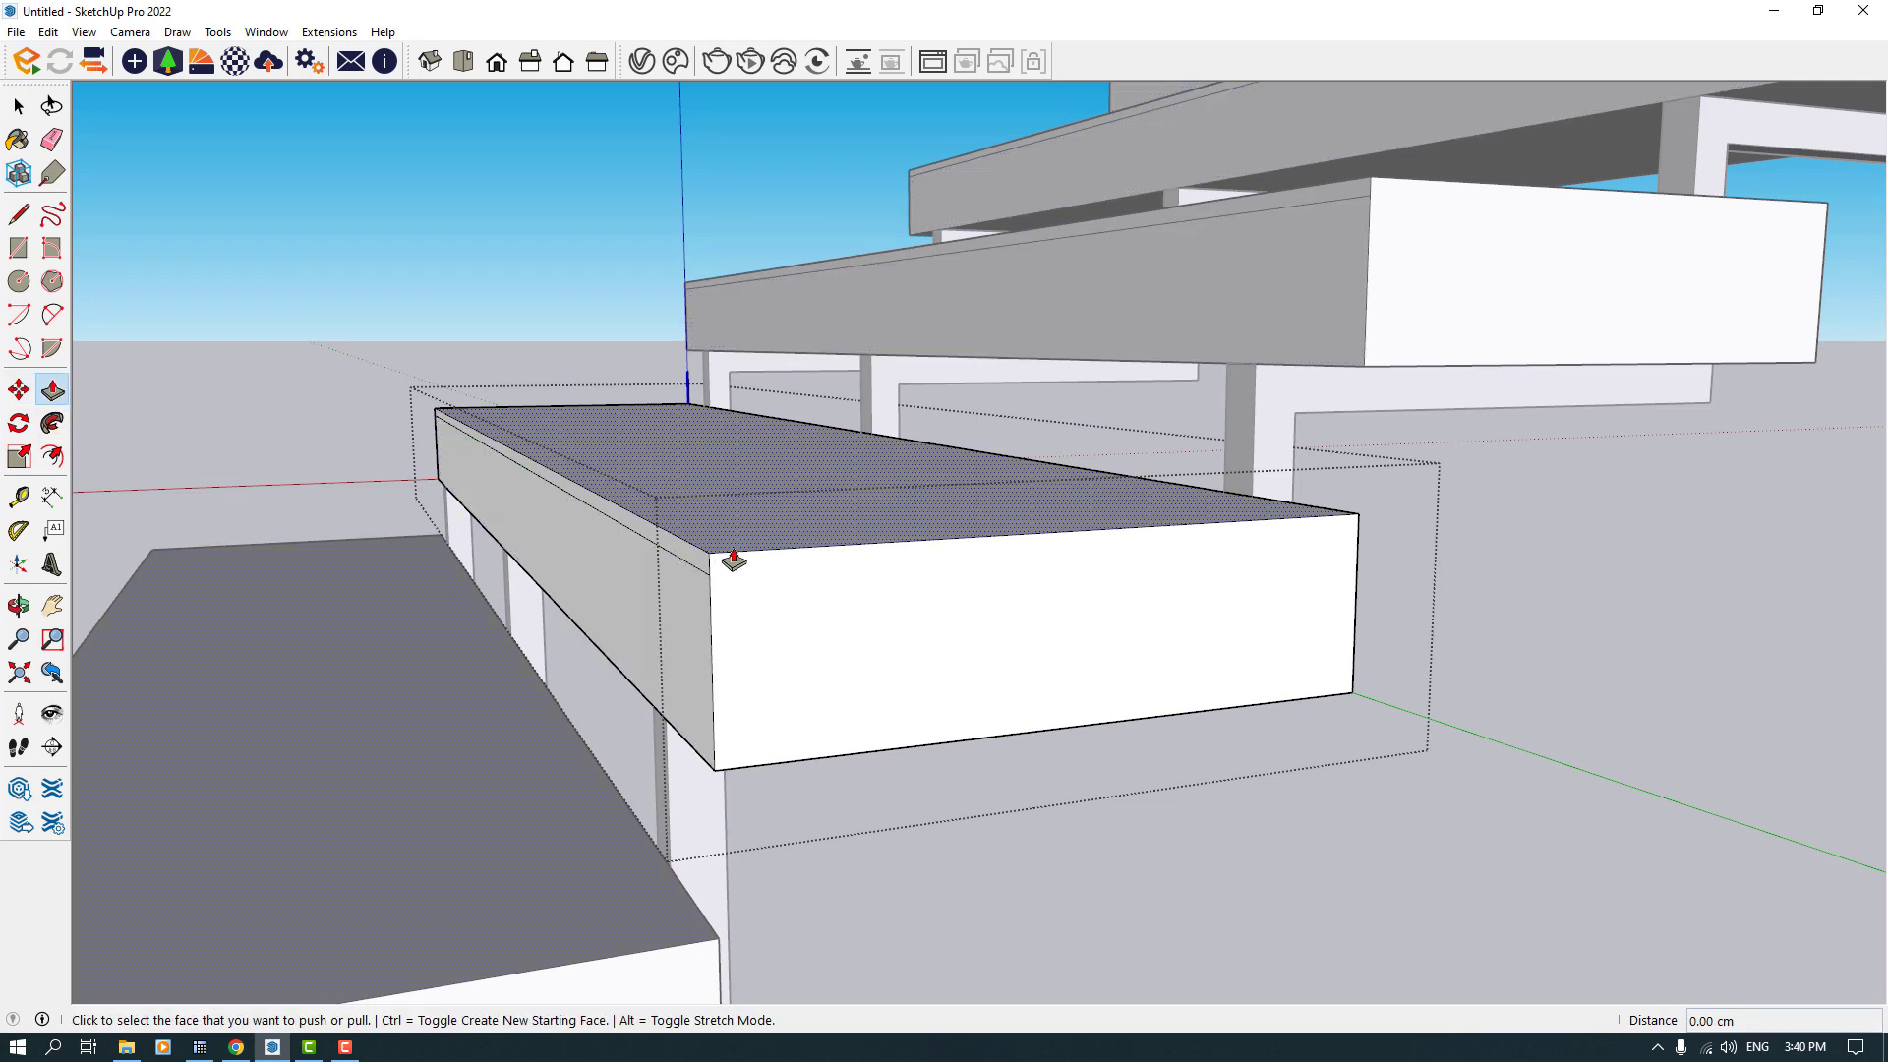
click(688, 560)
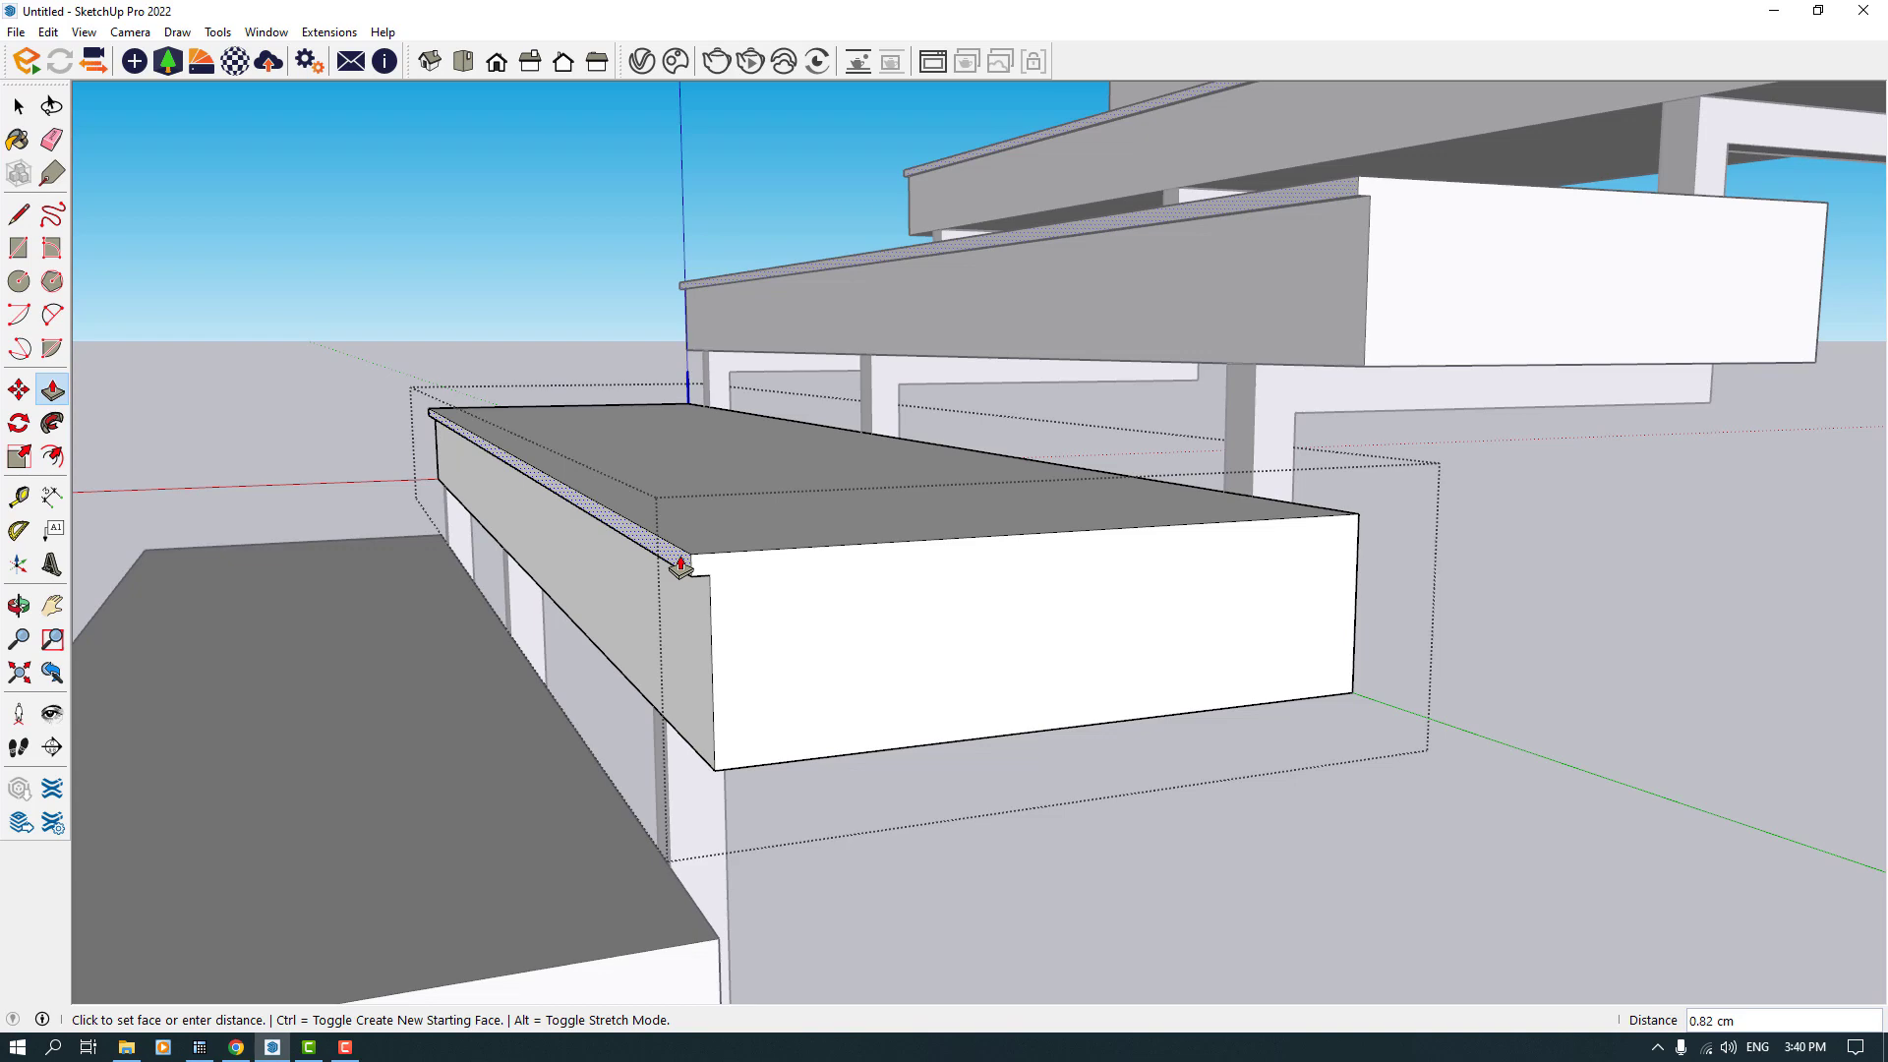
click(683, 556)
middle_drag(864, 522, 1164, 401)
key(space)
Step: Select all the treads and stepped supports and combine them into a single group
drag(342, 921, 344, 919)
middle_drag(344, 919, 857, 537)
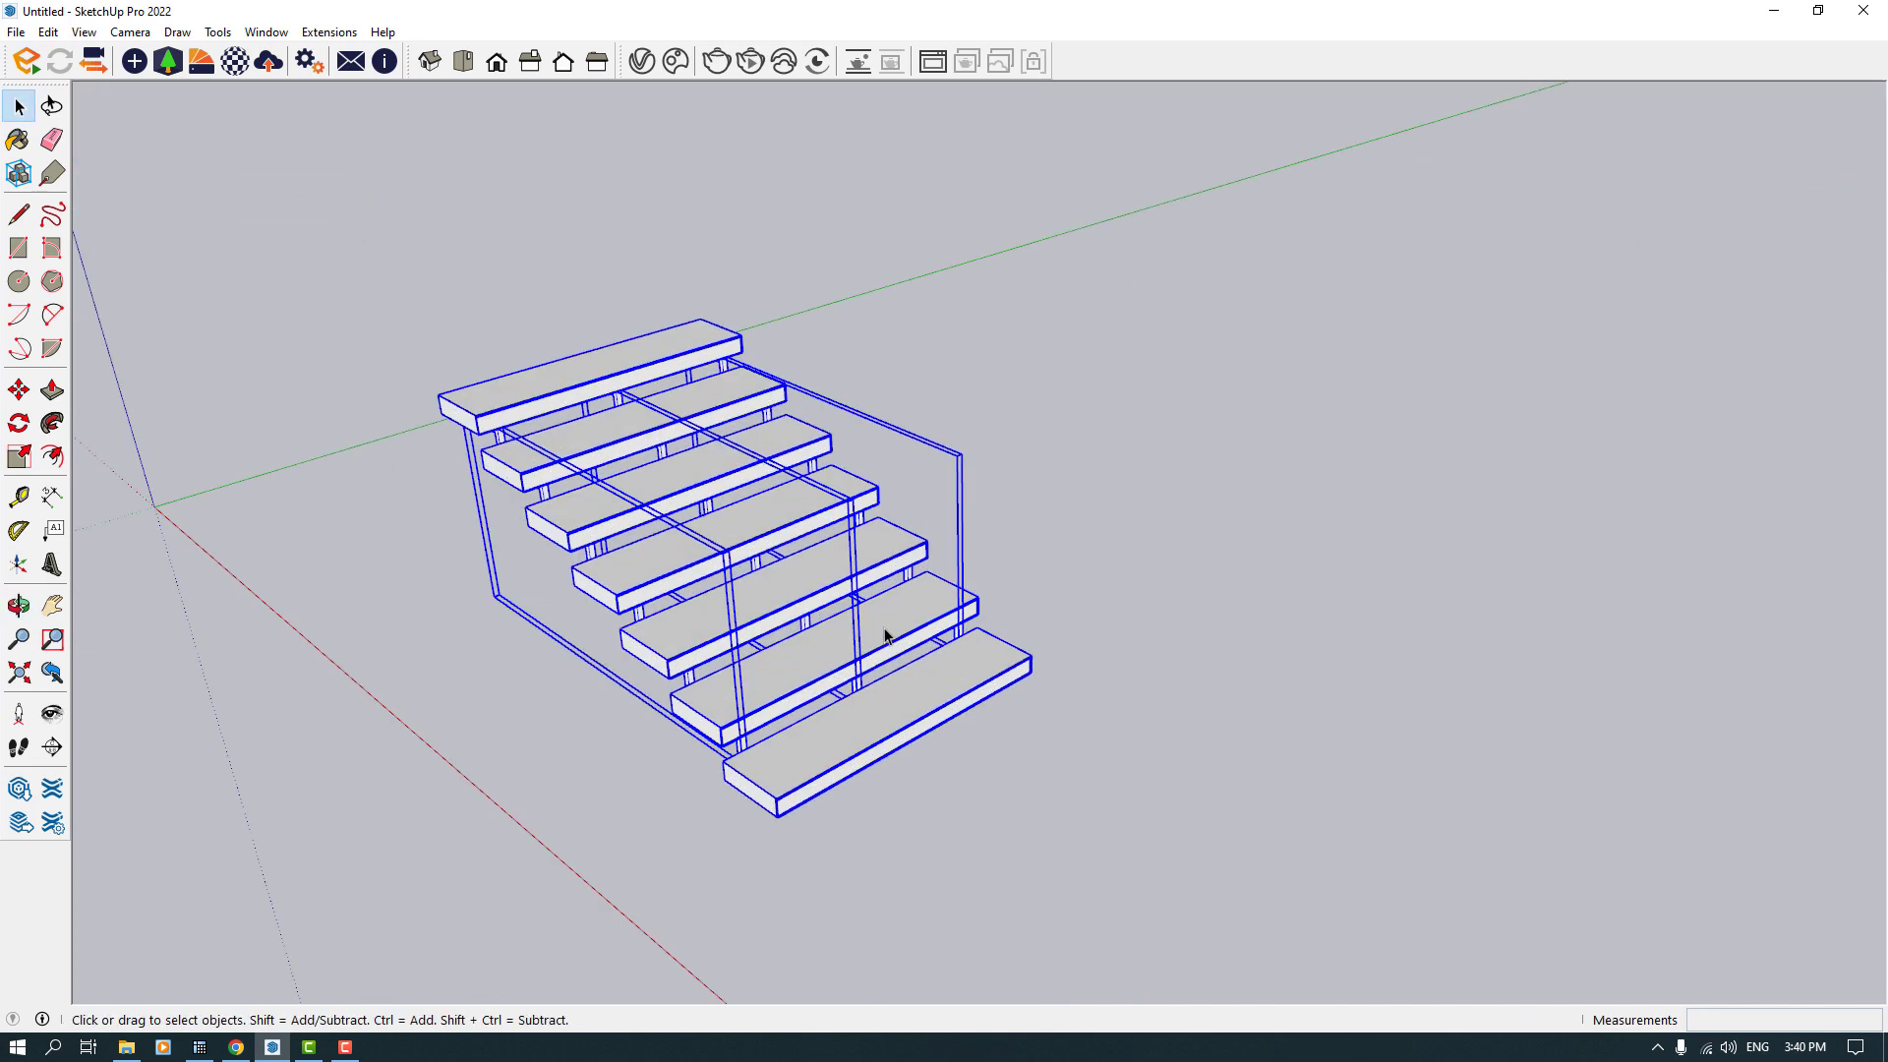
right_click(857, 537)
click(960, 727)
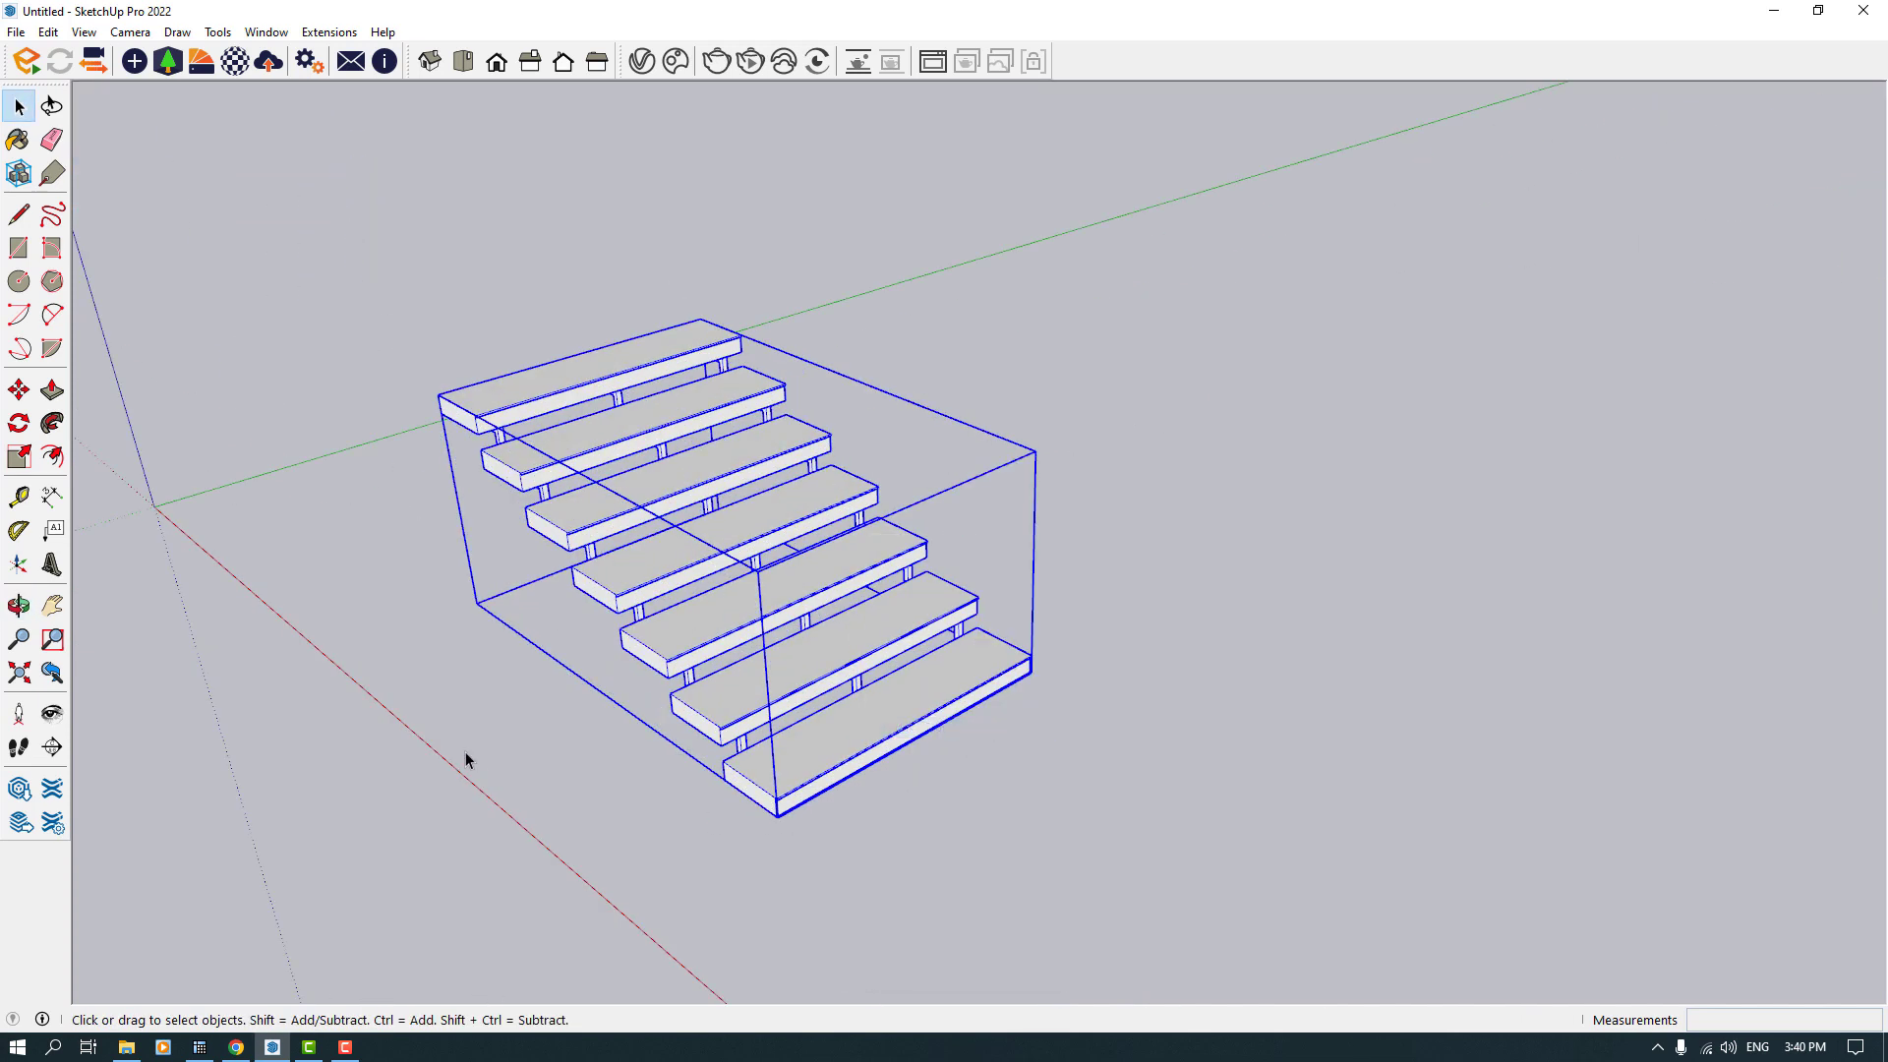
Step: Move the staircase group by its lower back corner onto the model origin and deselect it
click(18, 390)
click(475, 607)
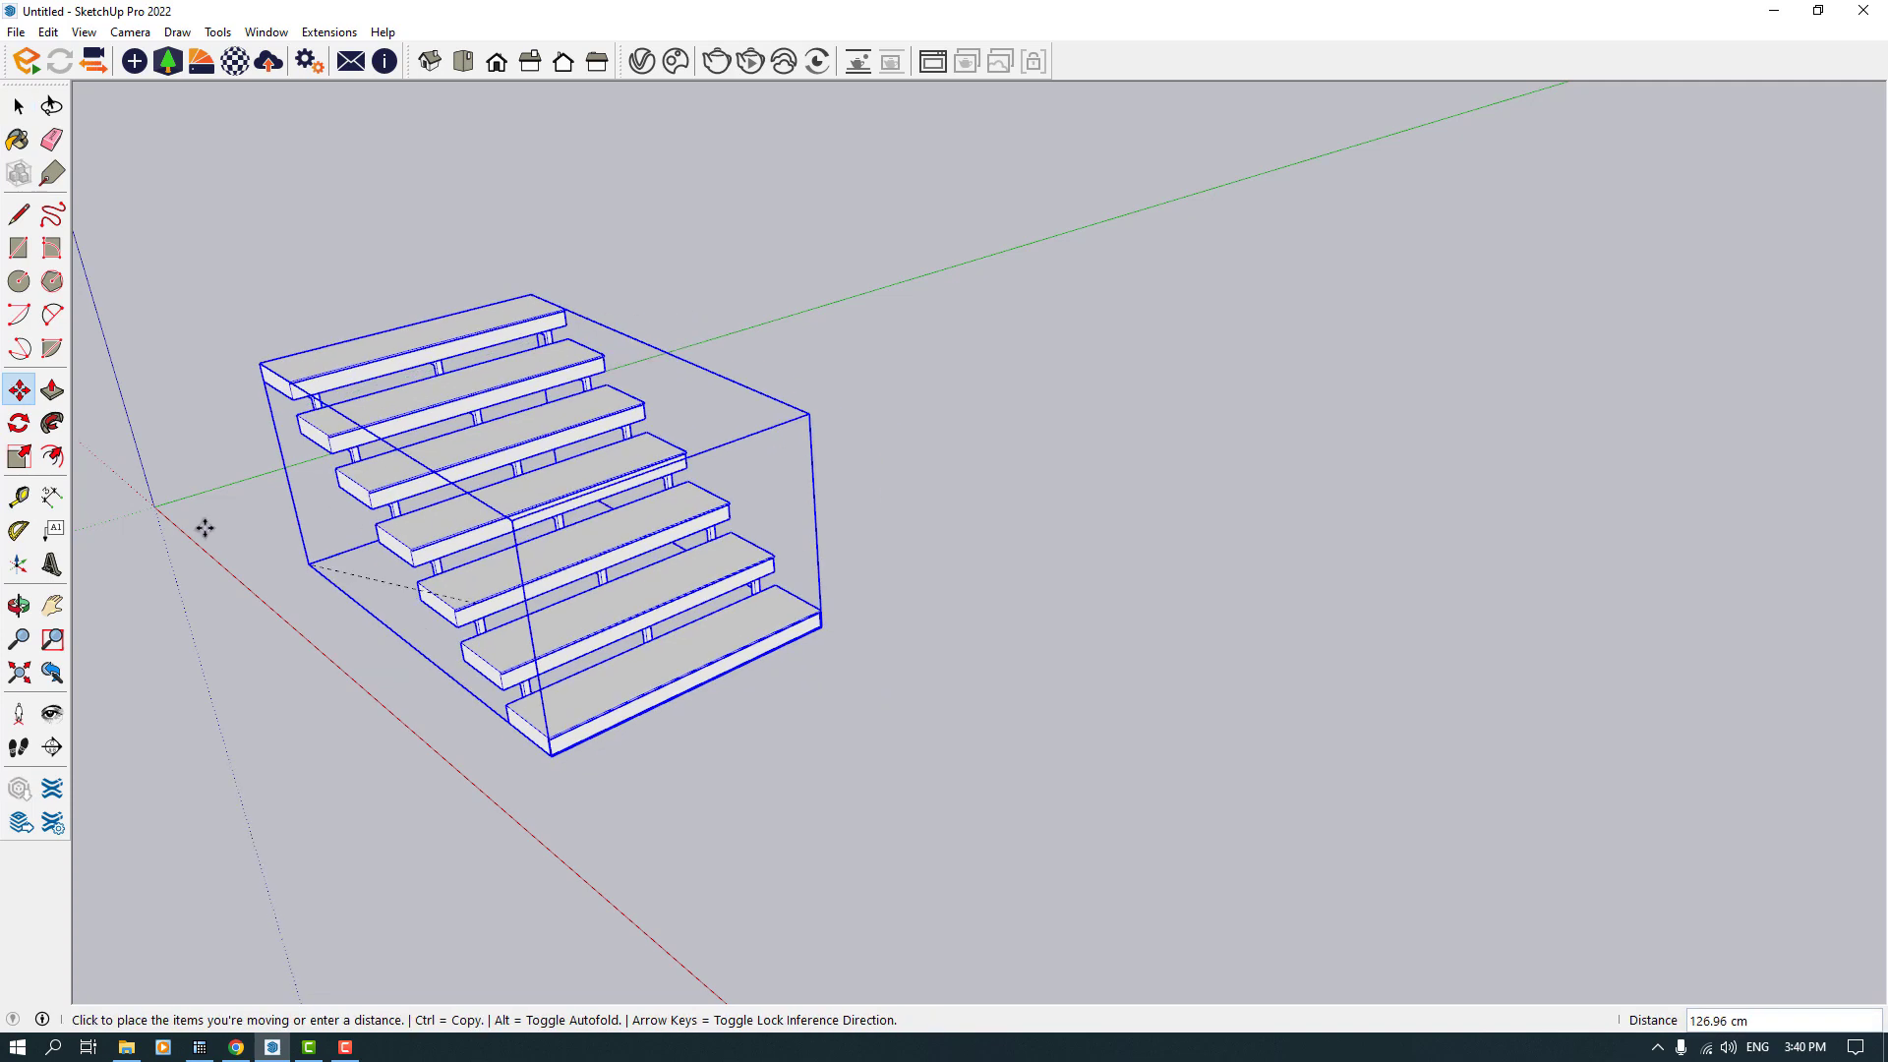
click(155, 506)
middle_drag(154, 506, 821, 659)
click(763, 758)
Step: Frame the whole staircase in a raised perspective view and set the camera's eye height to about 225 cm using Look Around
scroll(863, 716, up, 3)
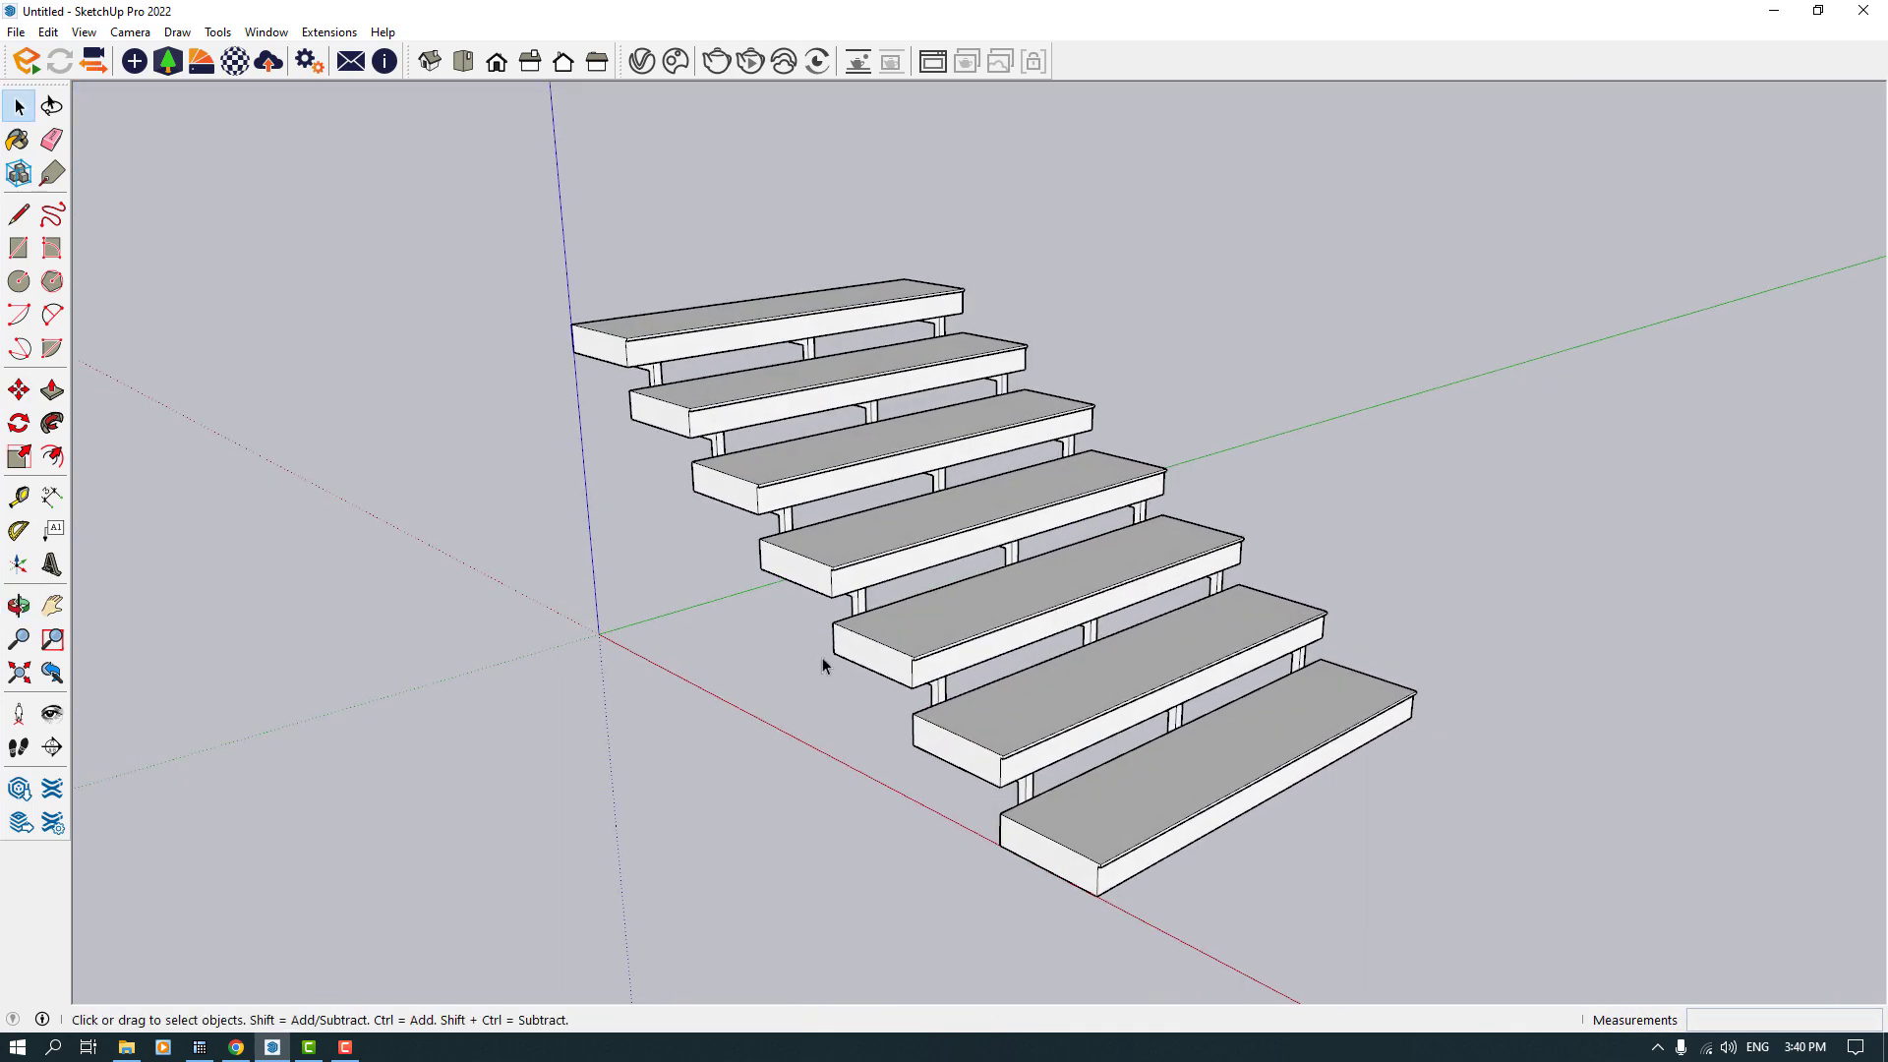
middle_drag(454, 295, 462, 364)
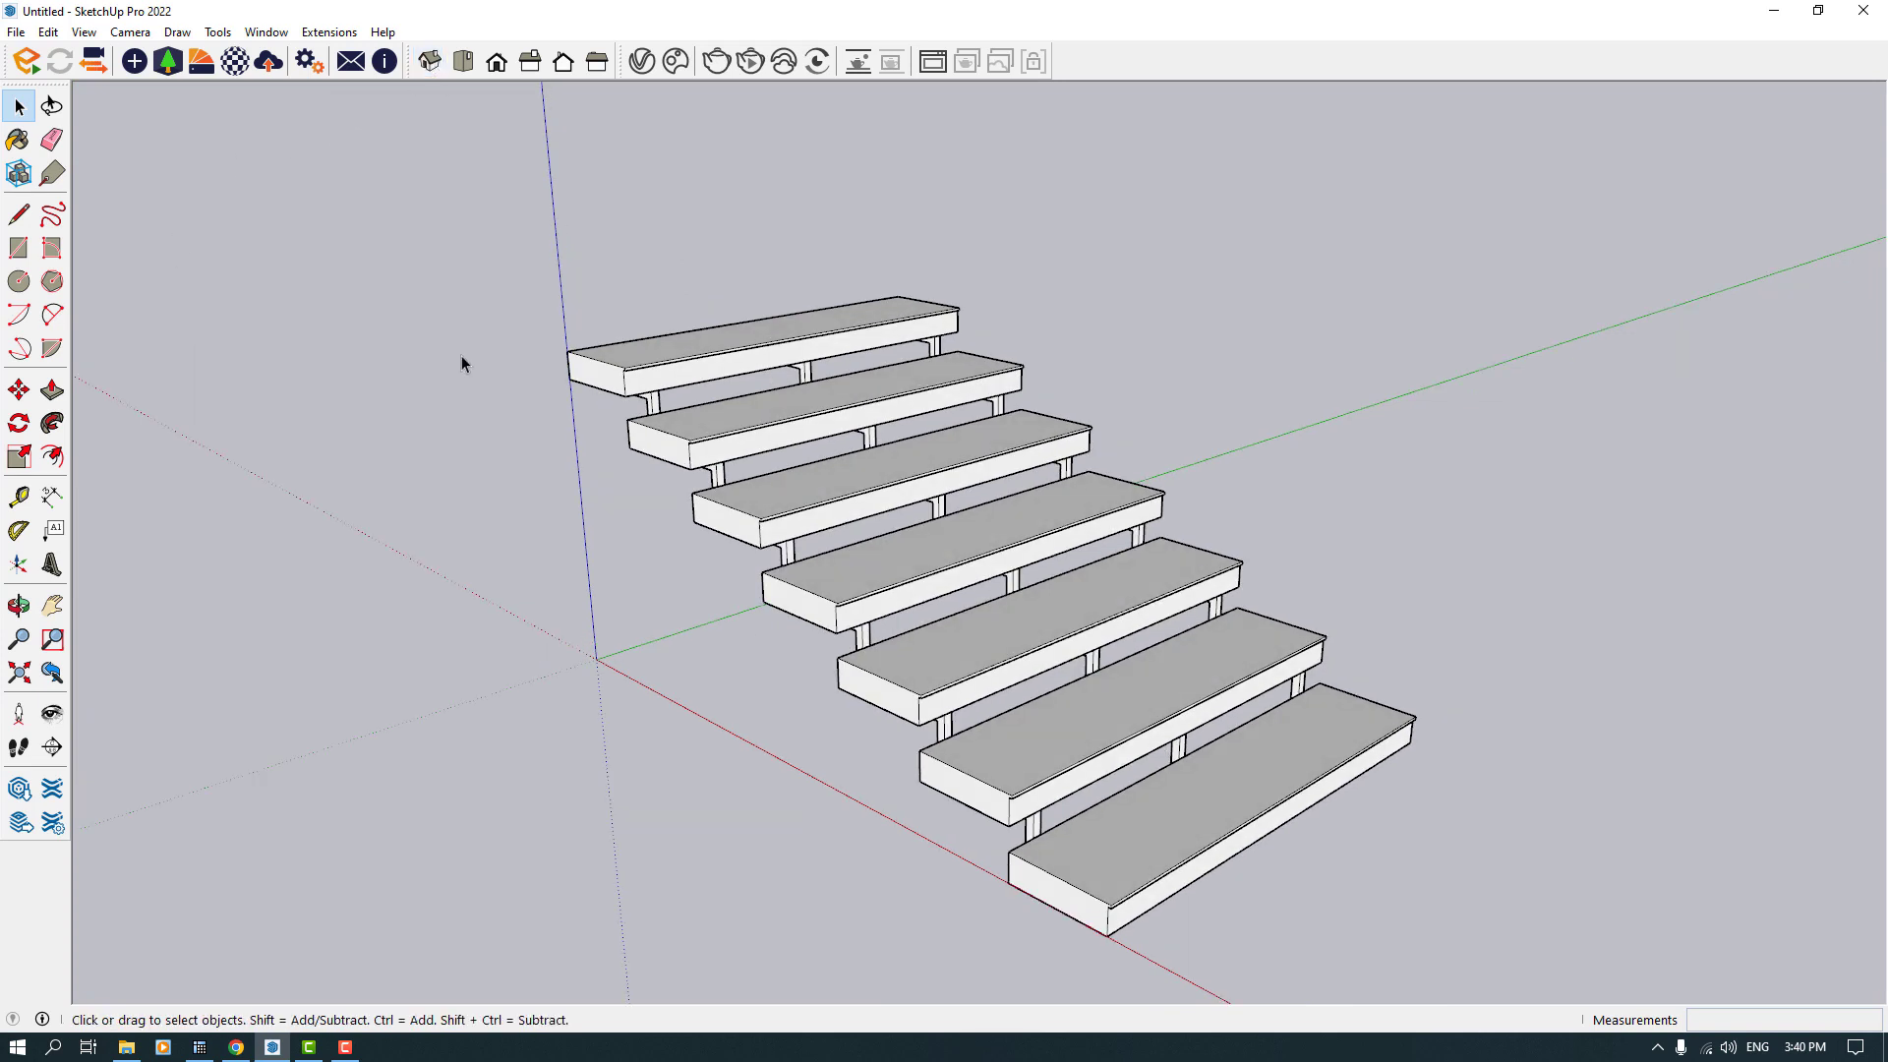
click(51, 713)
text(22)
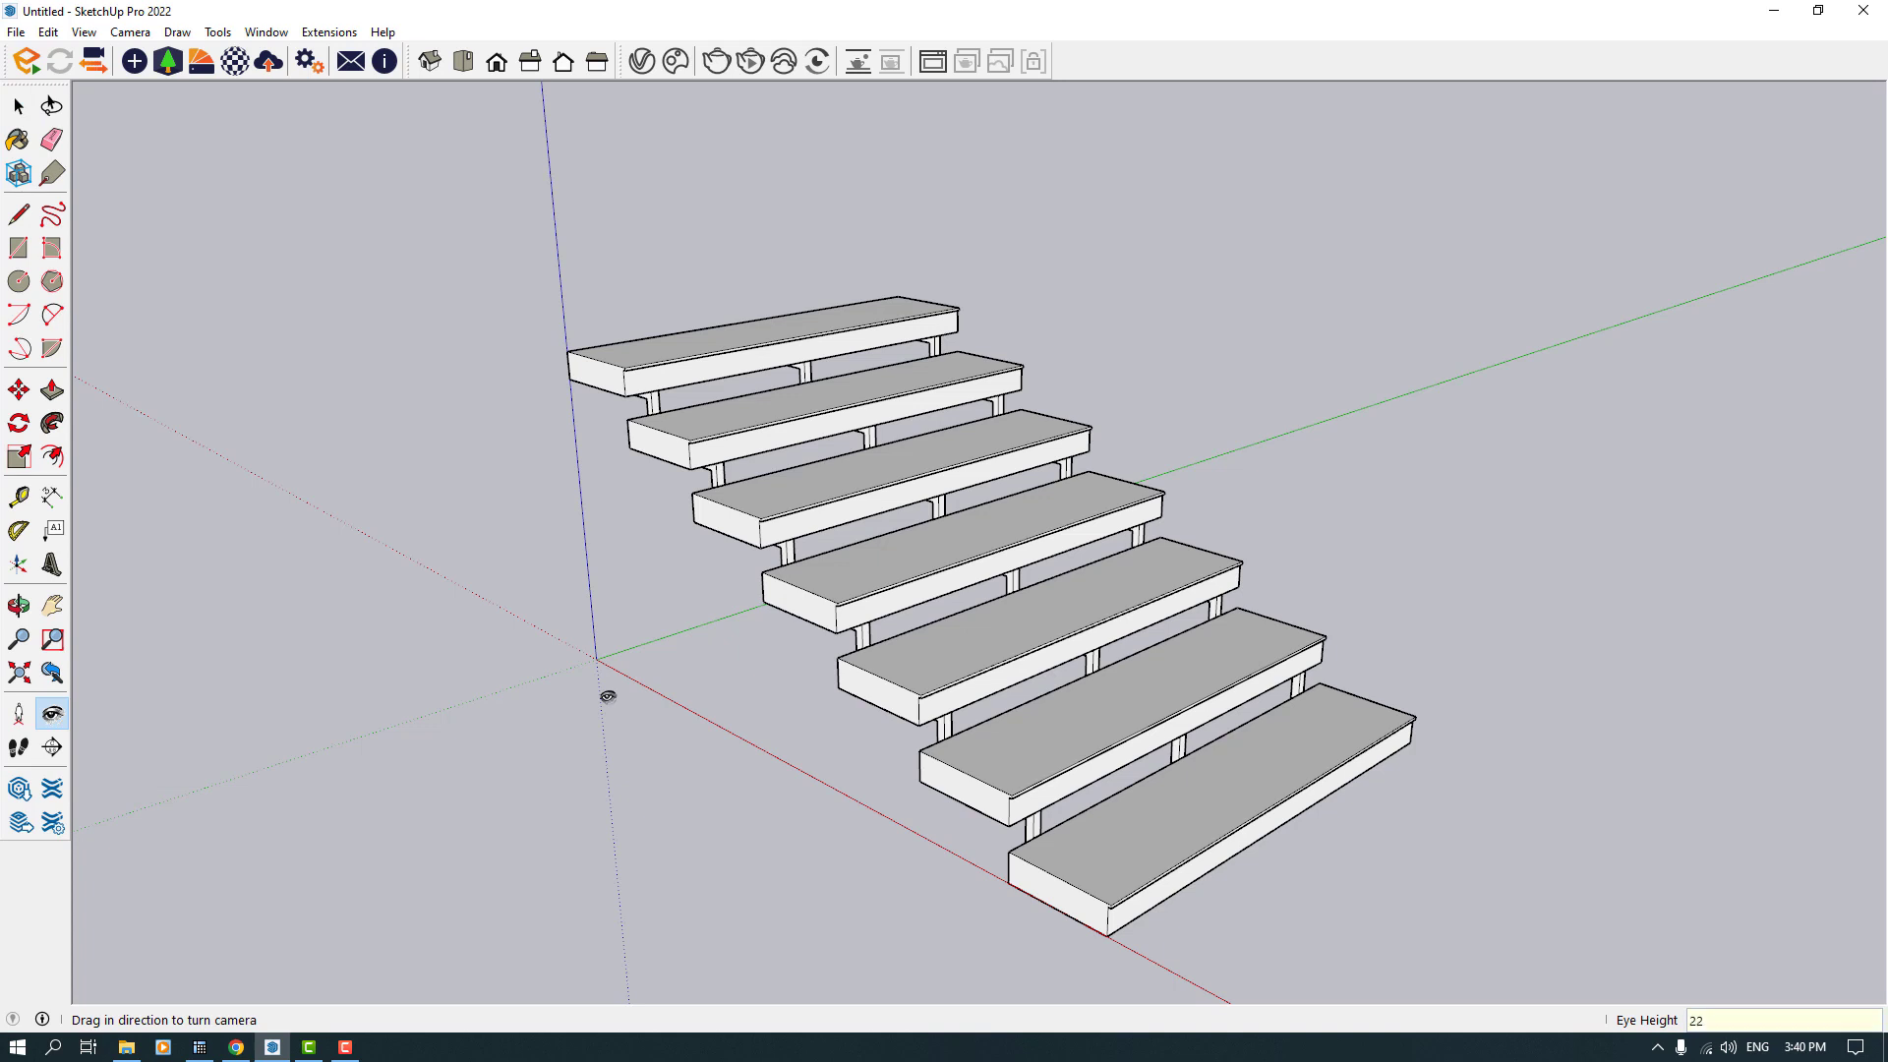
text(2)
key(Return)
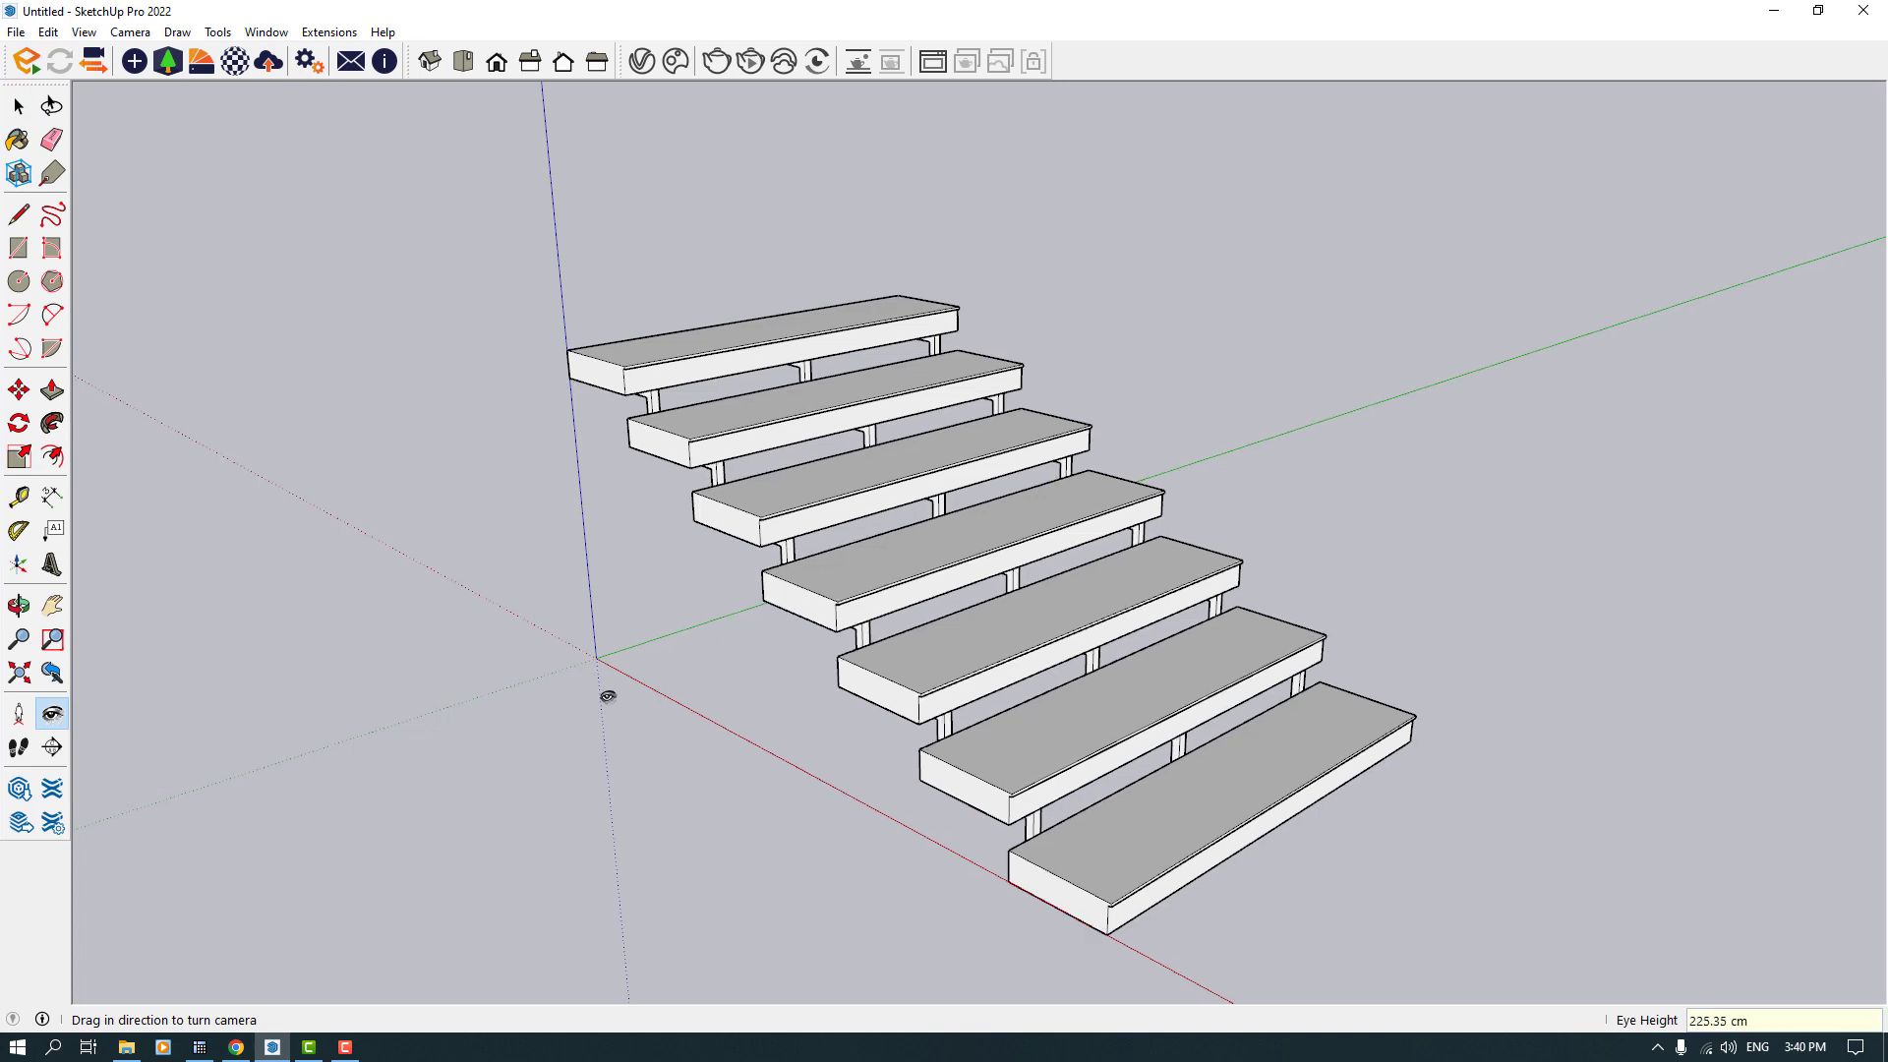
key(space)
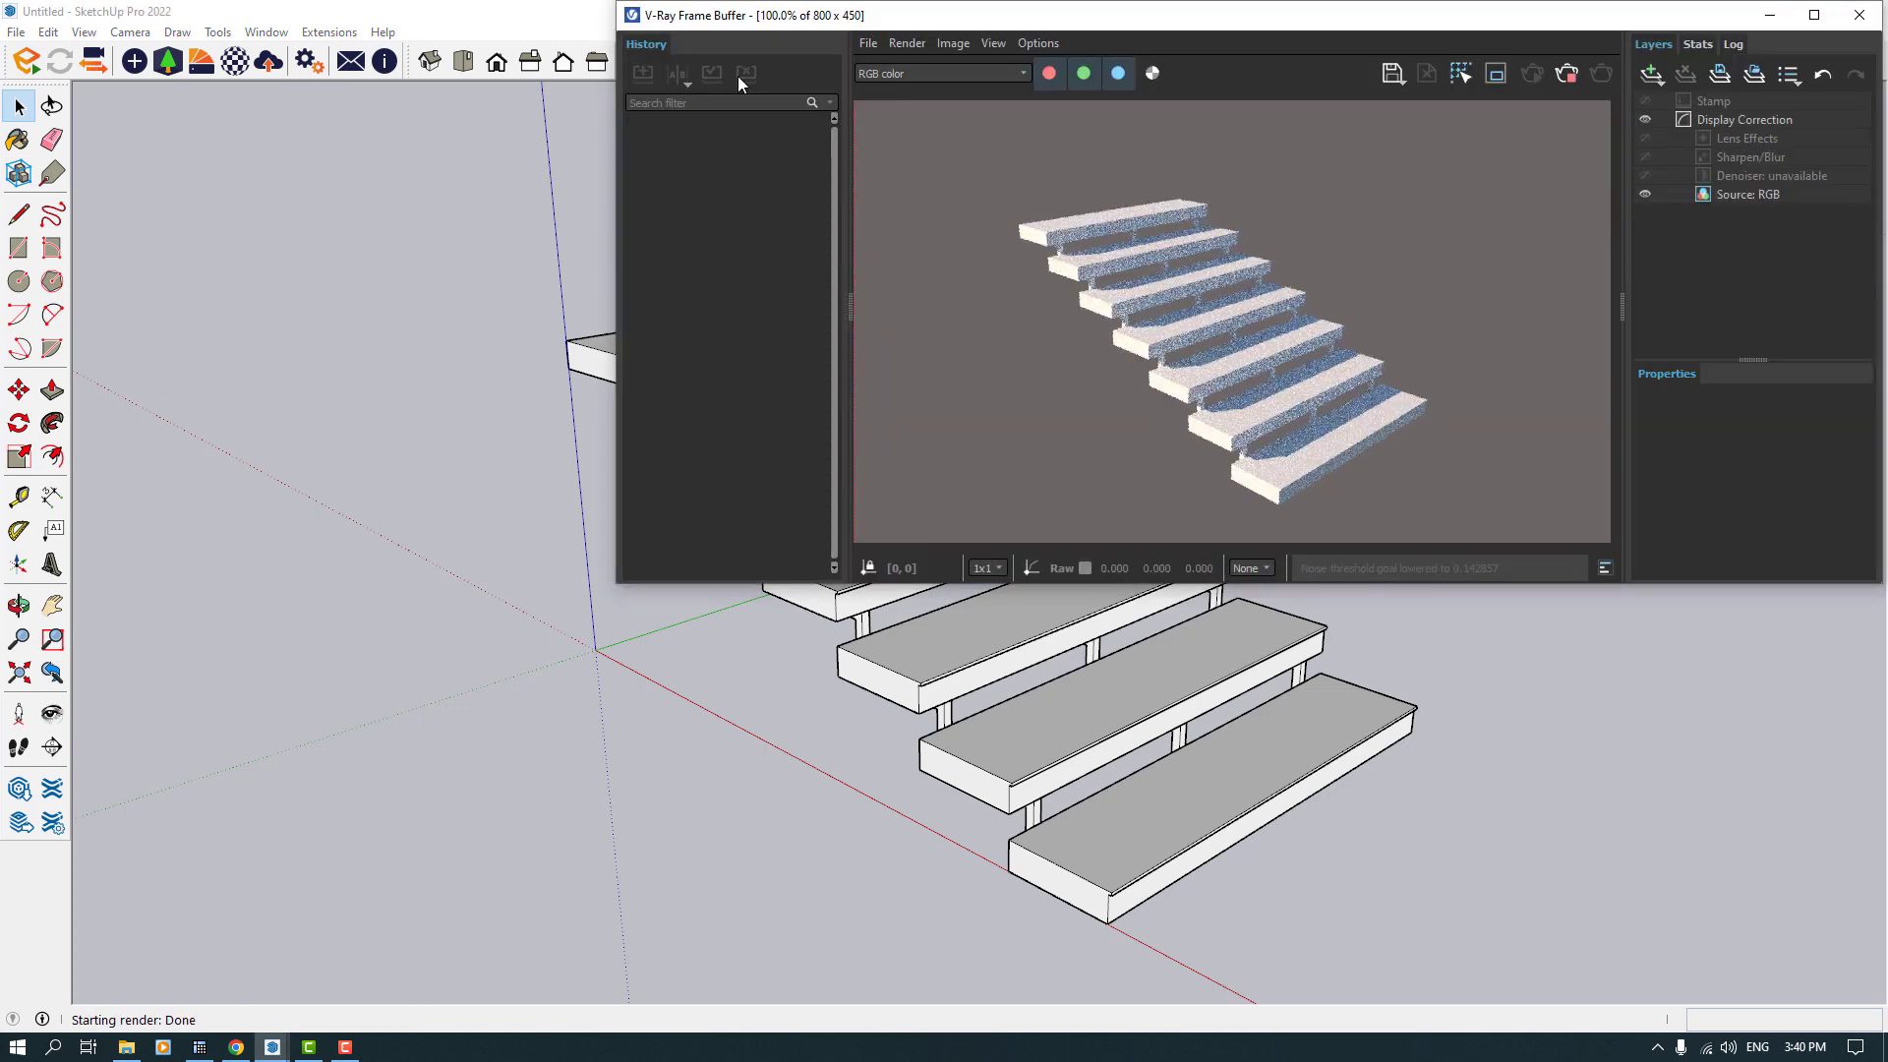
Step: Render the staircase in V-Ray, hide the history and layers areas to examine the image, and close the frame buffer
click(849, 250)
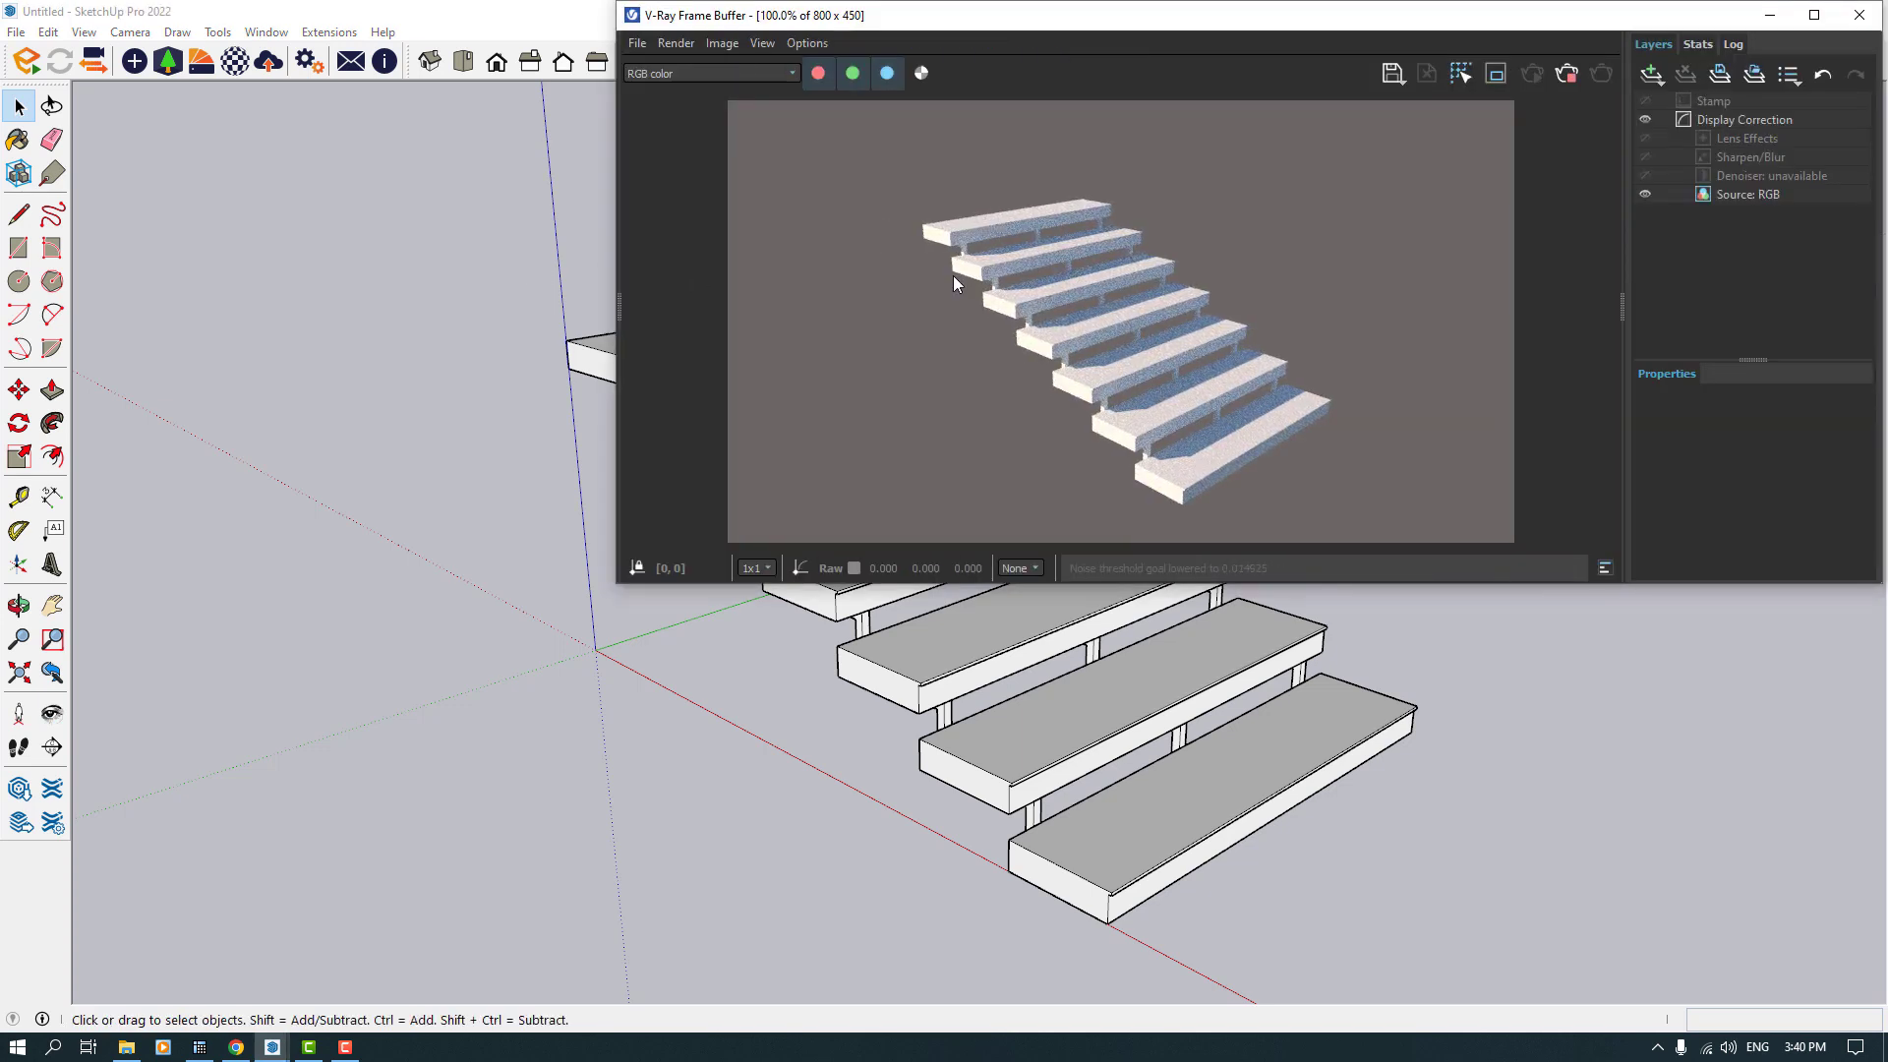
click(1622, 234)
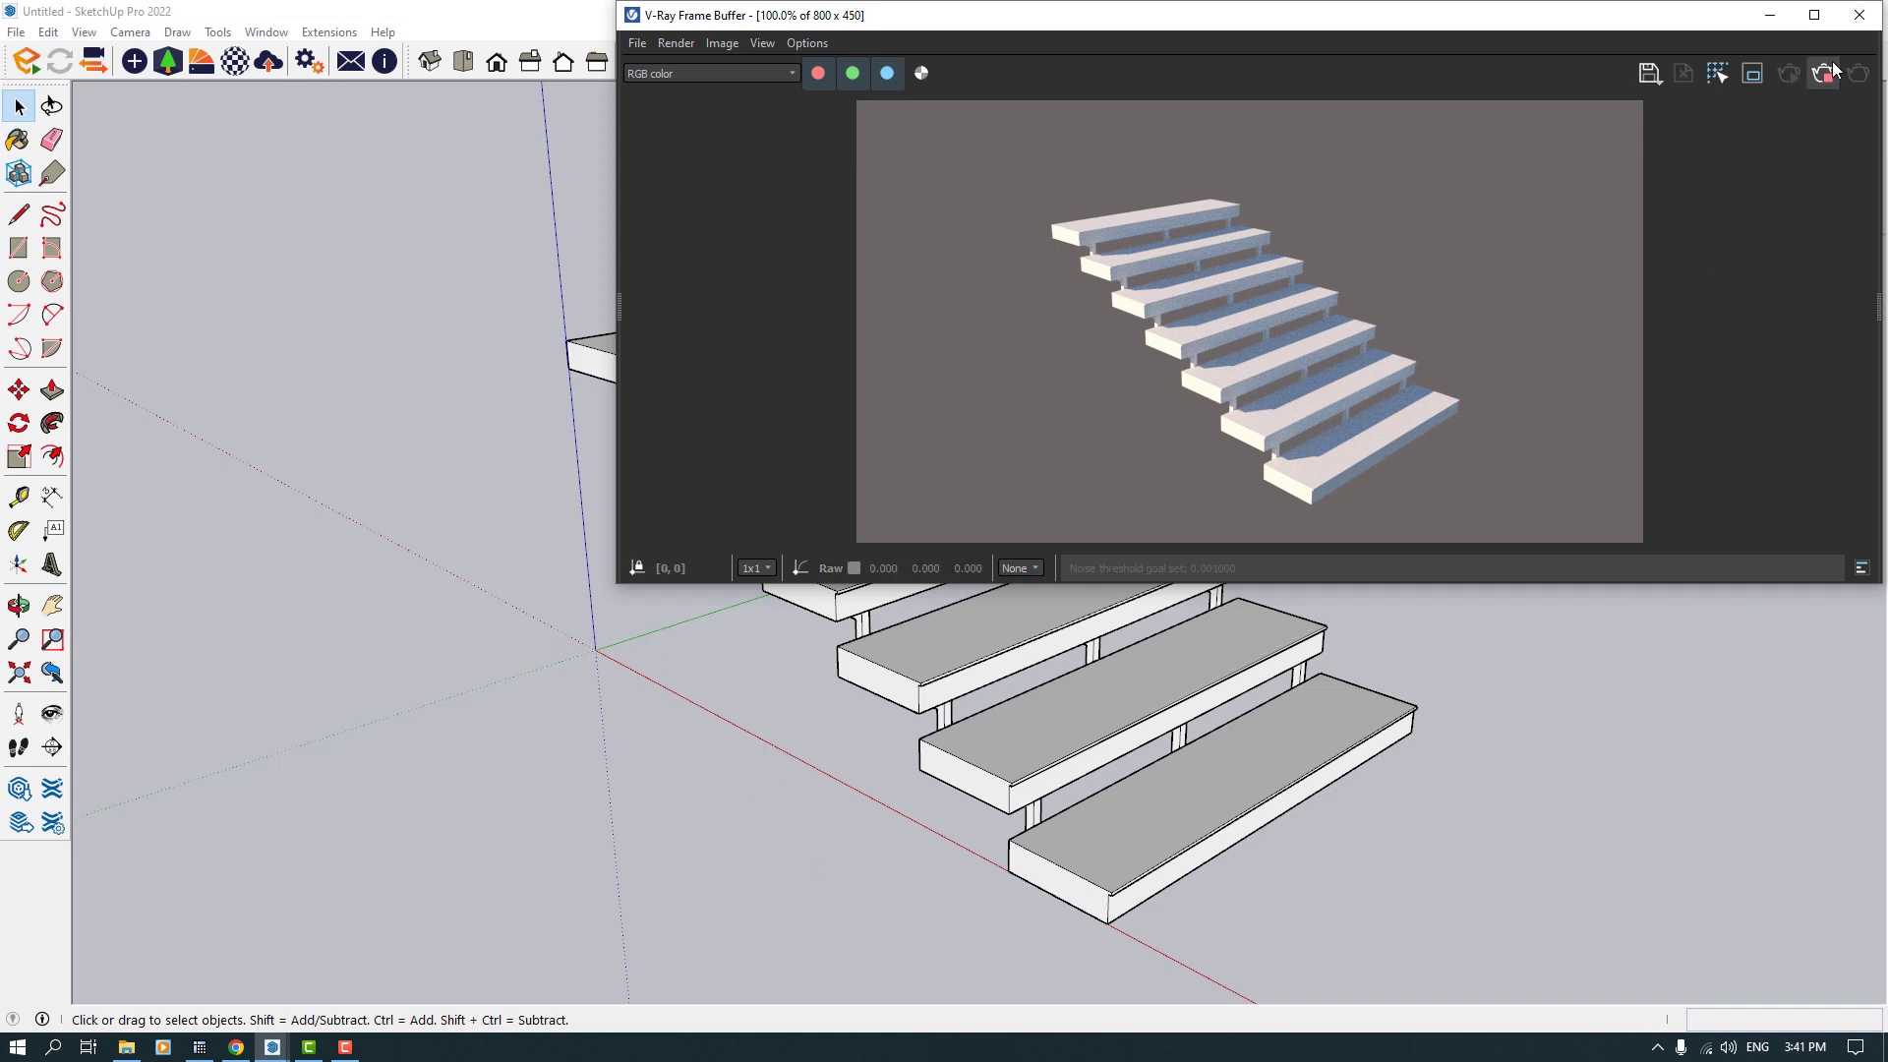
click(1858, 15)
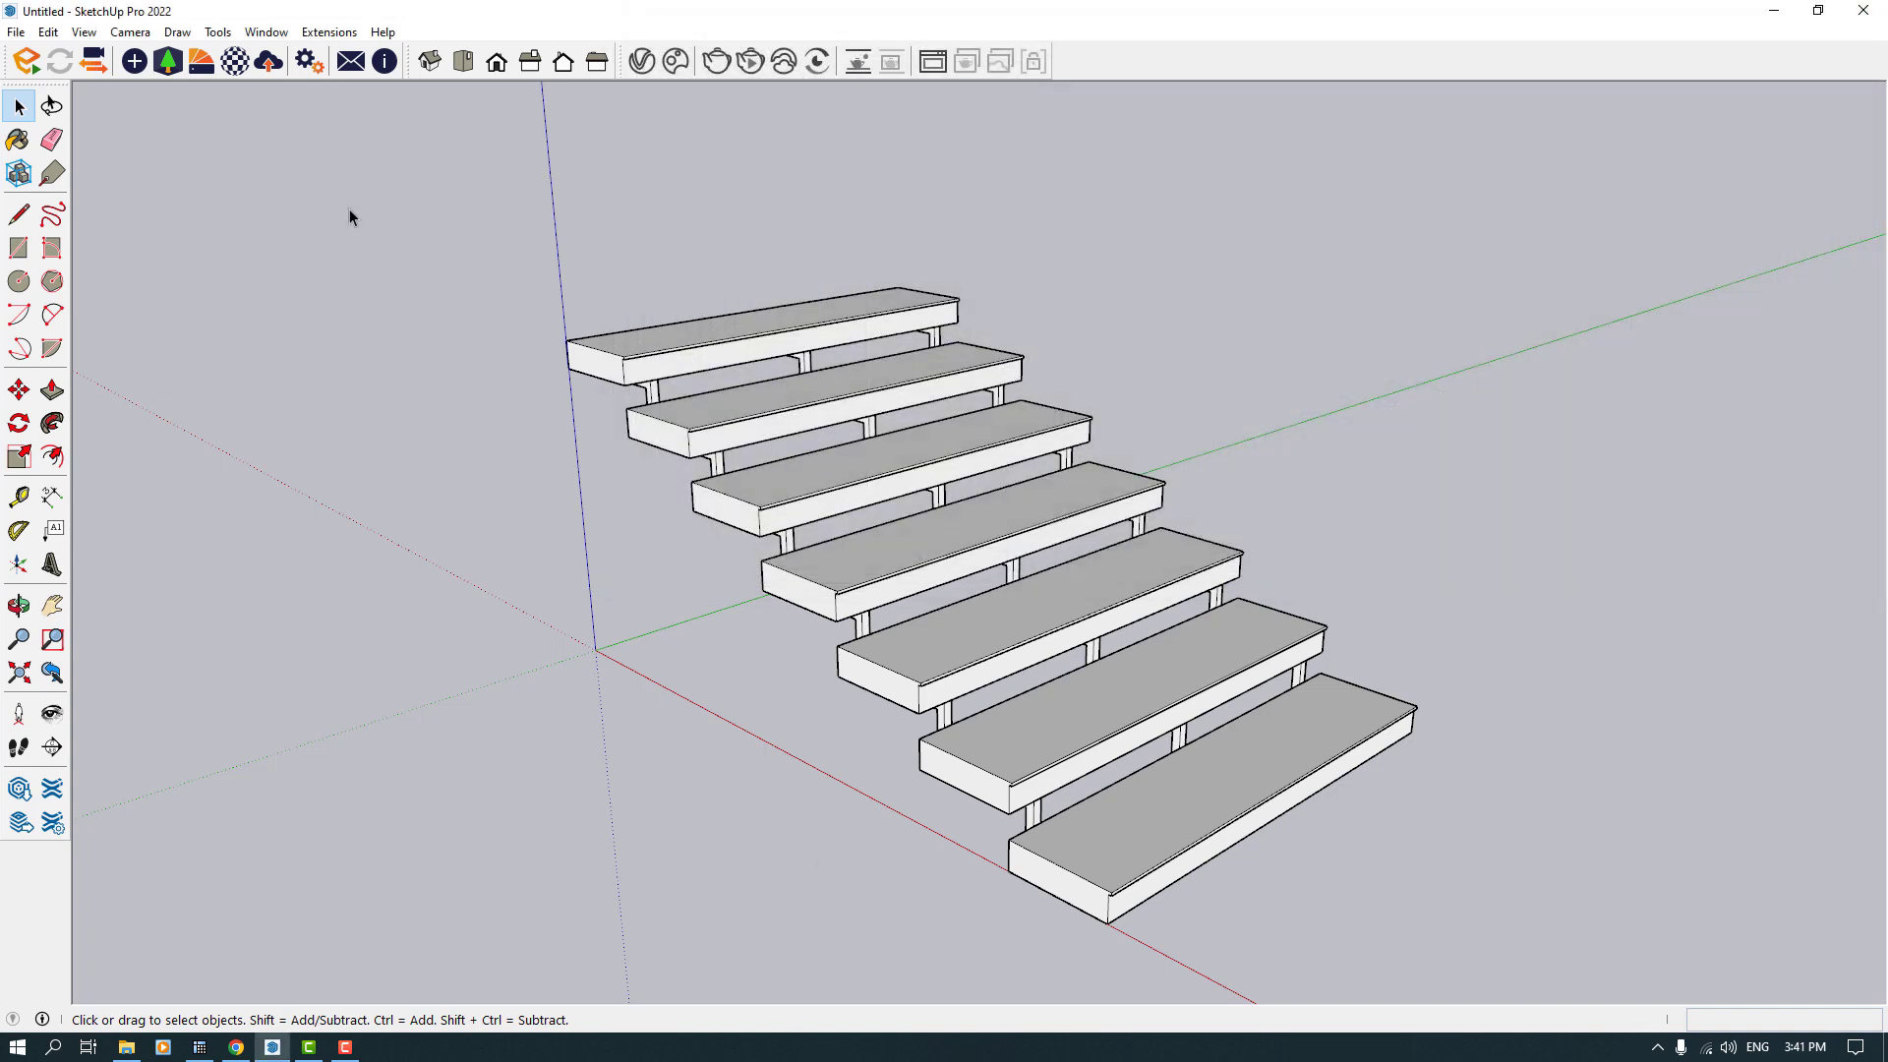
Step: Edit the edge settings of the current Simple Style and set the profile line thickness to 1
click(21, 143)
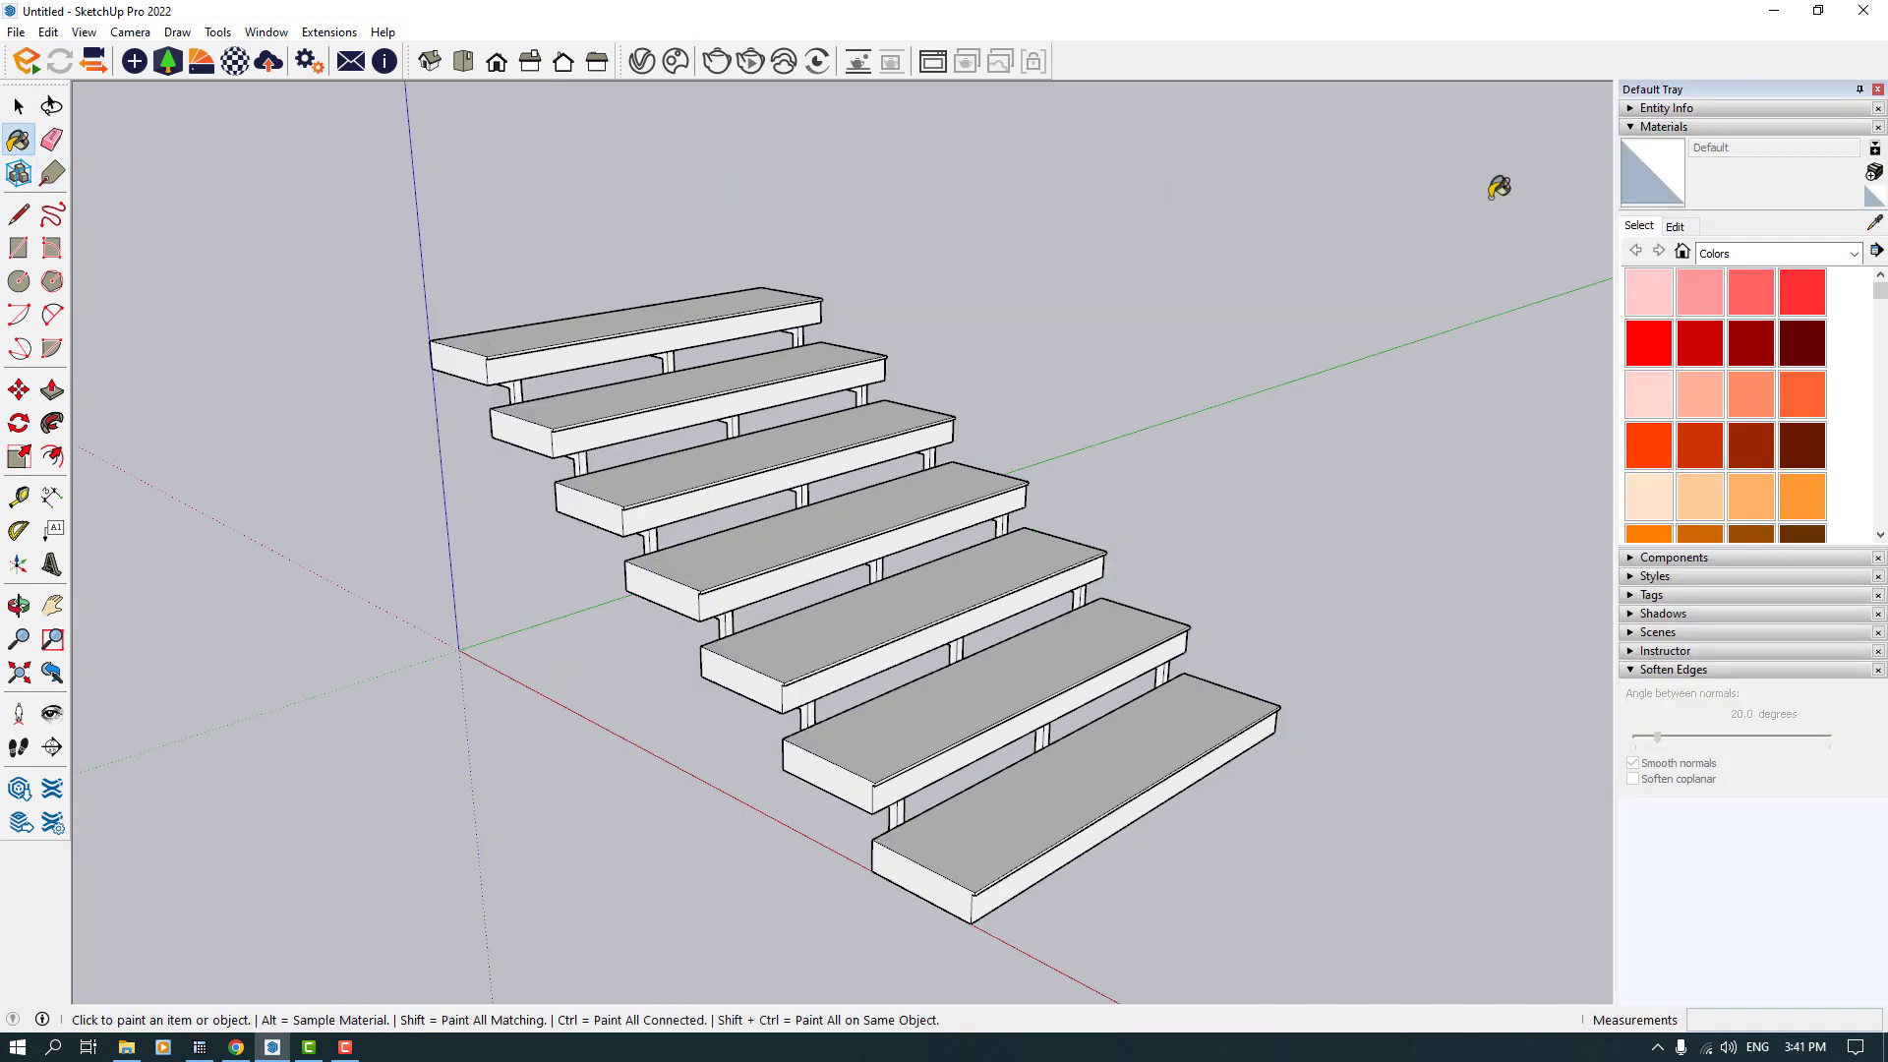
click(1671, 128)
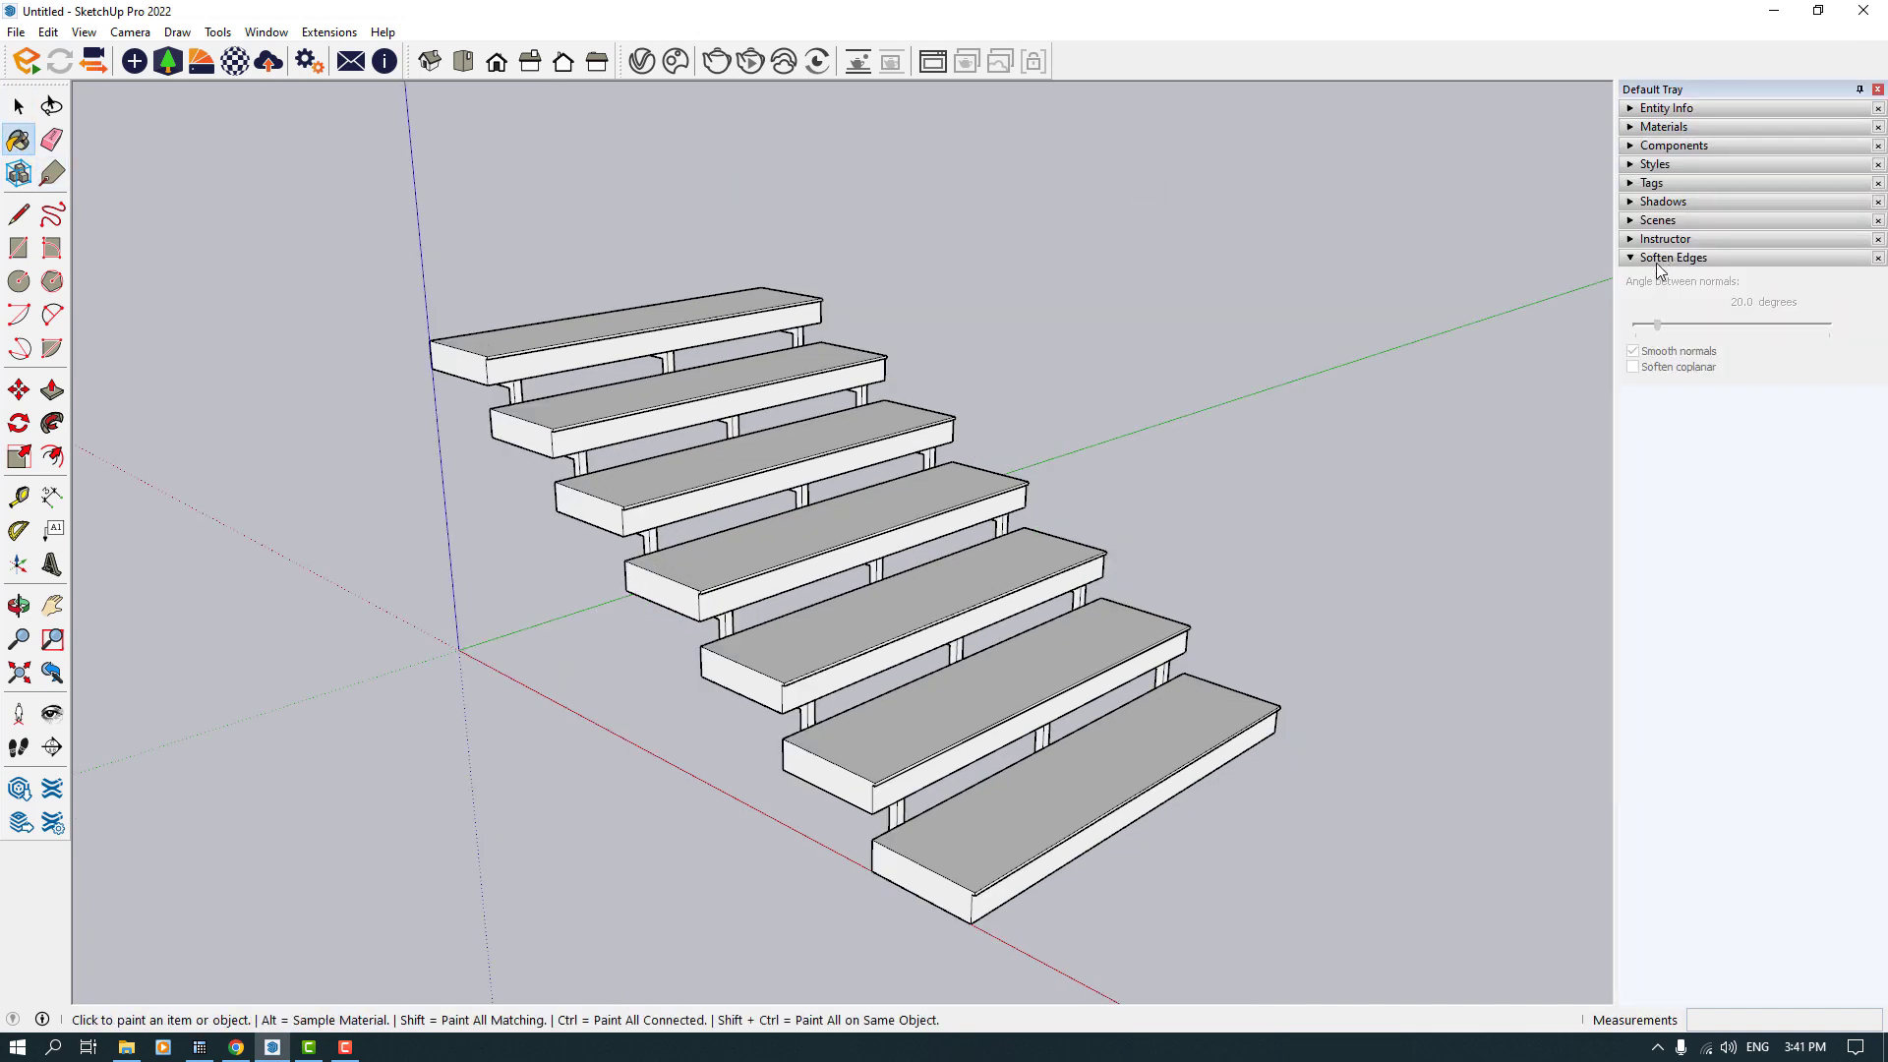
click(1659, 259)
click(1654, 165)
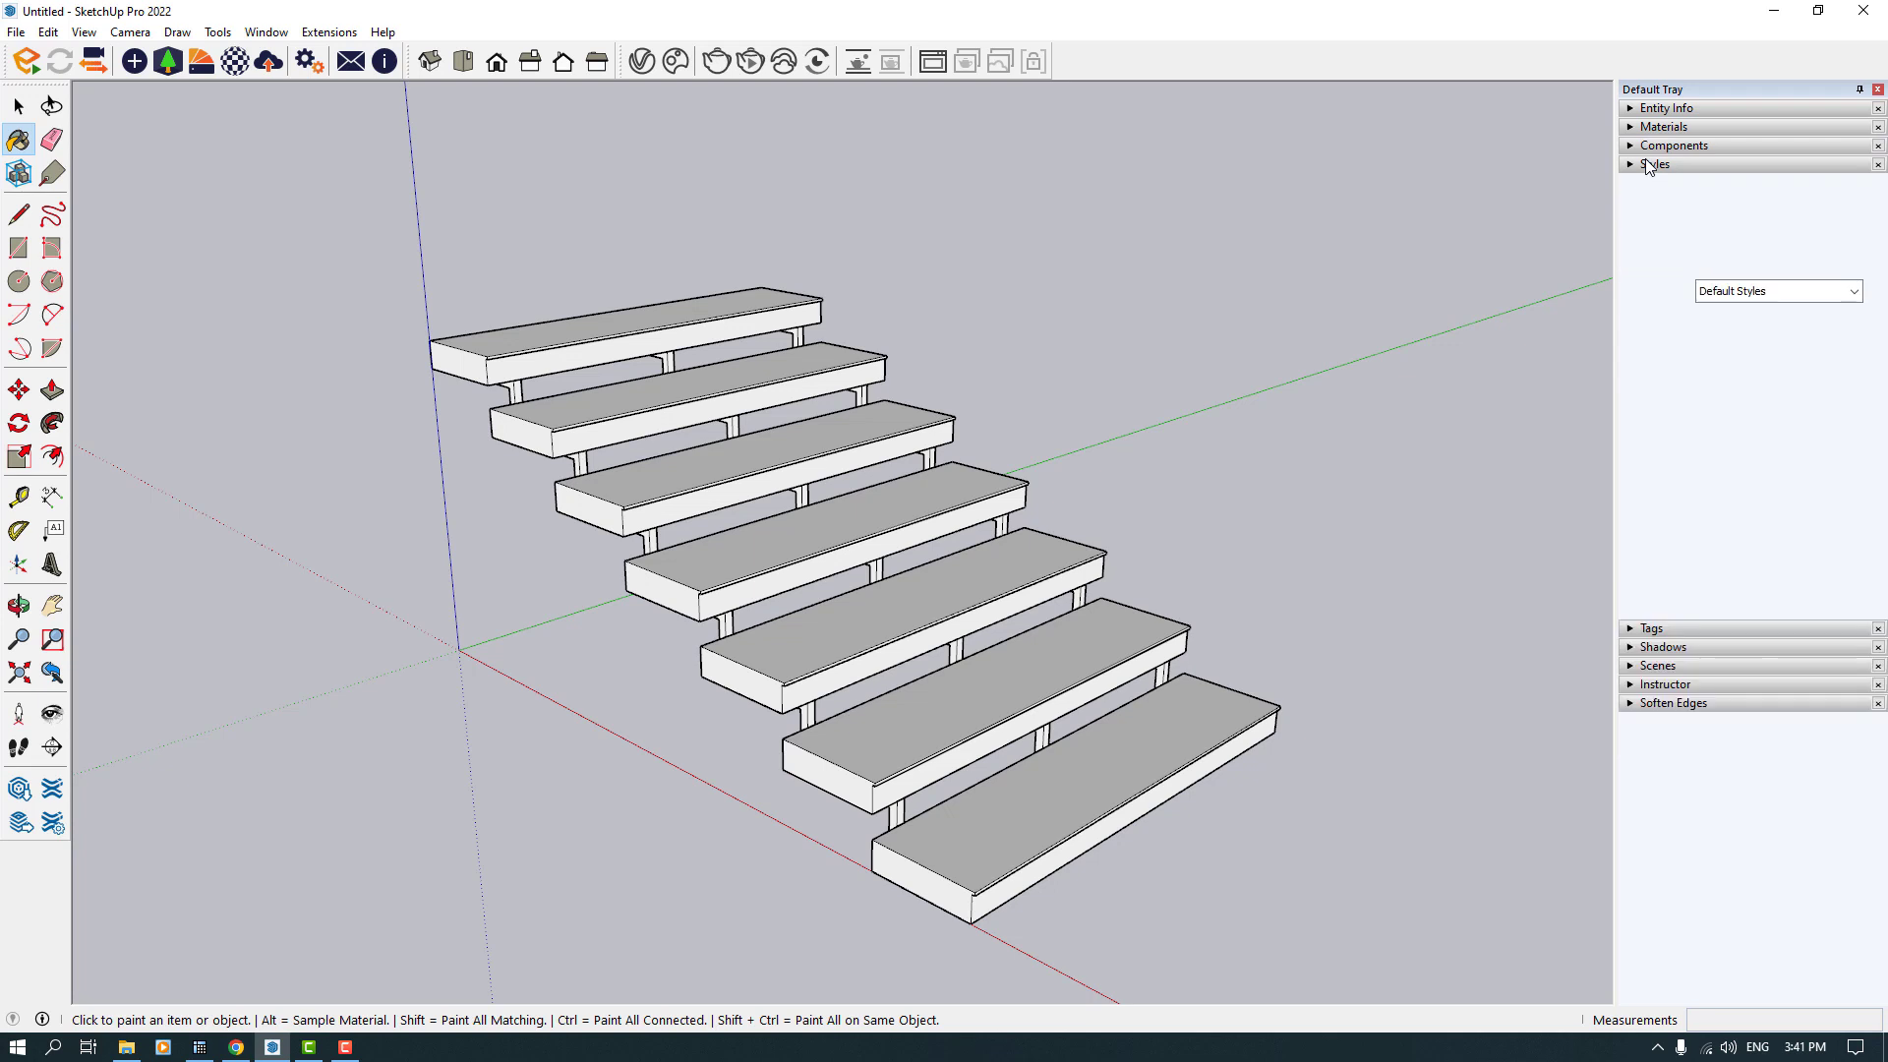
click(1775, 290)
click(1732, 307)
click(1674, 263)
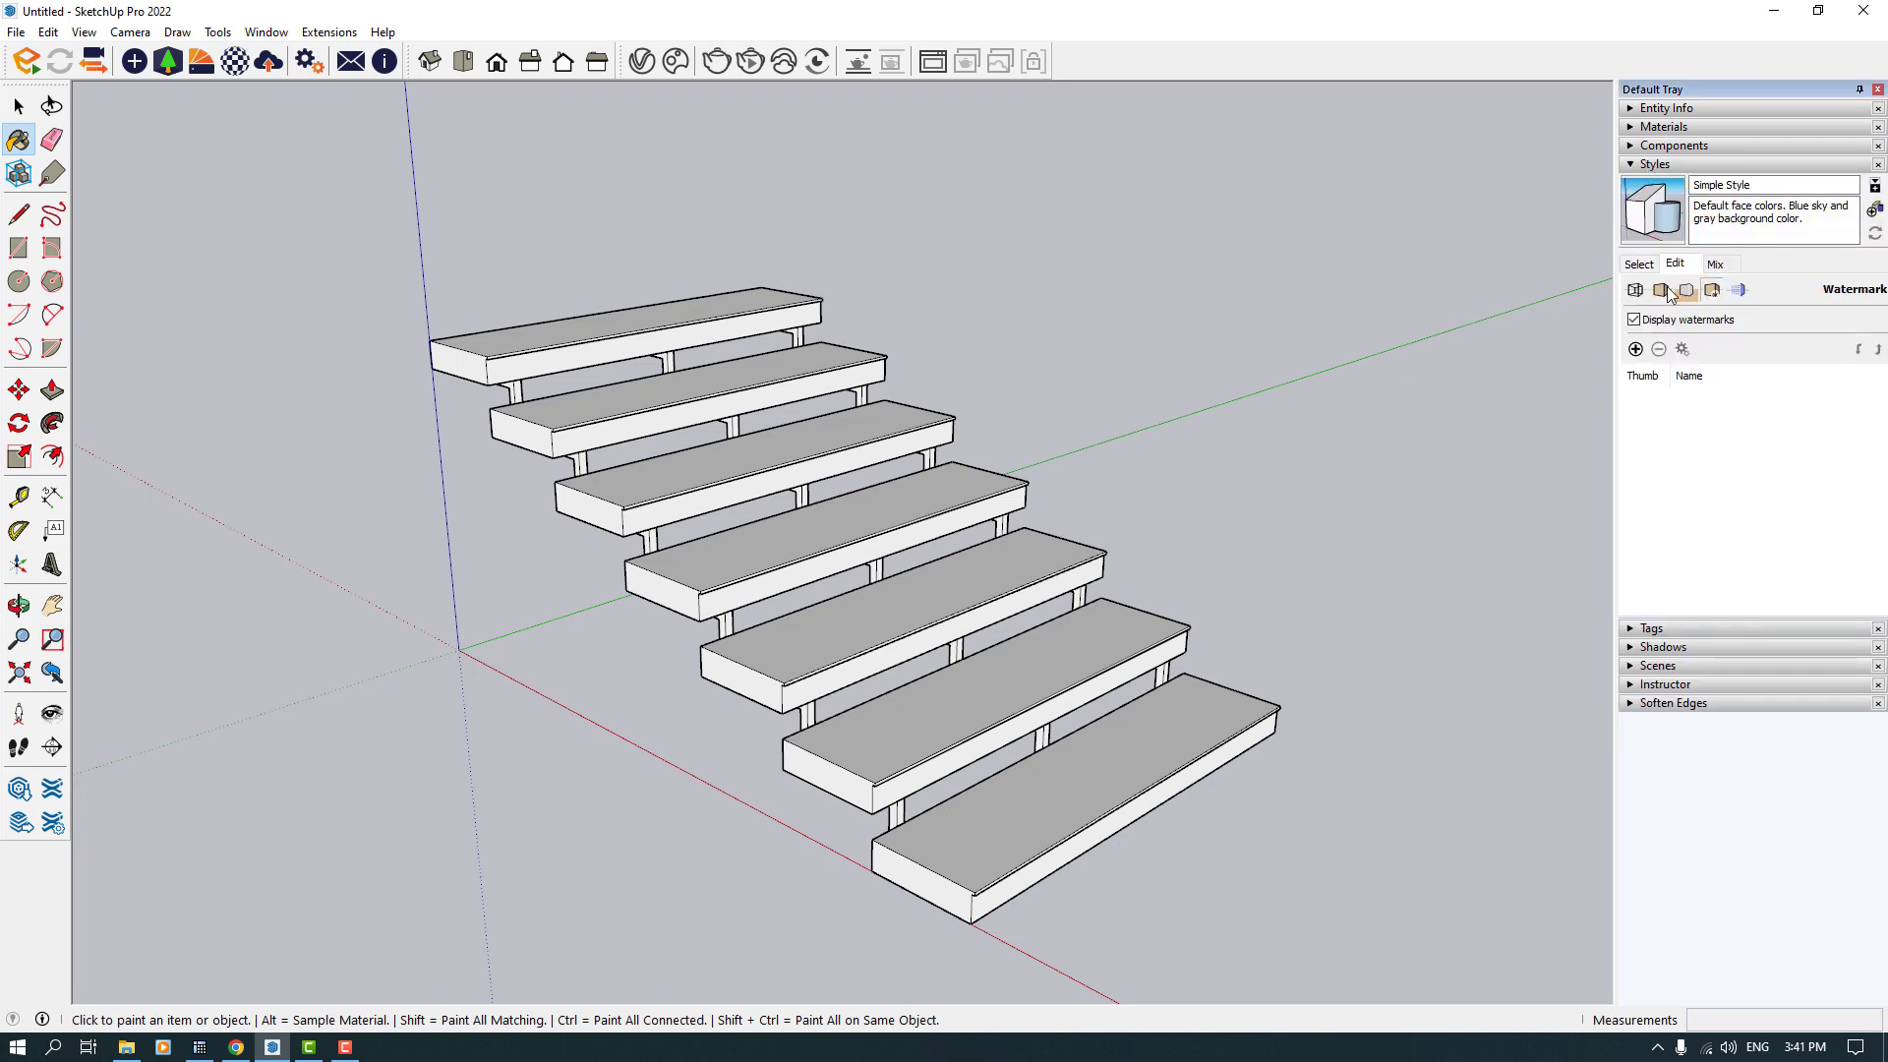
click(1635, 289)
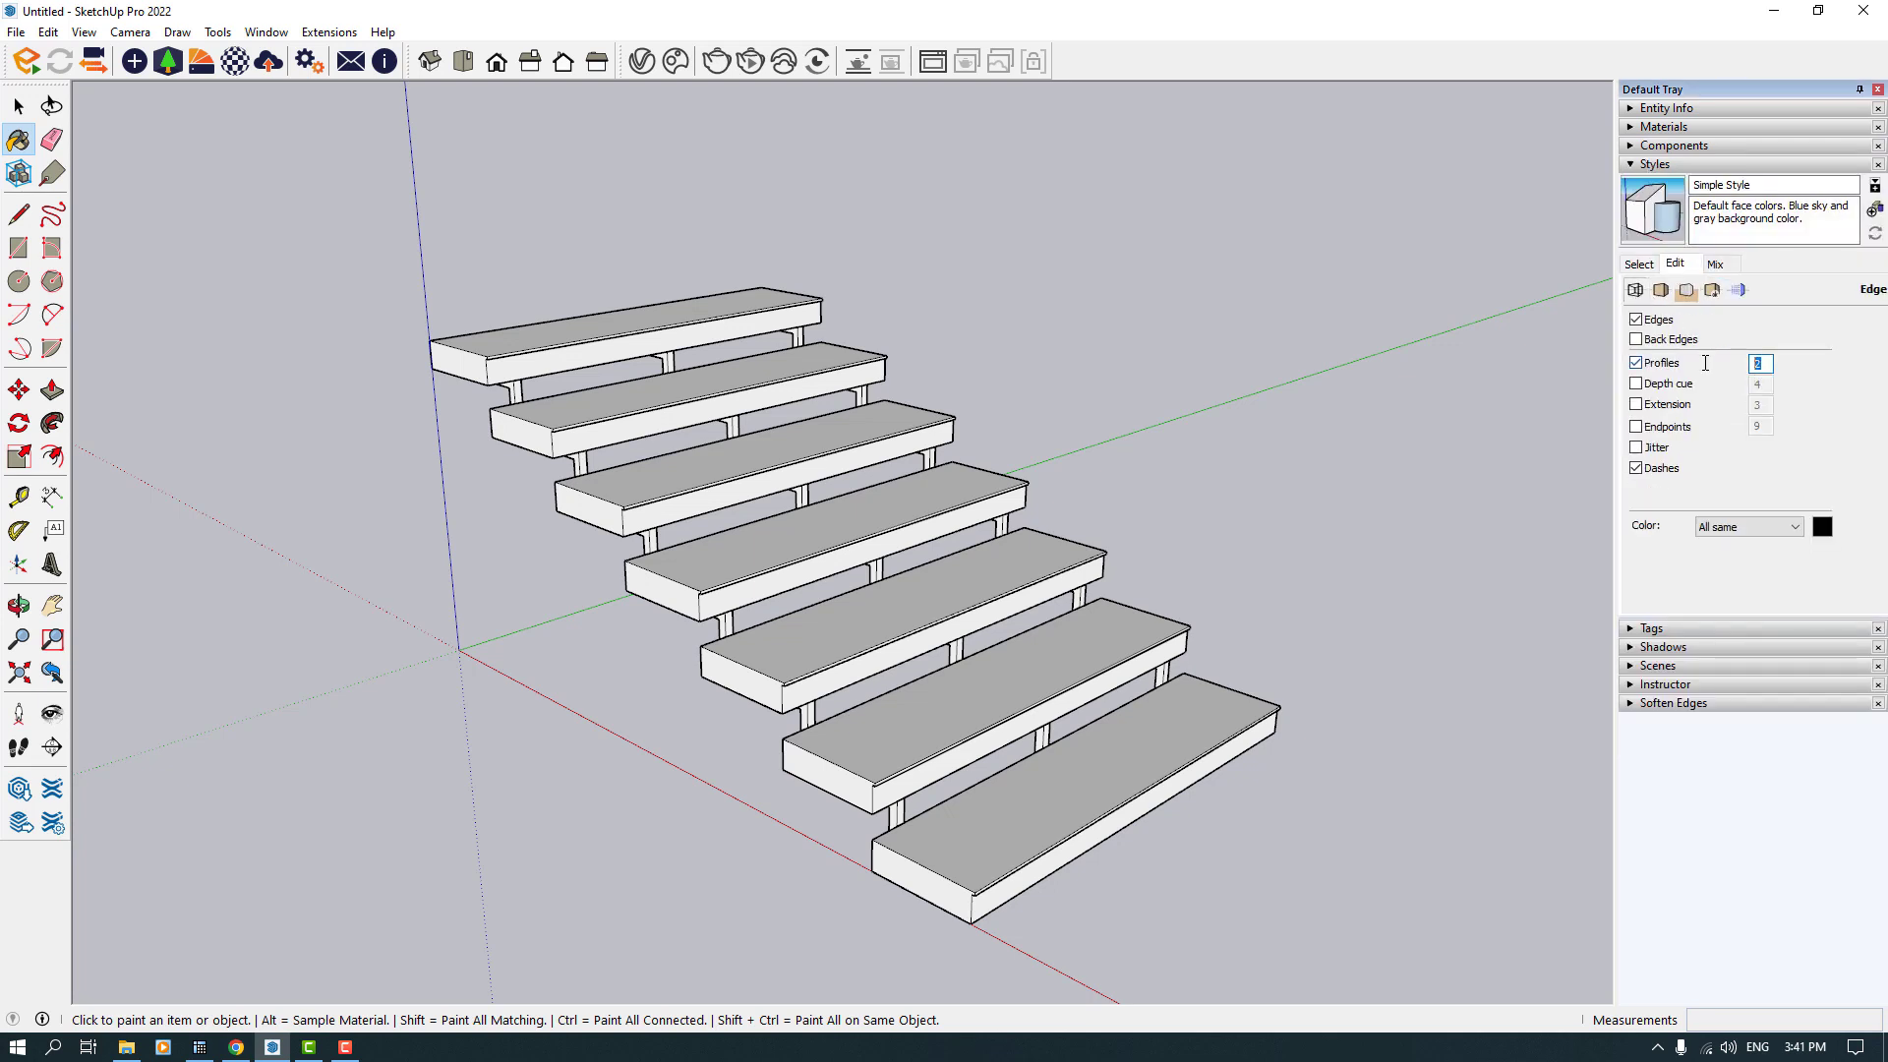
key(Return)
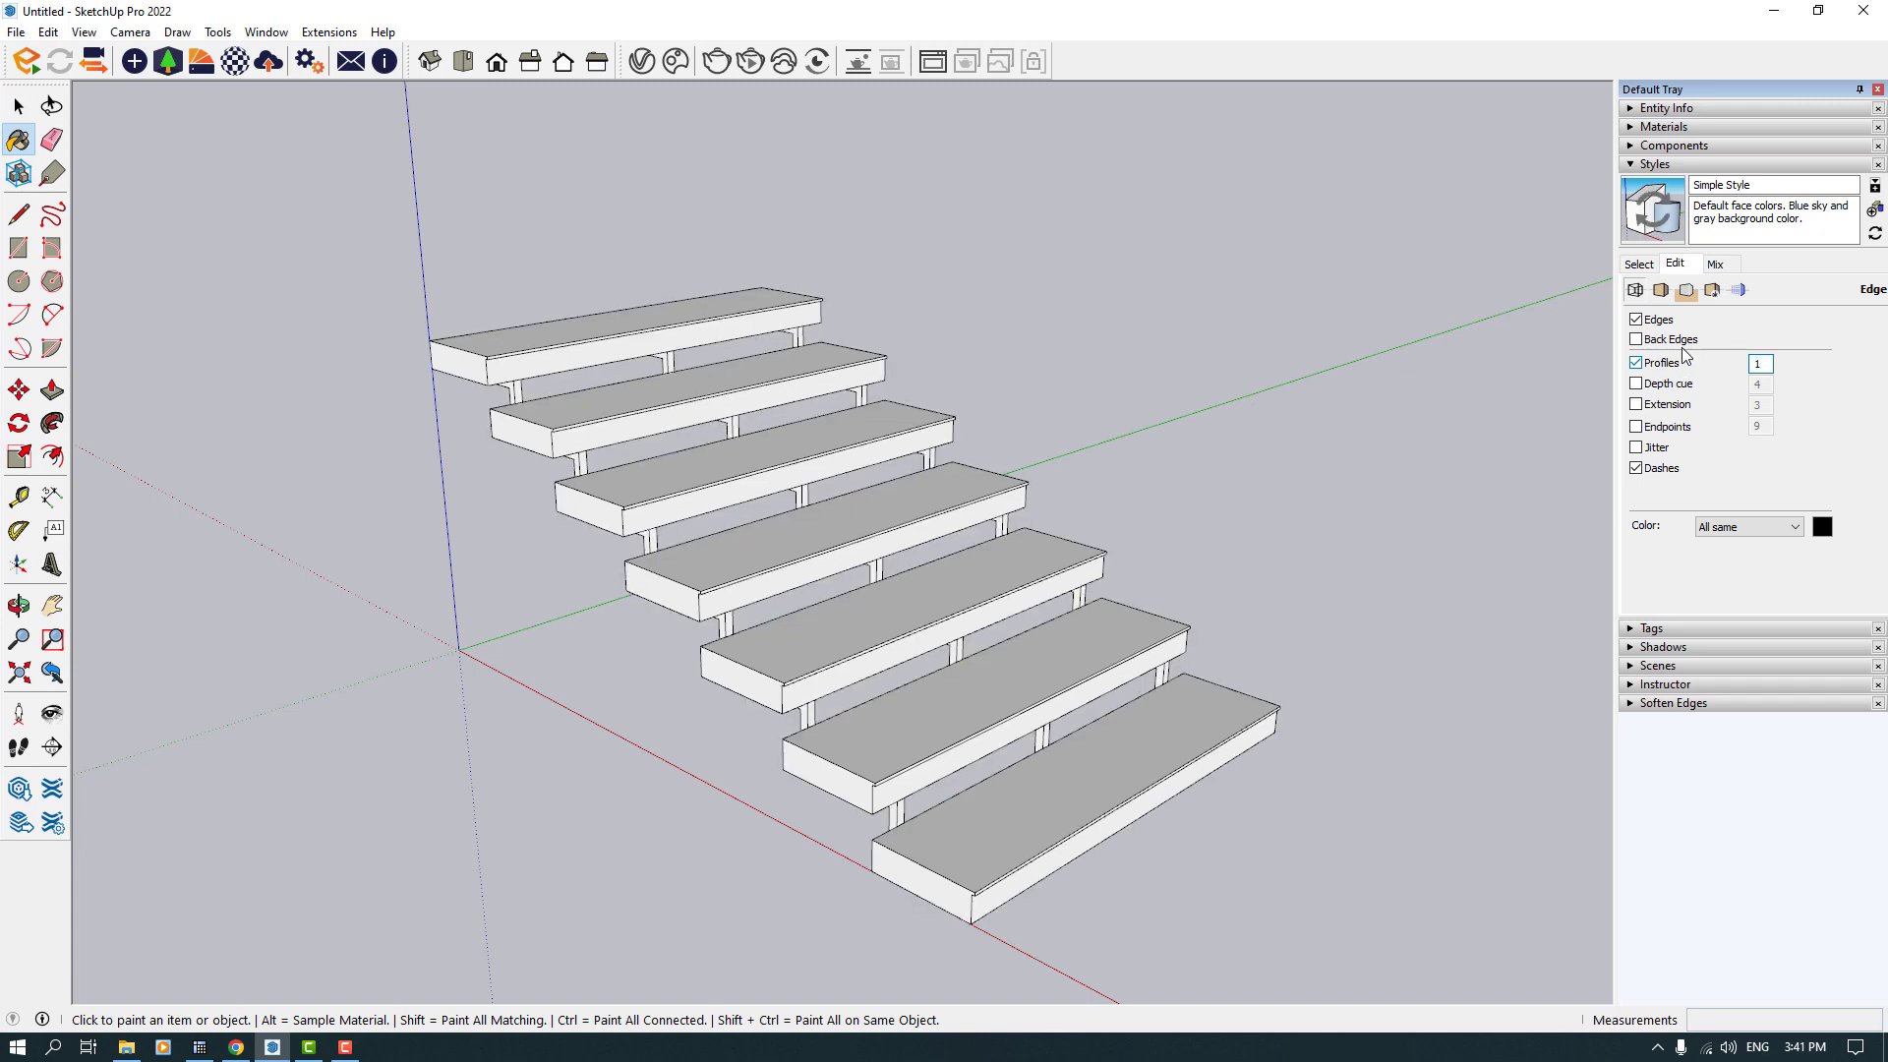
Step: Turn off the sky in the style's background settings and set the background colour to RGB 200, 200, 200
click(1660, 289)
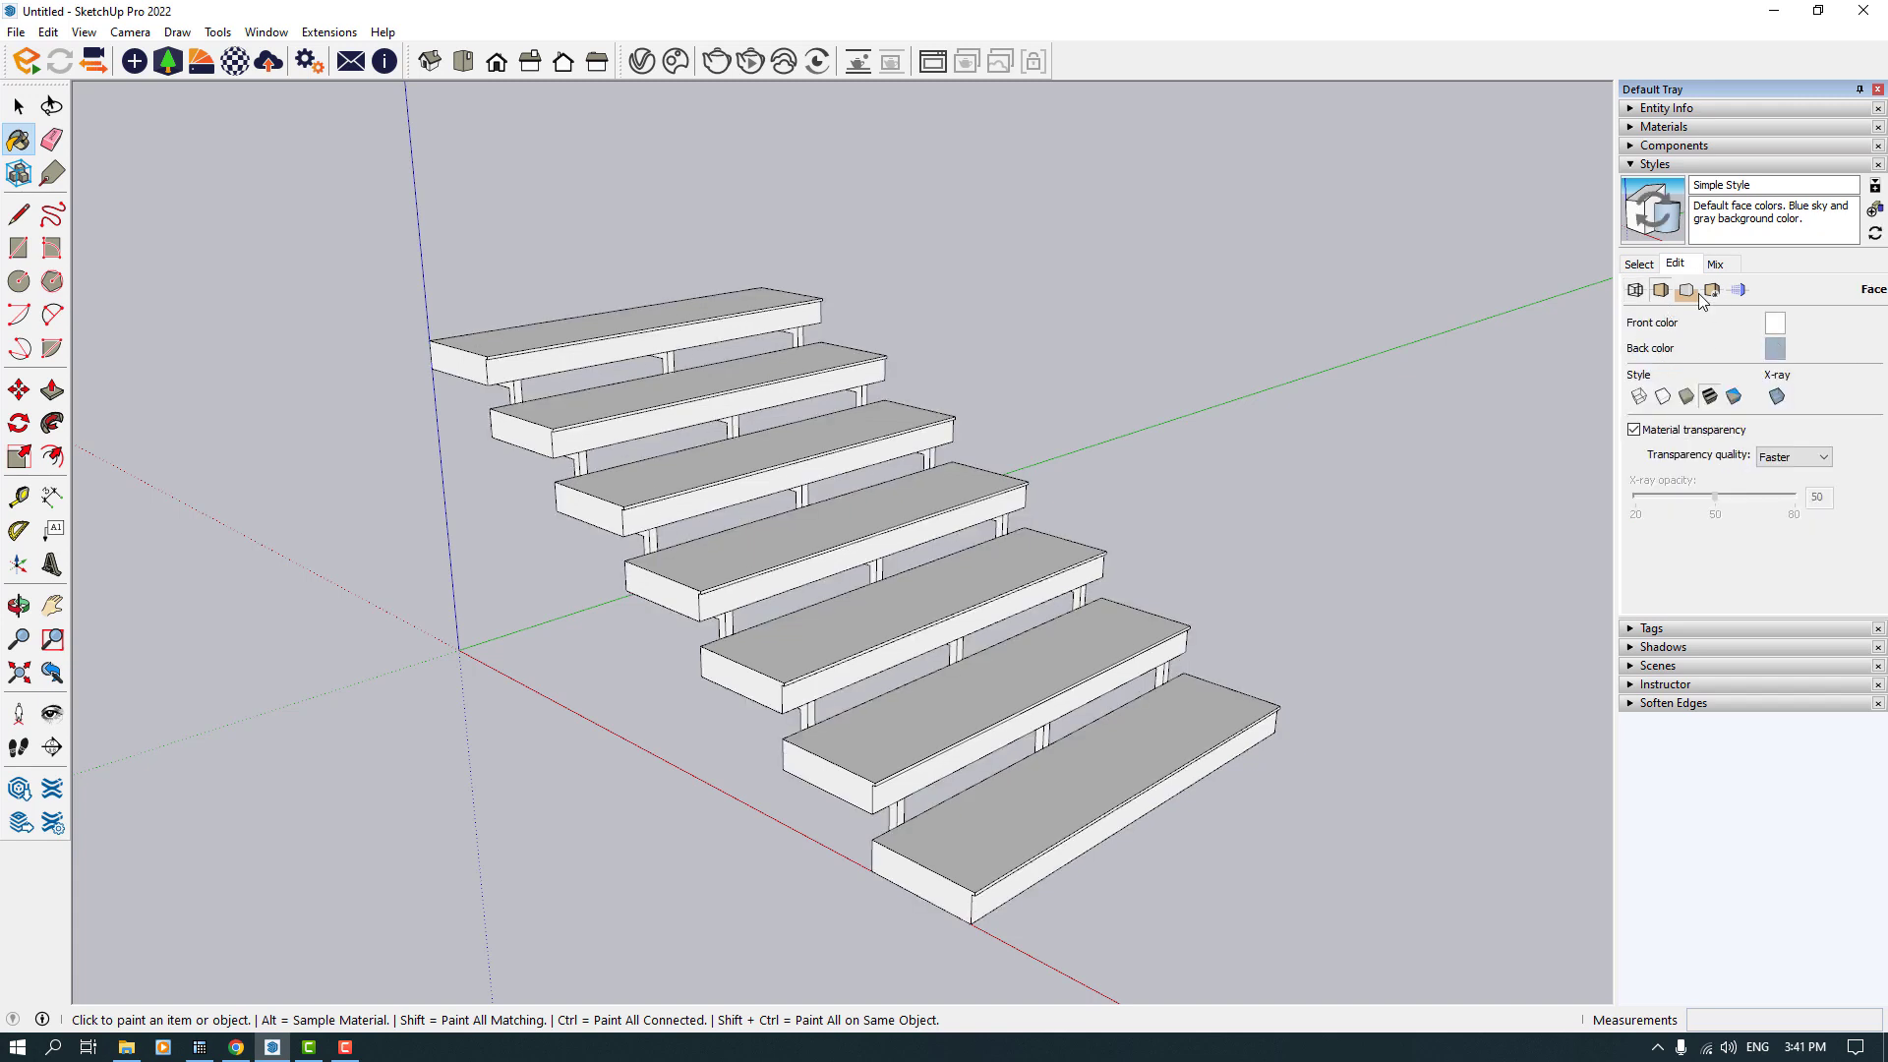
click(1733, 396)
click(1688, 295)
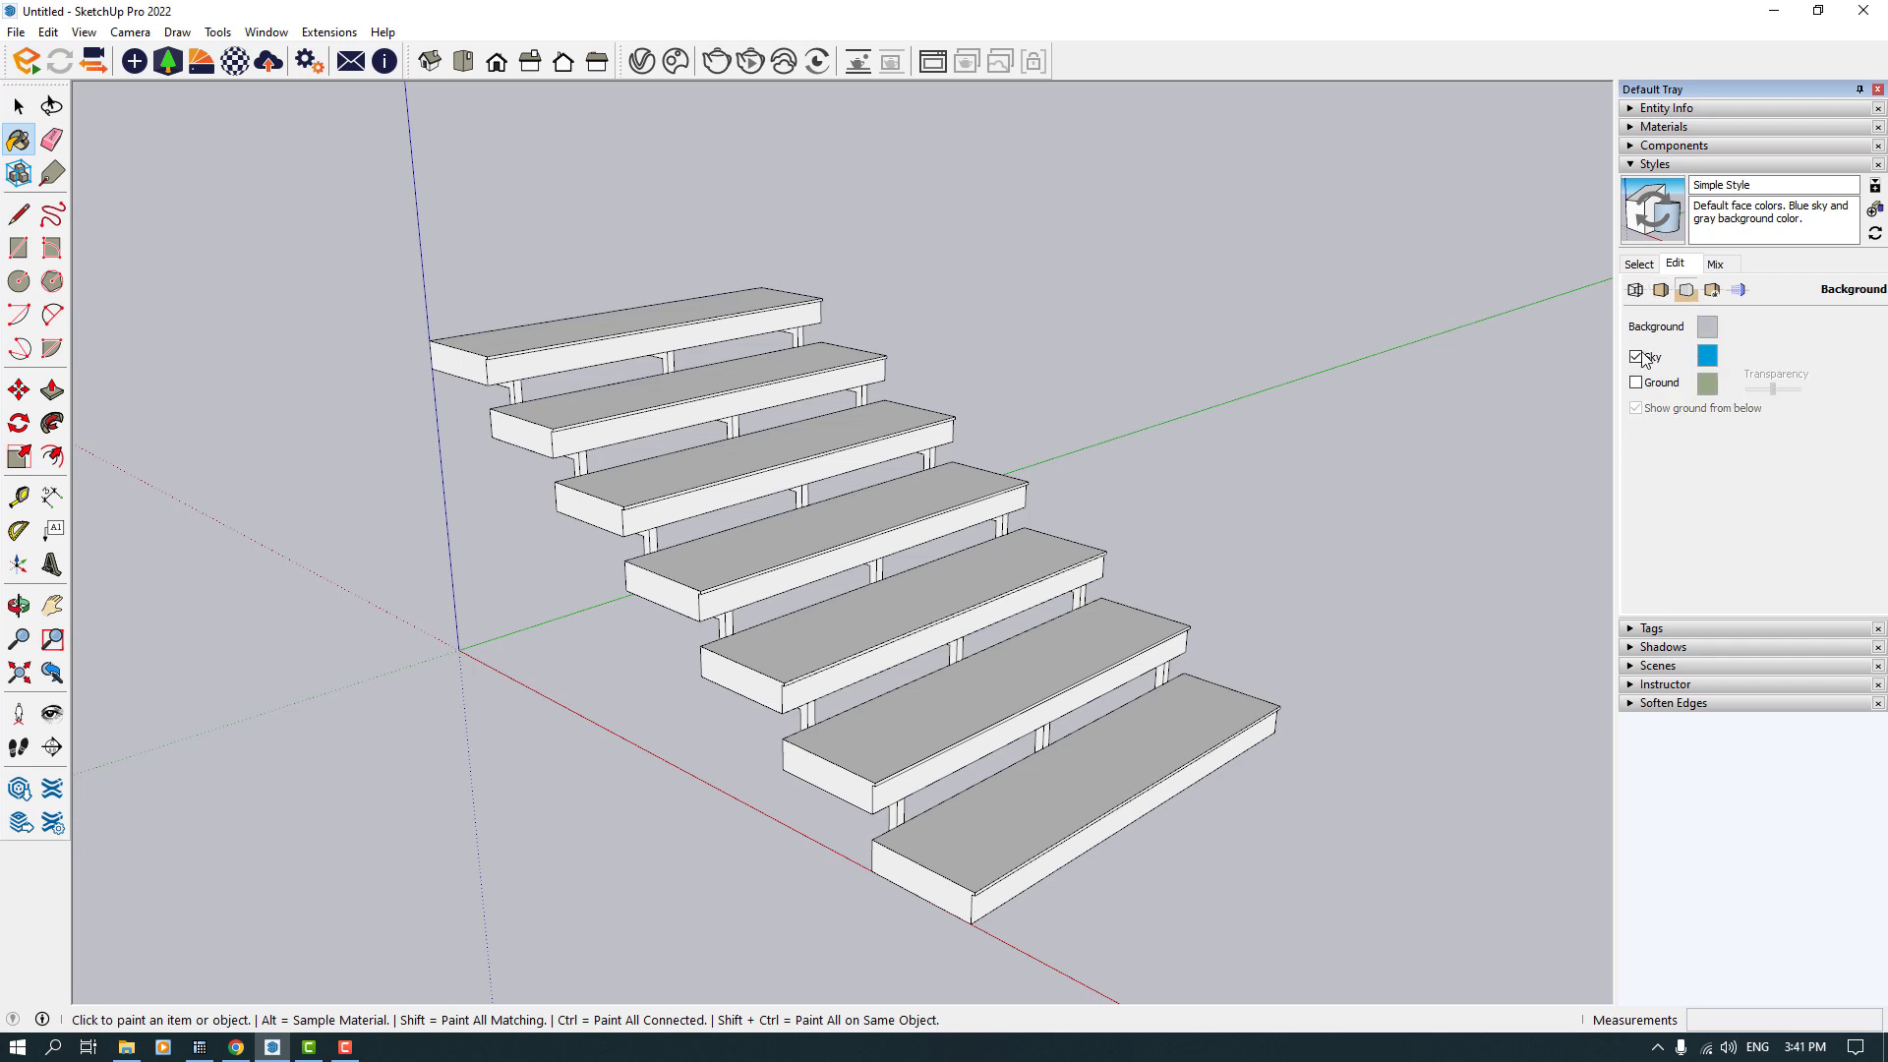
click(1711, 328)
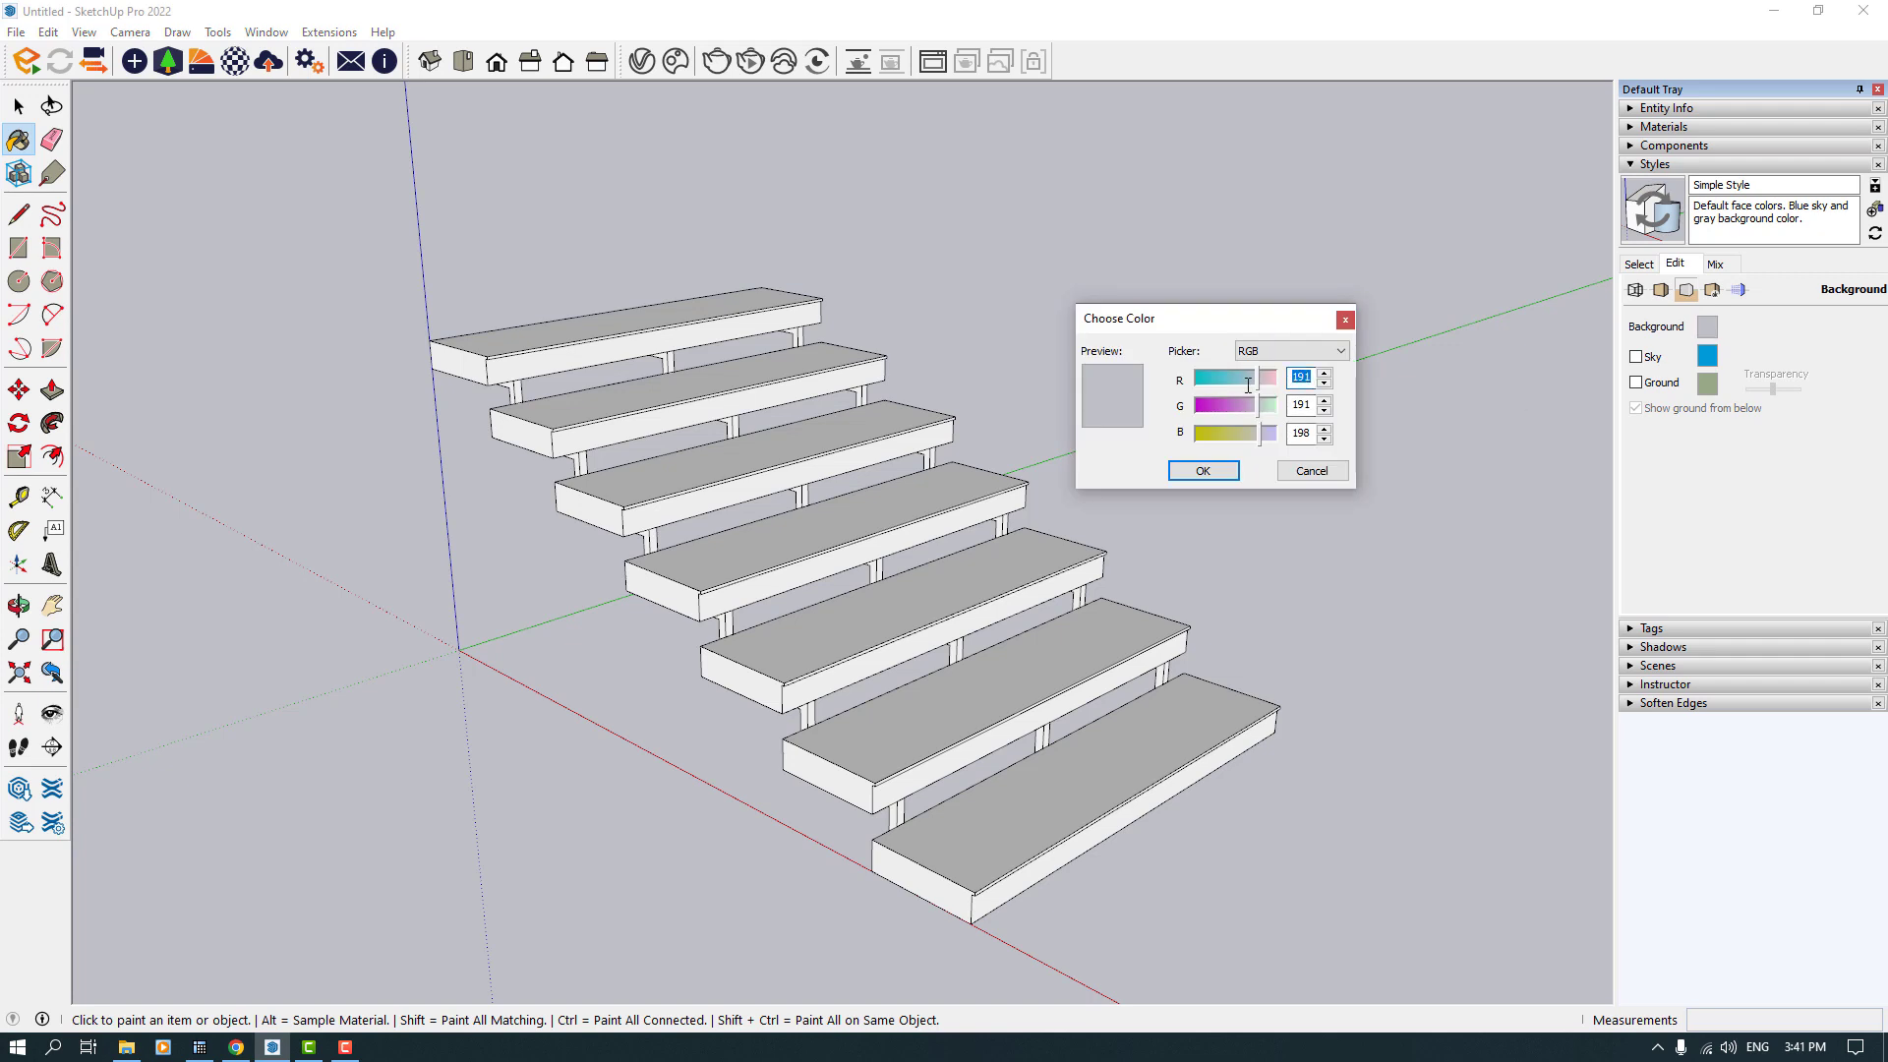
text(200200)
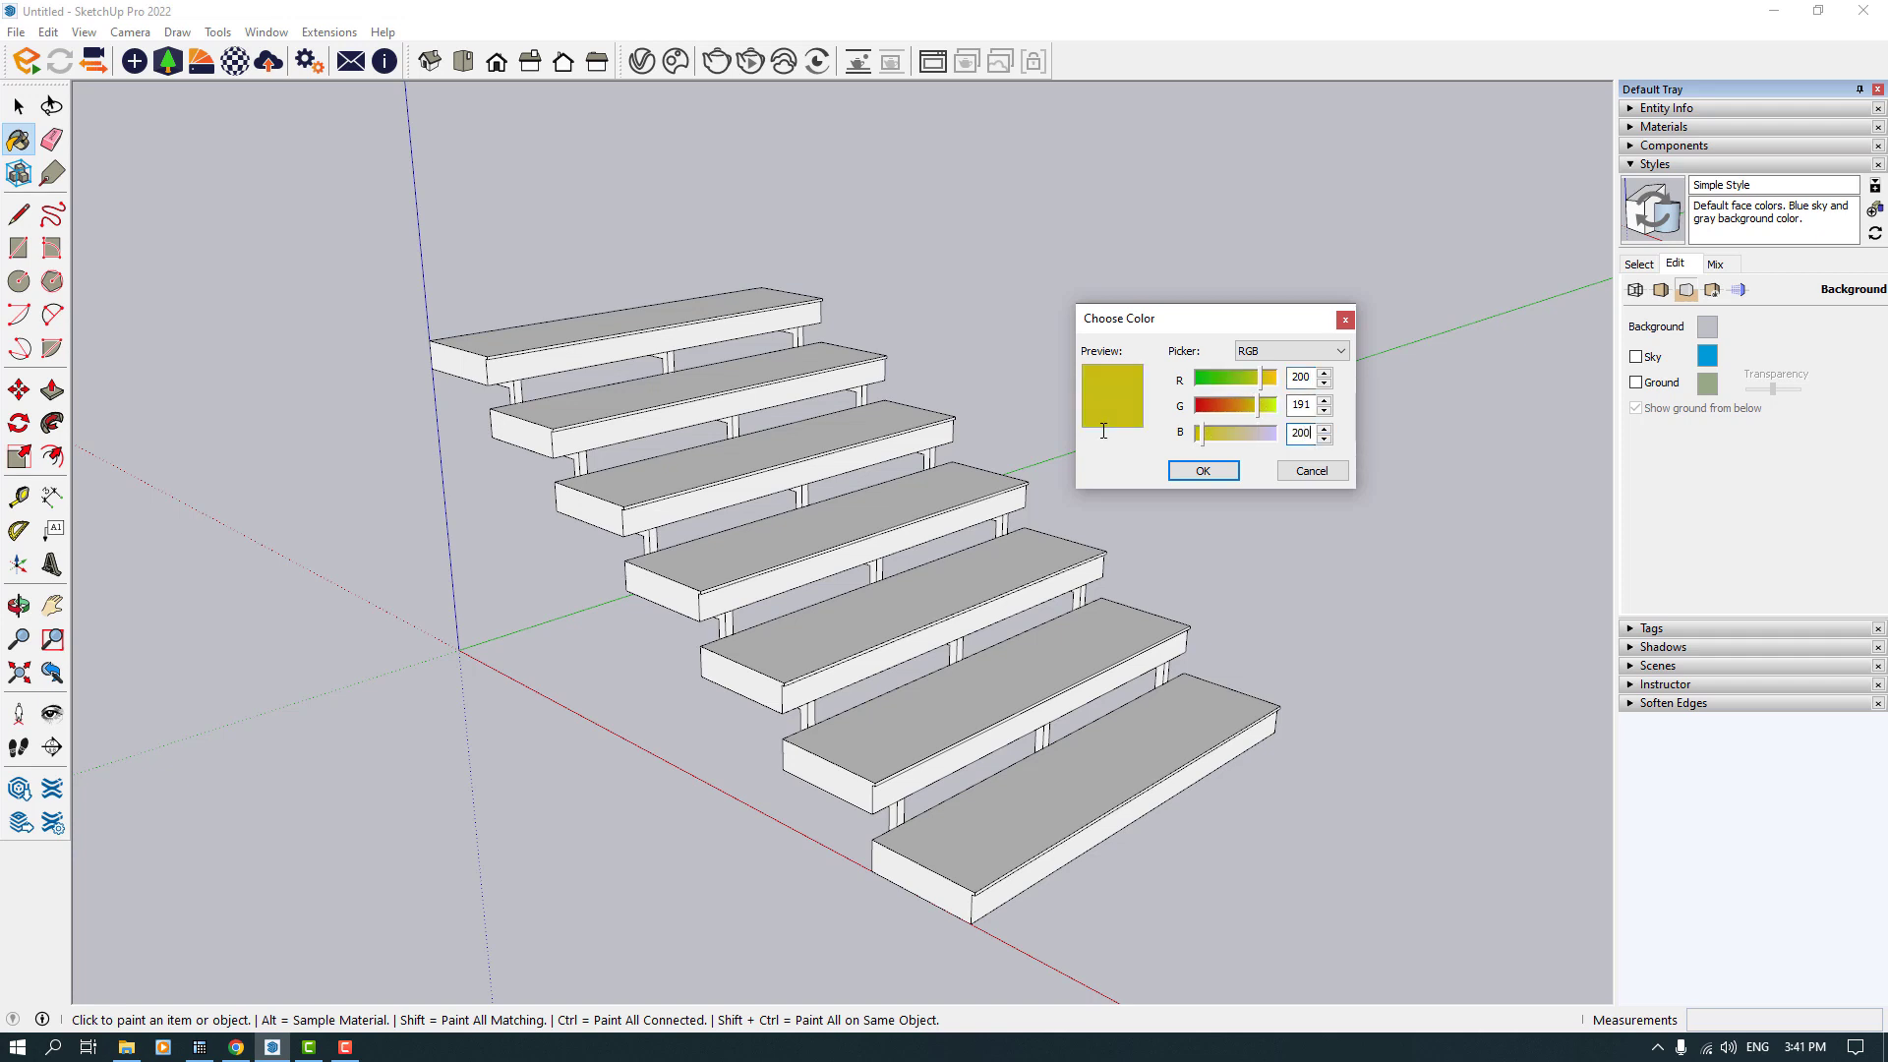
drag(1298, 408, 1232, 403)
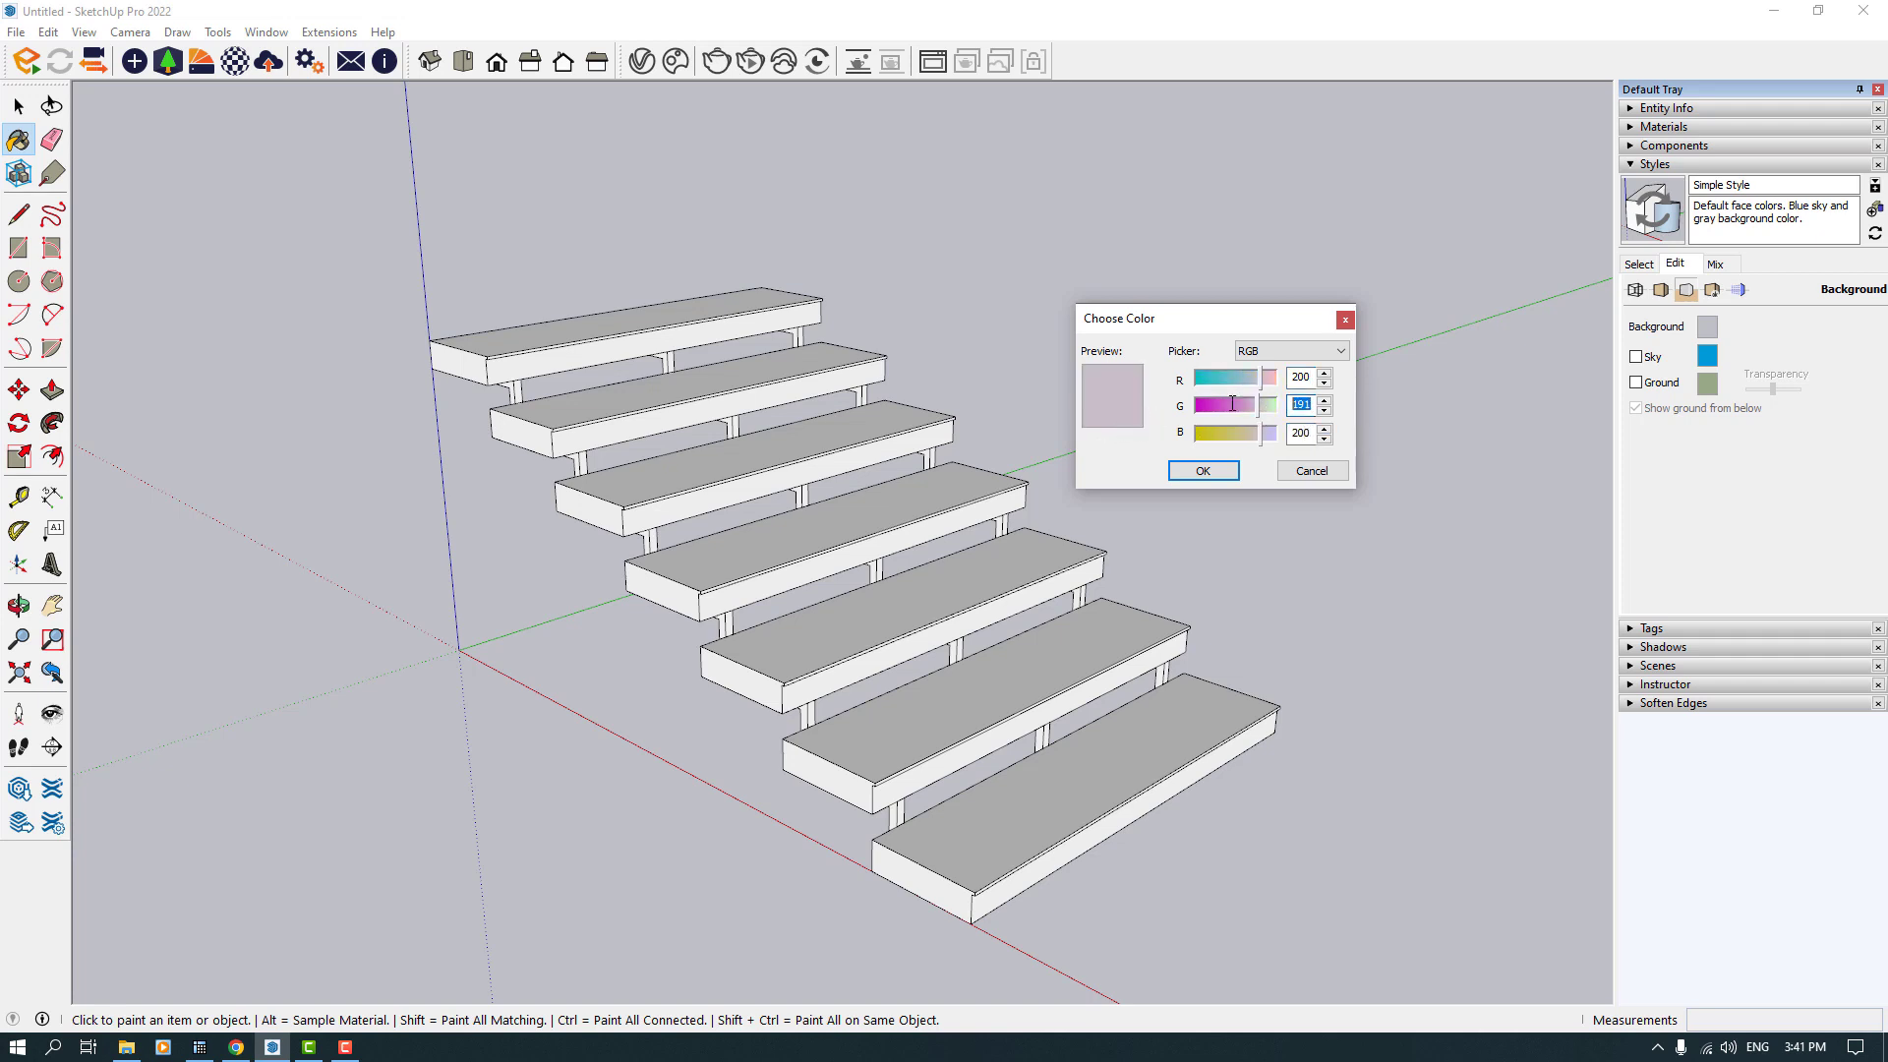
text(200)
click(1202, 470)
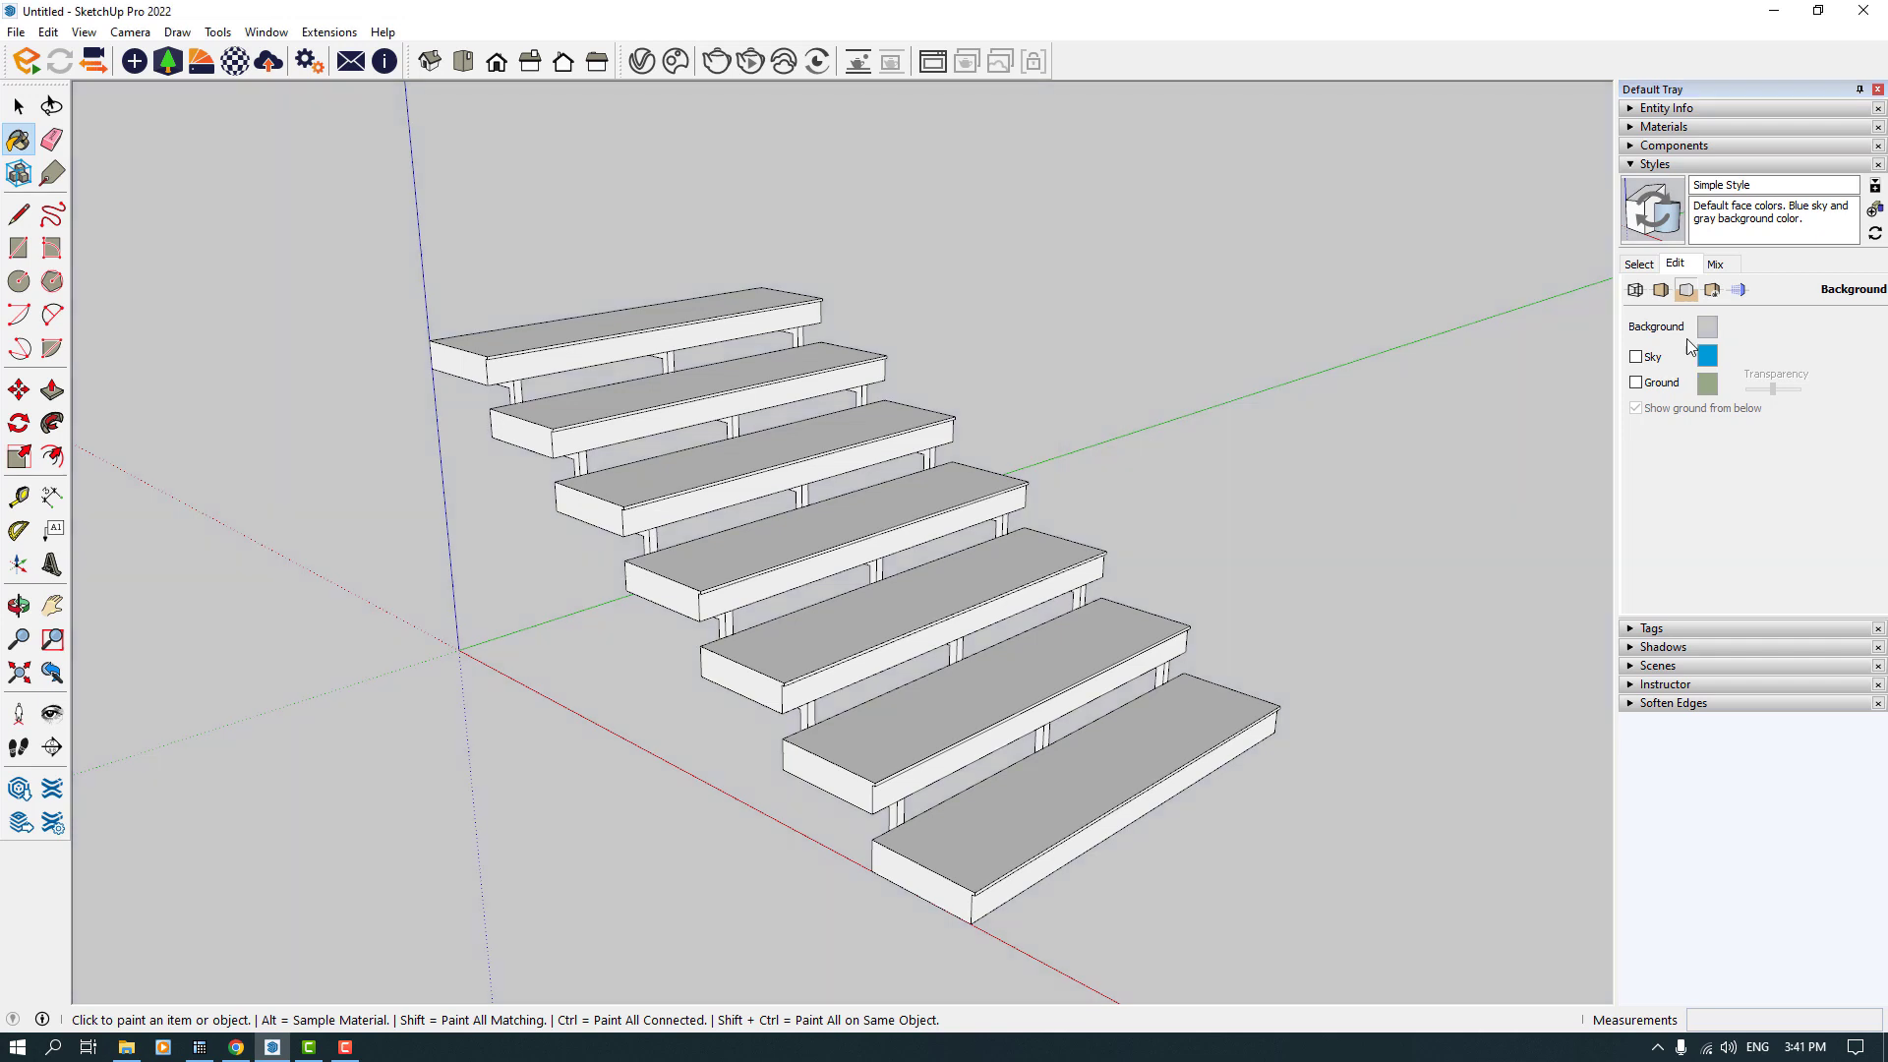
Step: Hide the model axes in the style's modeling settings, close the tray and return to the Select tool
click(1714, 295)
click(1737, 290)
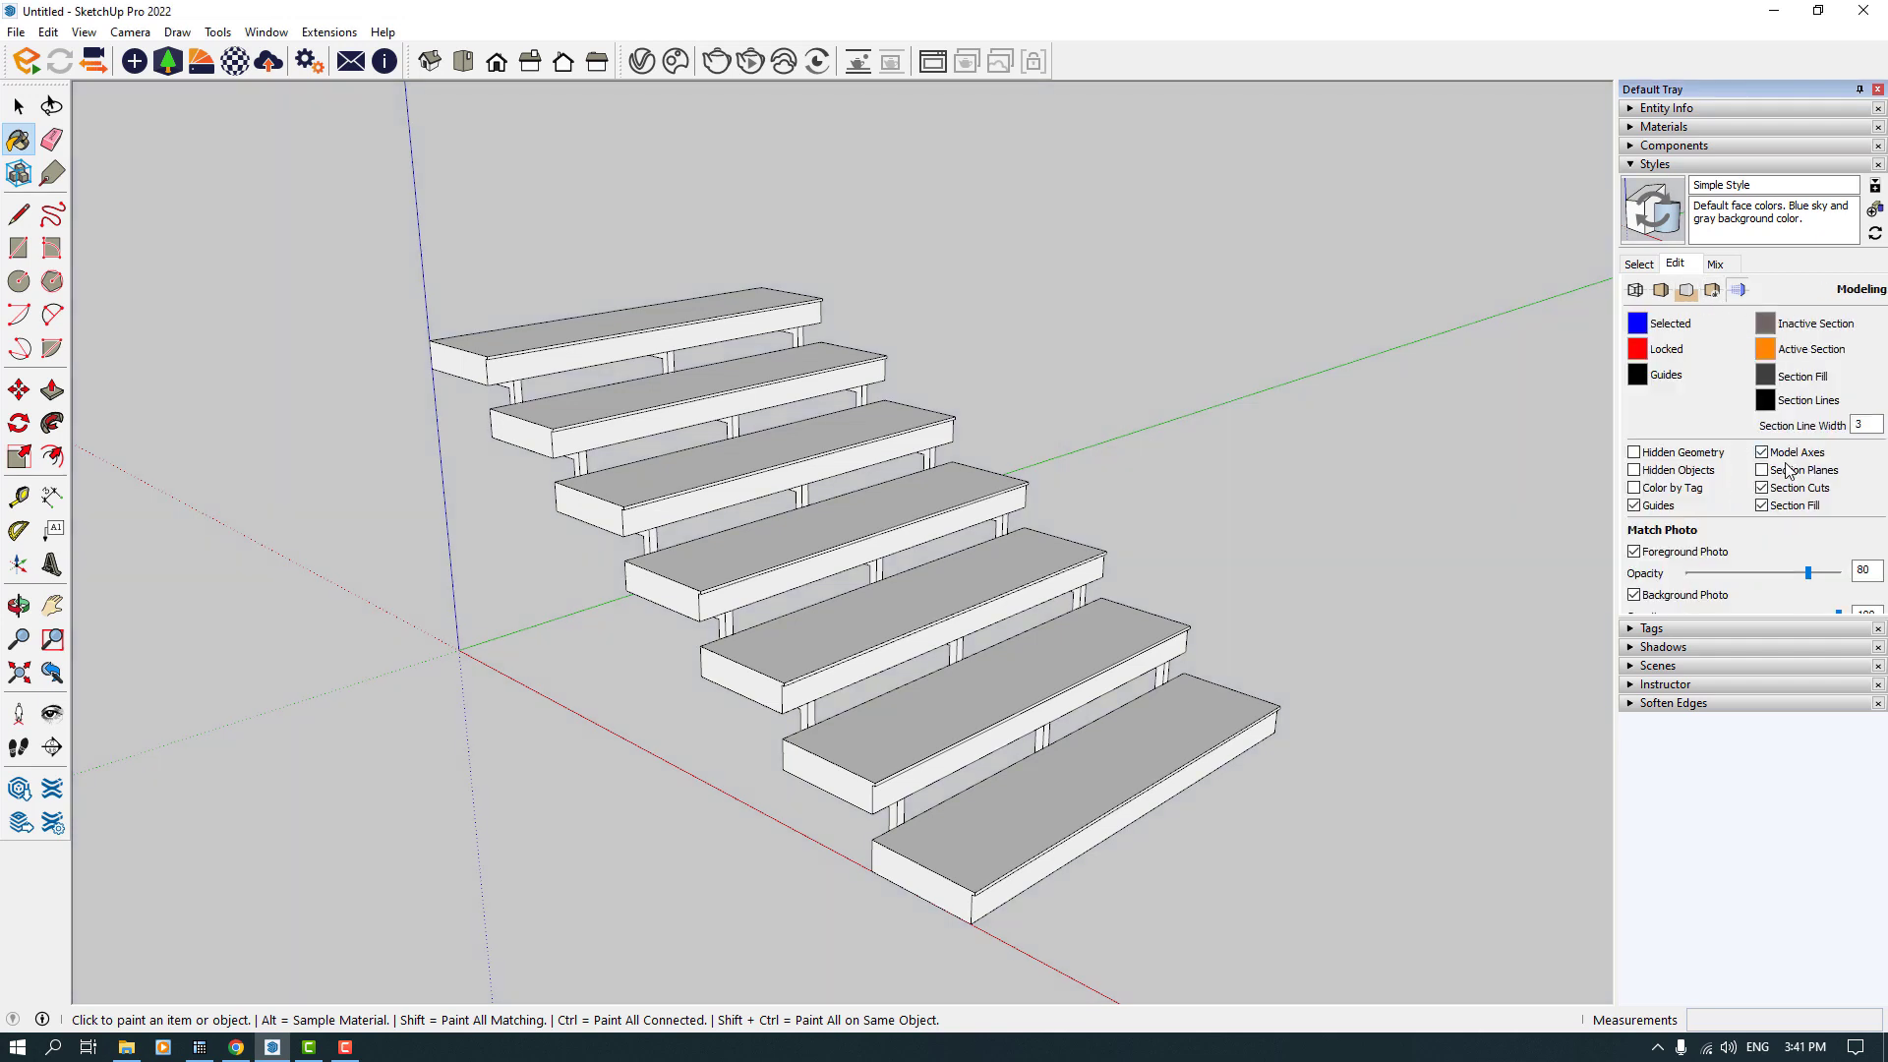
click(1769, 453)
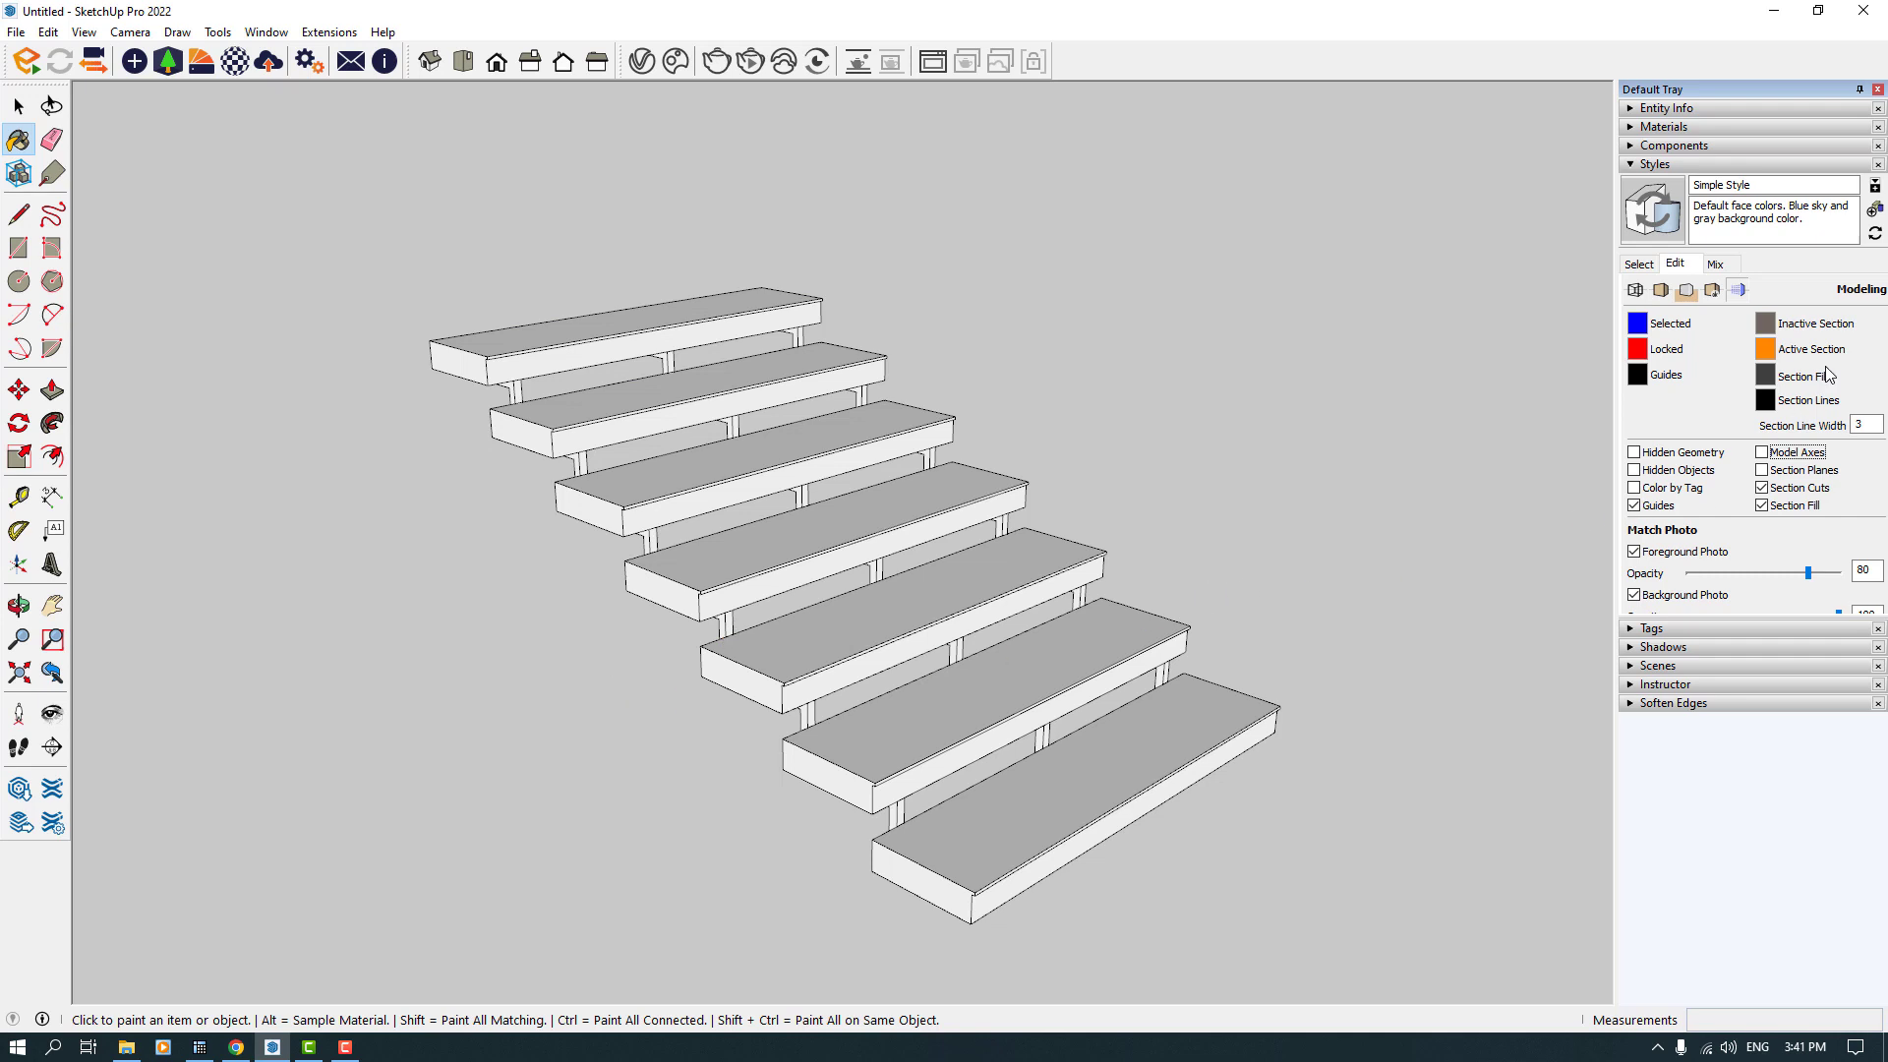
click(1656, 164)
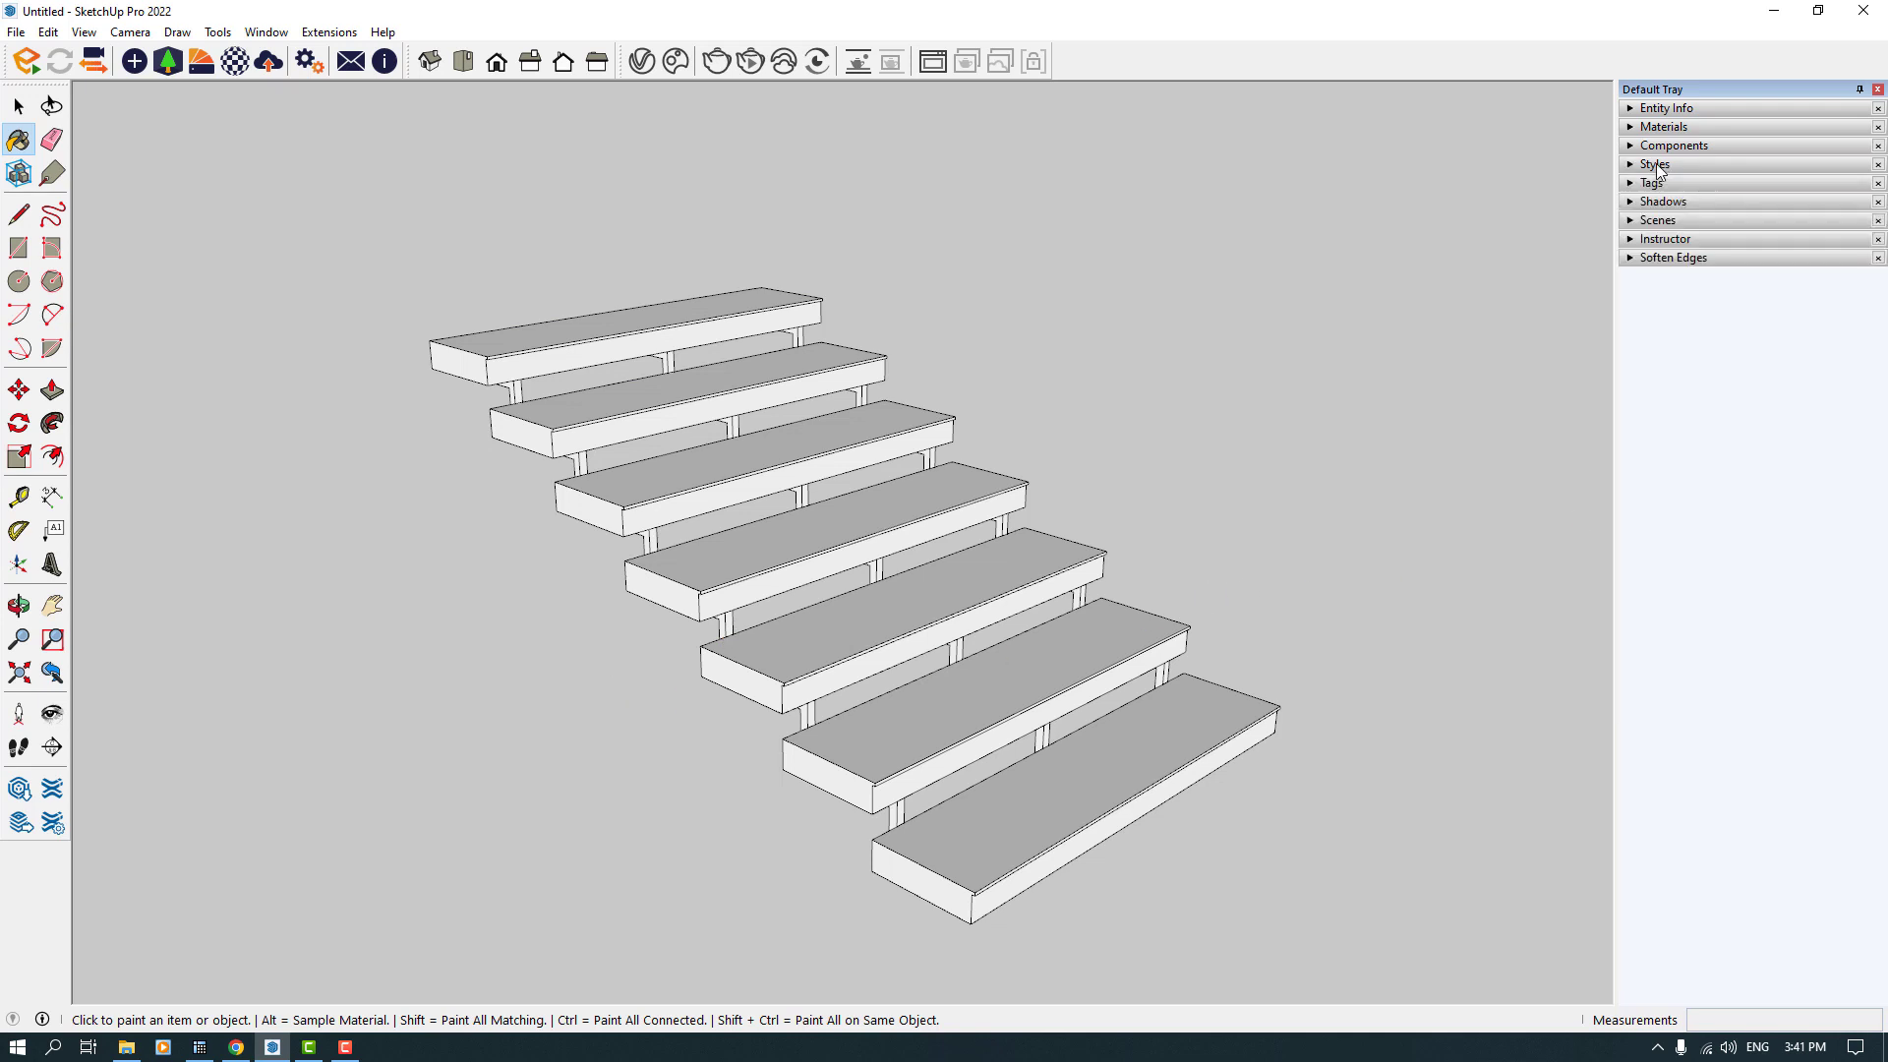
click(1877, 90)
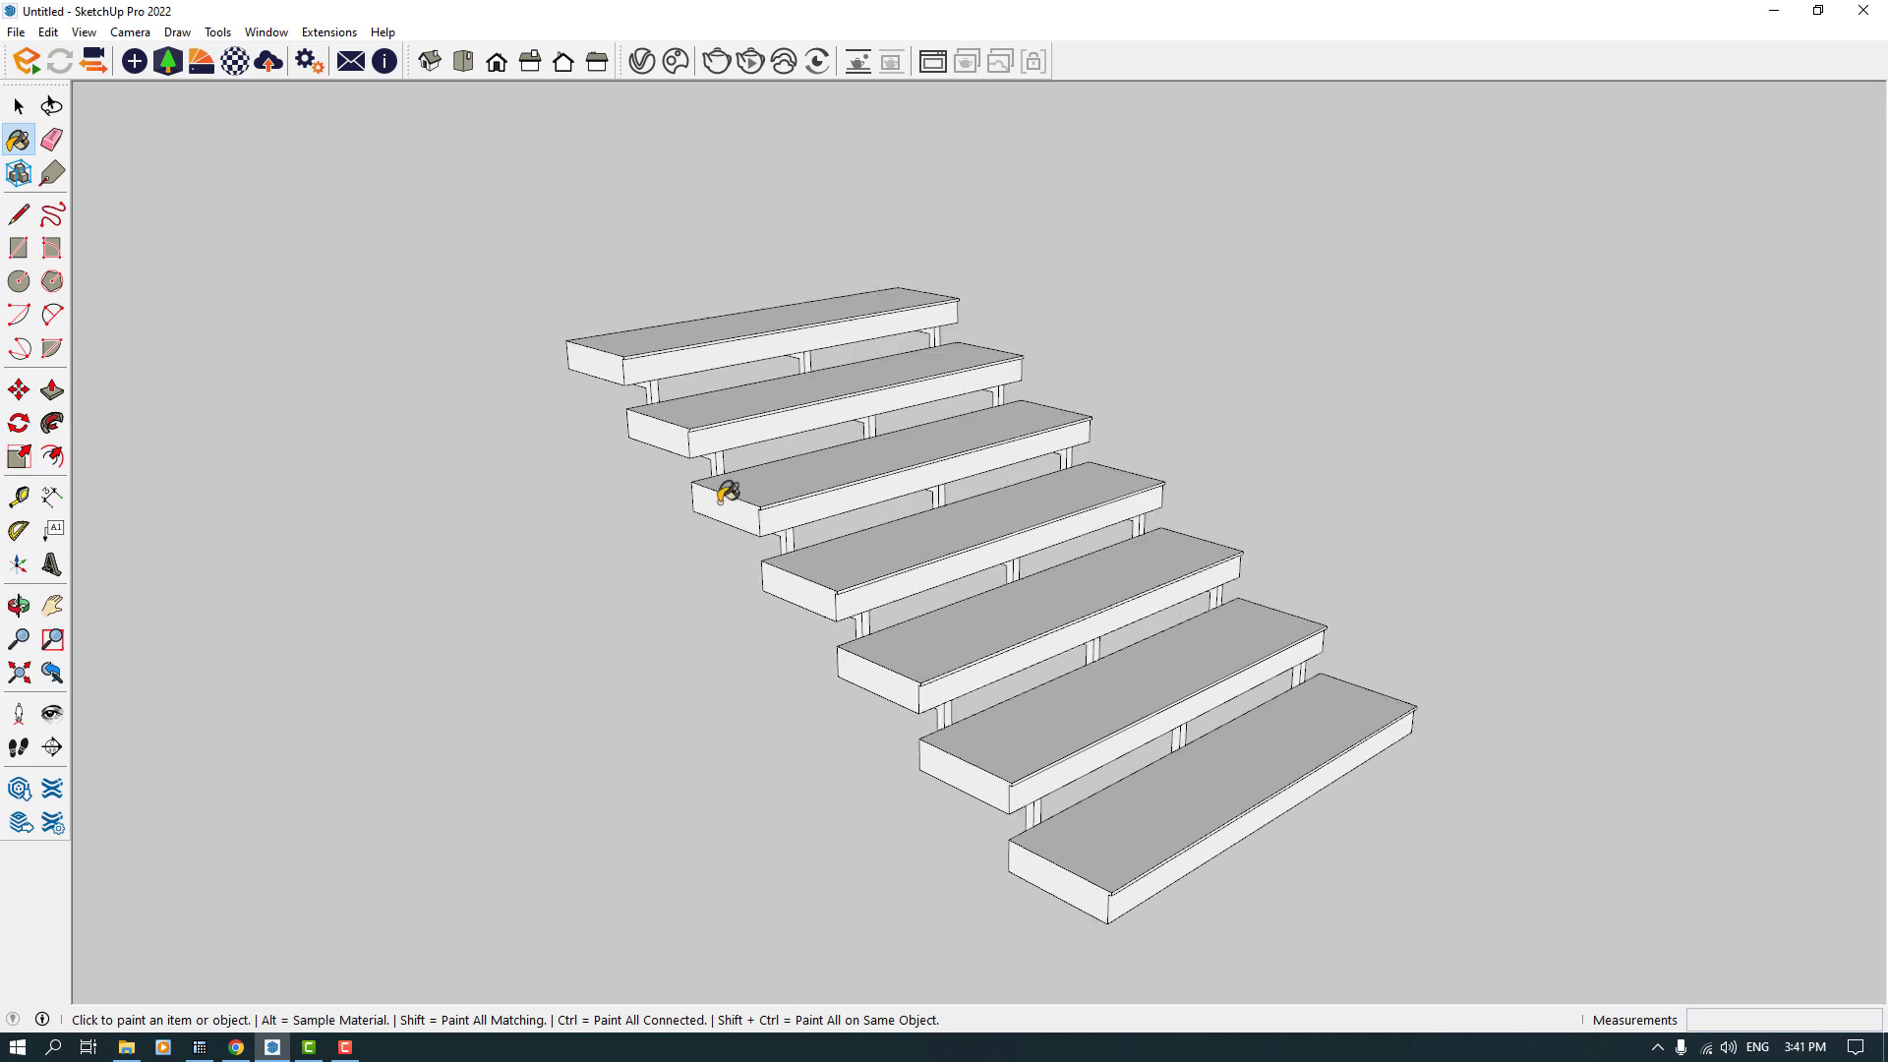
key(space)
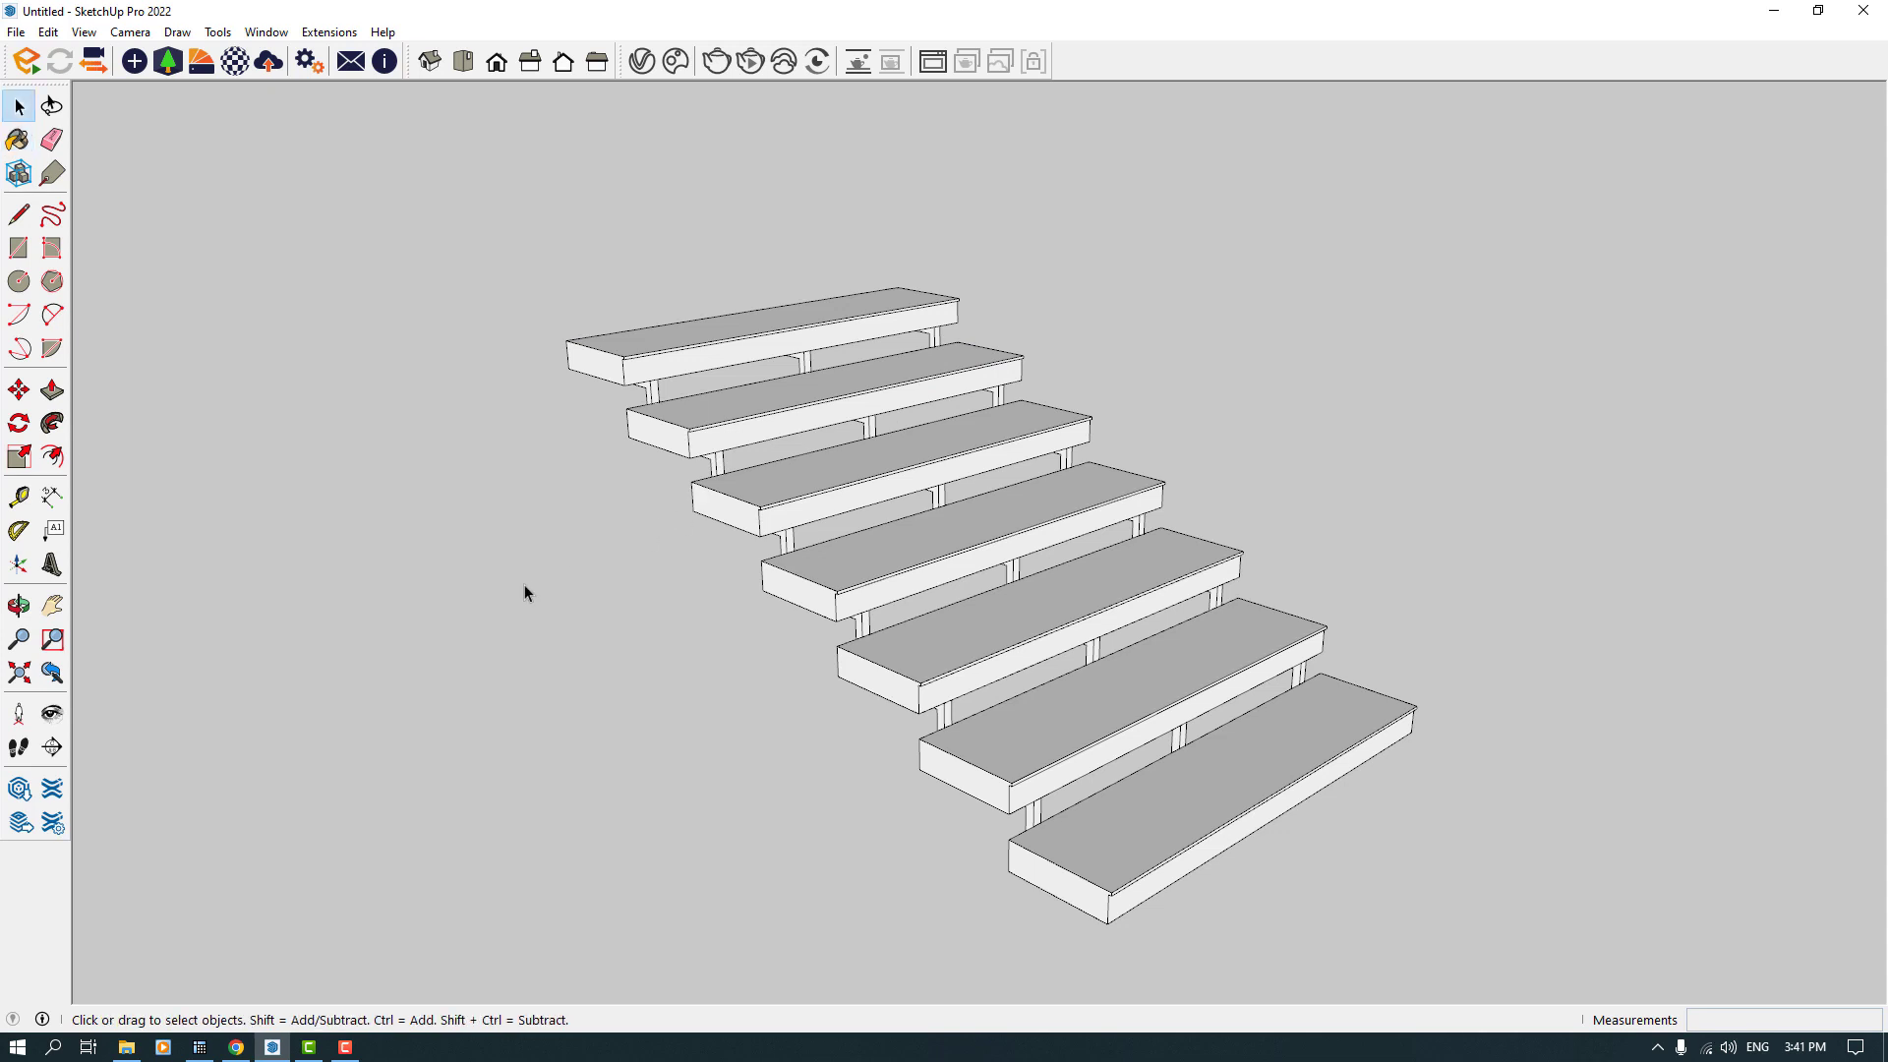
Step: Save the model in the Documents folder as StairCase in SketchUp Models (*.skp) format
key(ctrl+s)
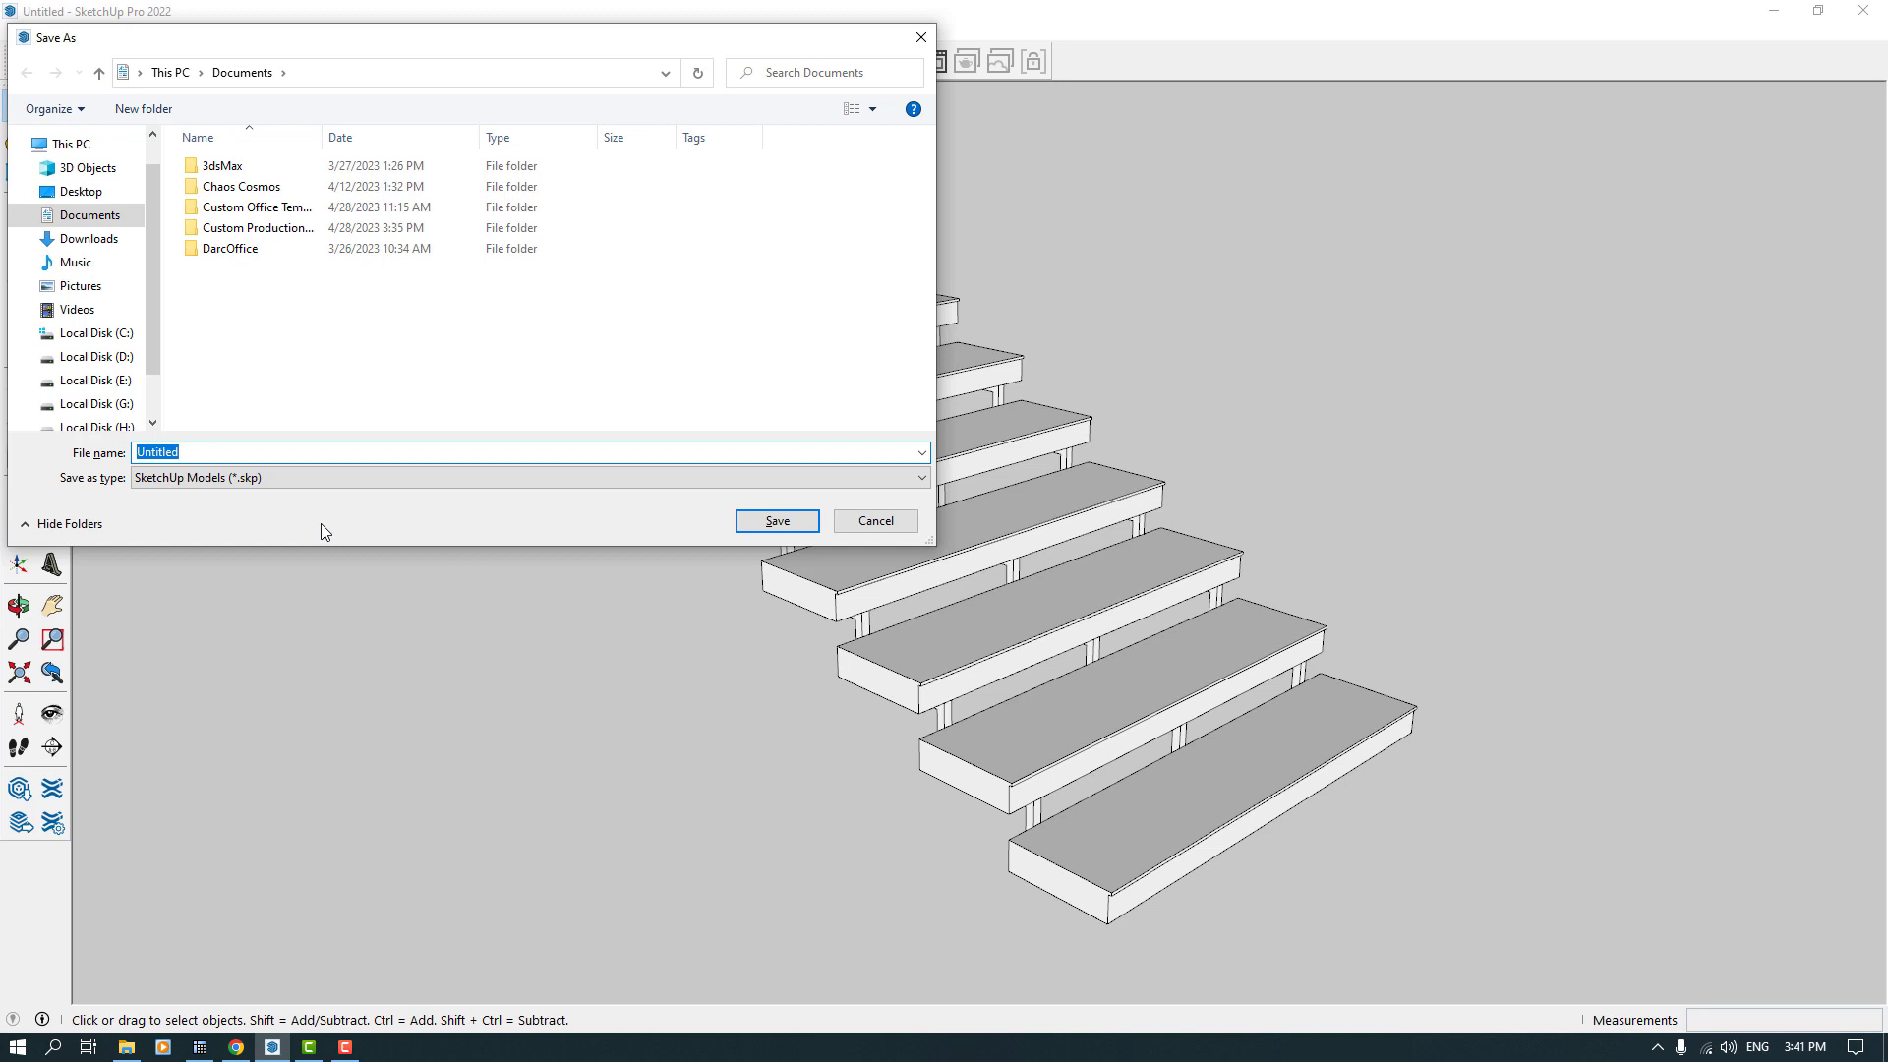
text(StairCase)
click(794, 519)
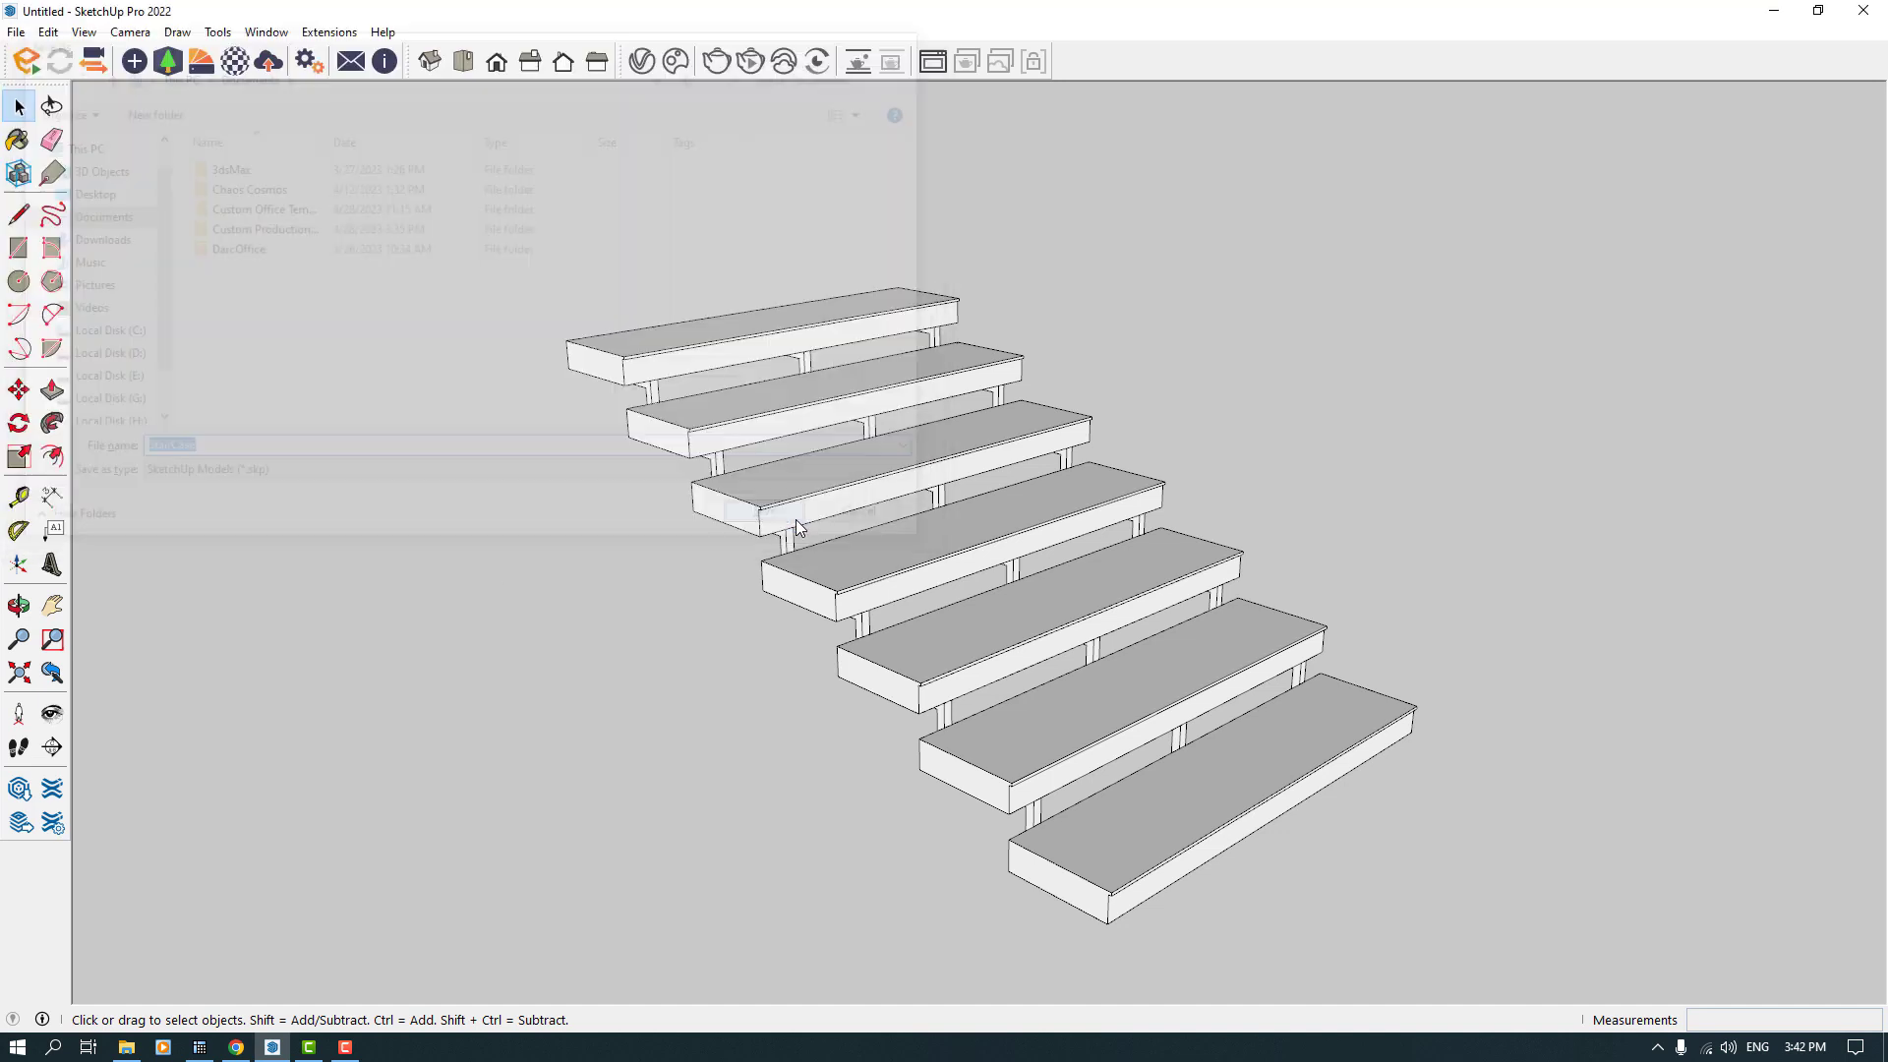